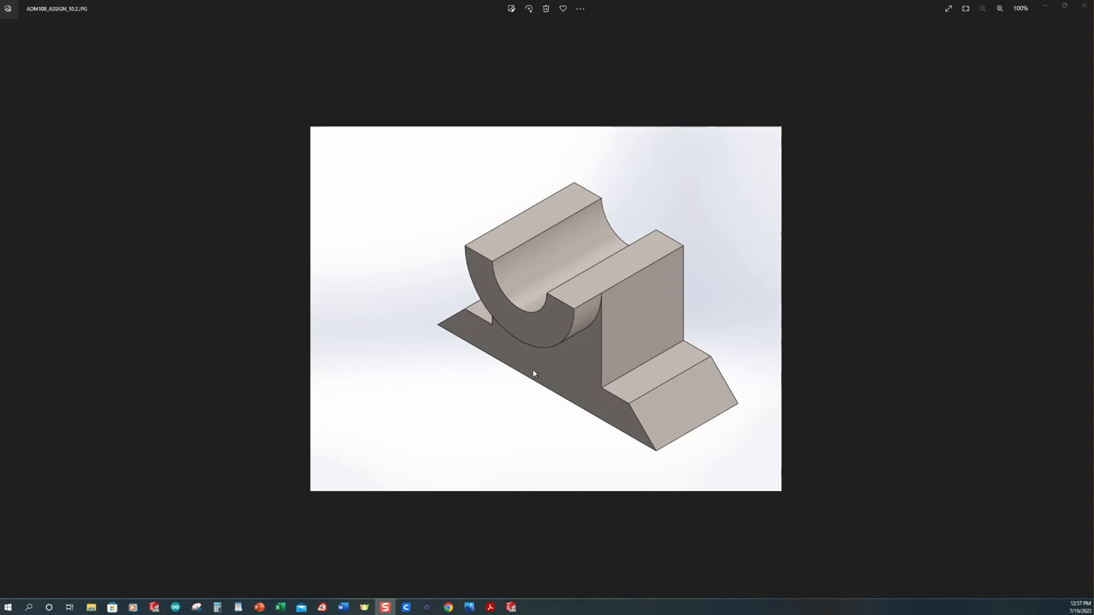
Step: Consult the dimensioned PDF drawing in Acrobat Reader, and close the part that is open in SOLIDWORKS
{"action": "left_click", "coordinate": [490, 607]}
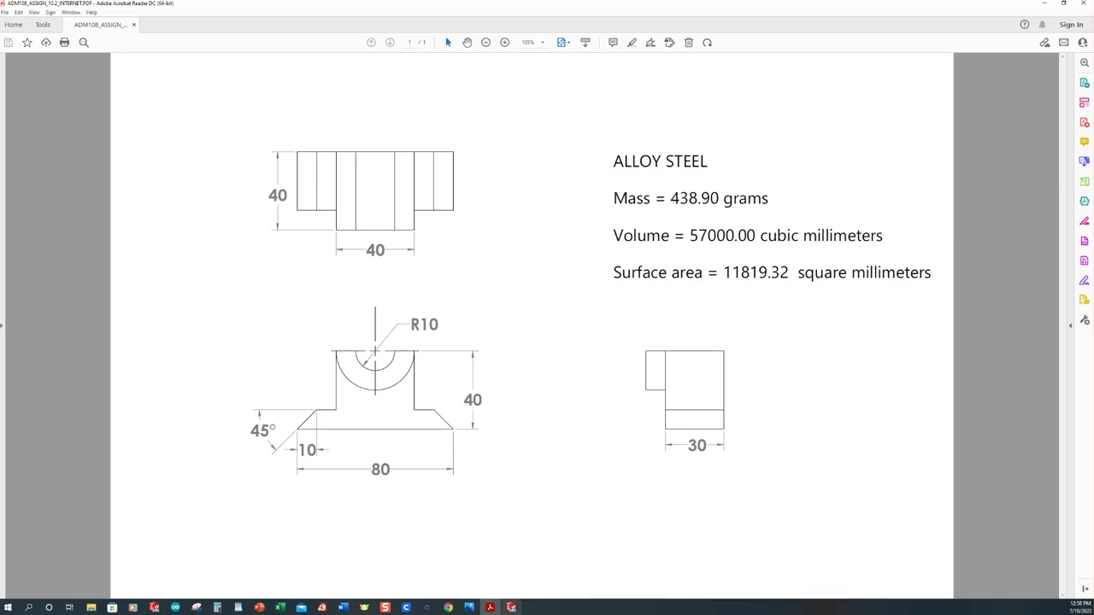
{"action": "left_click", "coordinate": [510, 608]}
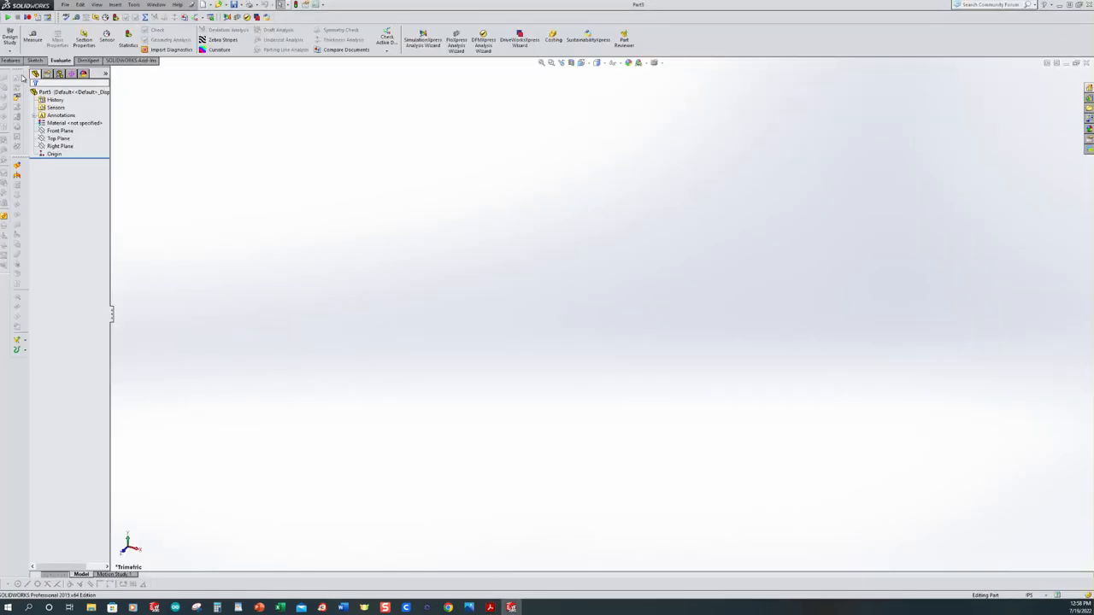
{"action": "left_click", "coordinate": [12, 62]}
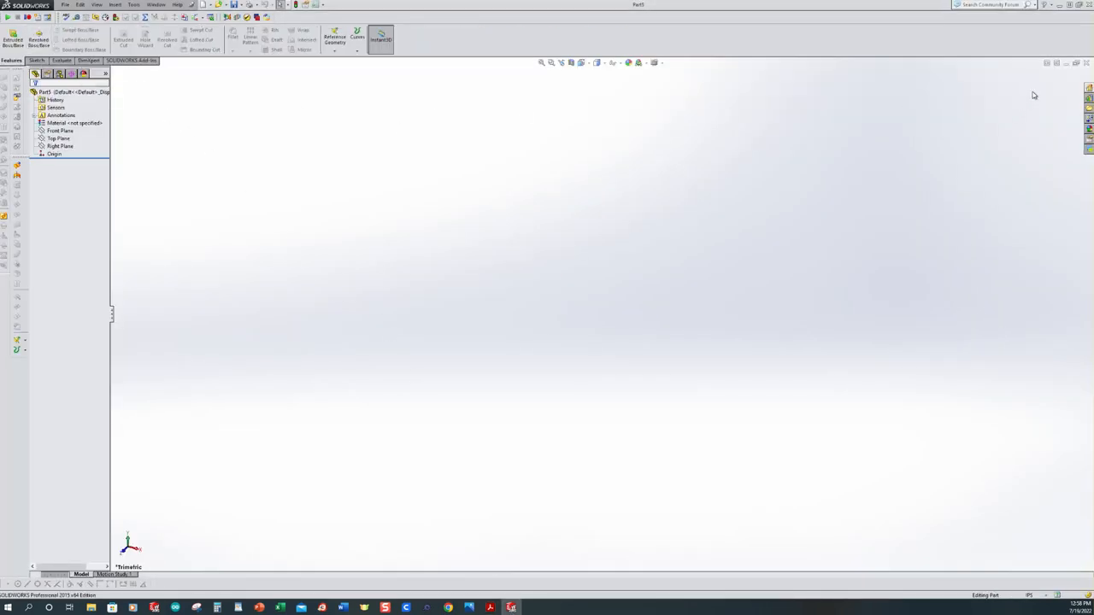
{"action": "left_click", "coordinate": [1089, 62]}
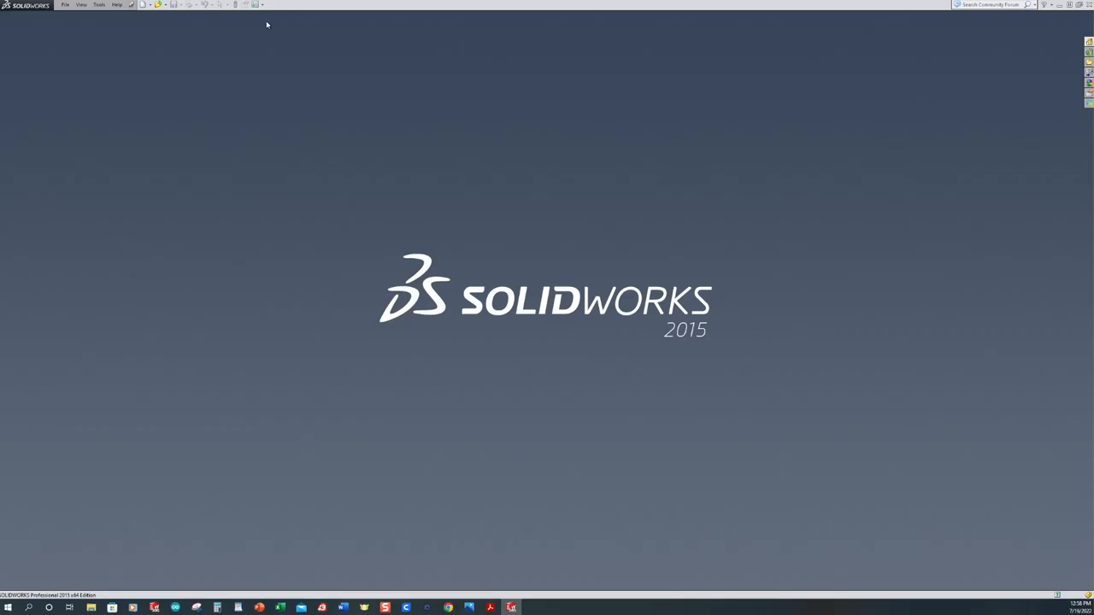
Step: Create a new part and set its document units to MMGS (millimeter, gram, second)
{"action": "left_click", "coordinate": [142, 4]}
{"action": "left_click", "coordinate": [425, 271]}
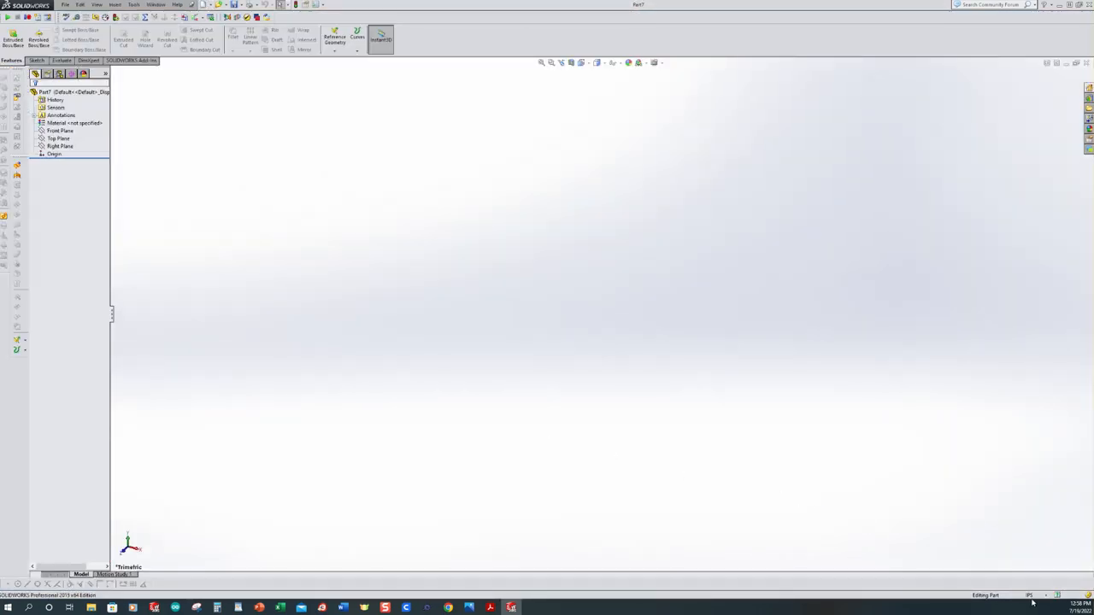
{"action": "left_click", "coordinate": [1038, 598]}
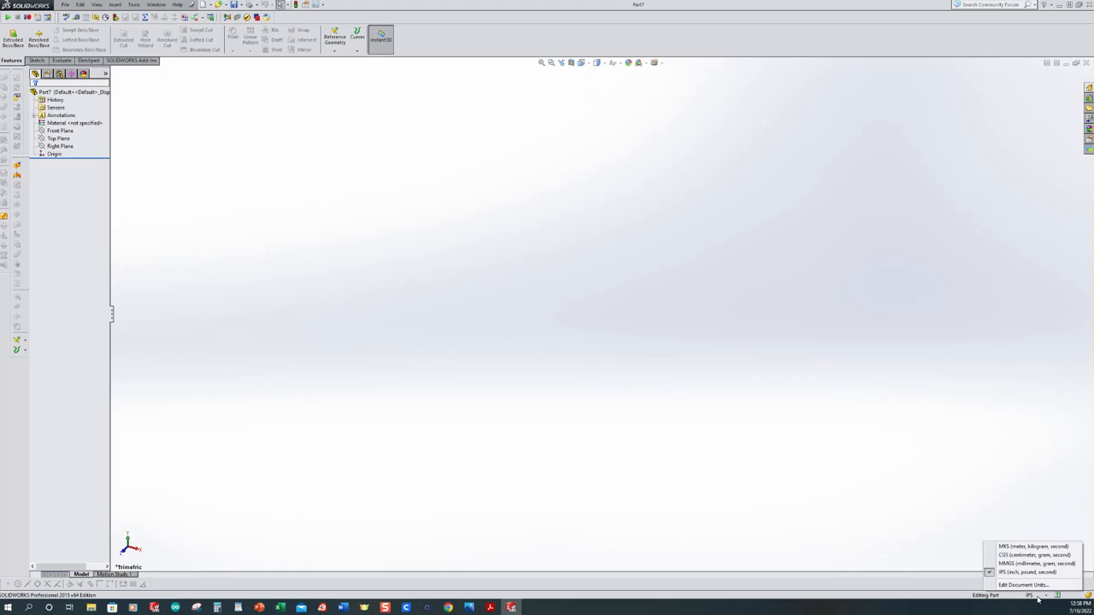
{"action": "left_click", "coordinate": [1008, 565]}
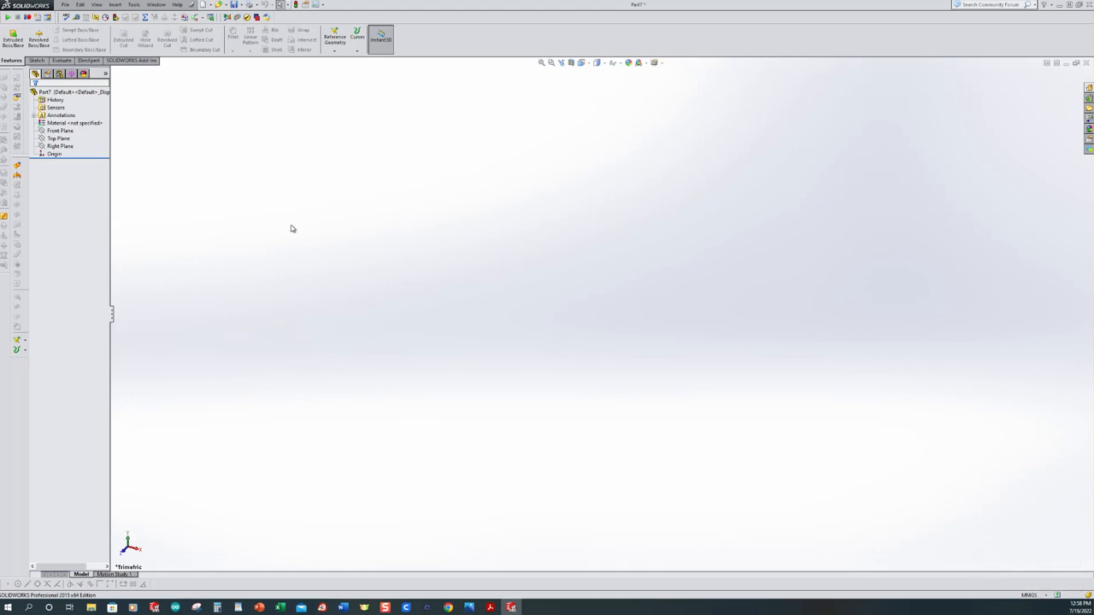
Step: Assign Alloy Steel from the SOLIDWORKS Steel materials to the part
{"action": "left_click", "coordinate": [62, 125]}
{"action": "right_click", "coordinate": [64, 127]}
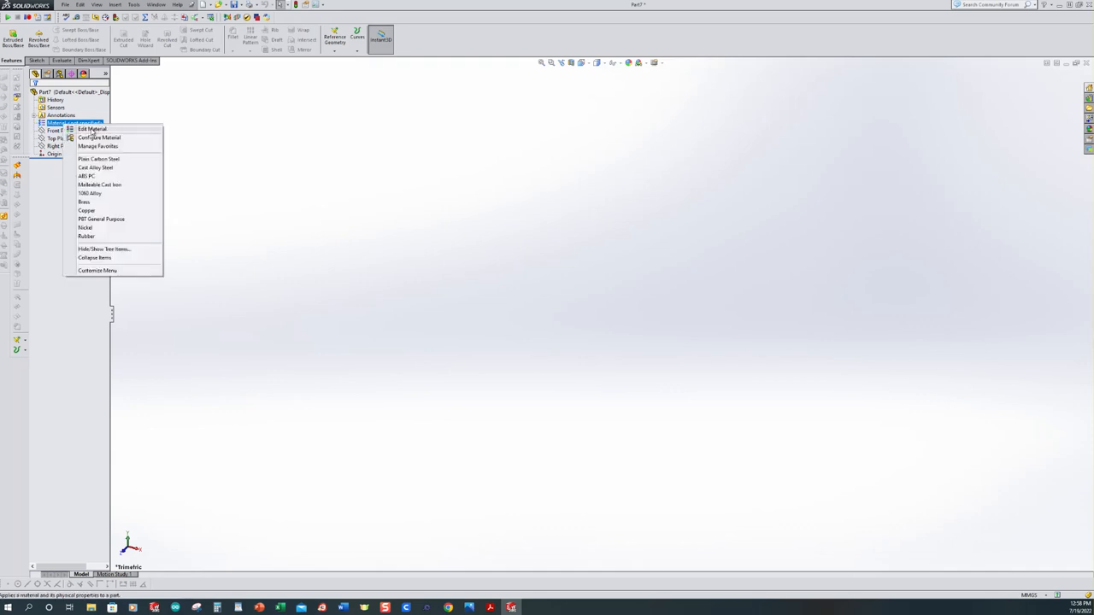
{"action": "left_click", "coordinate": [329, 230]}
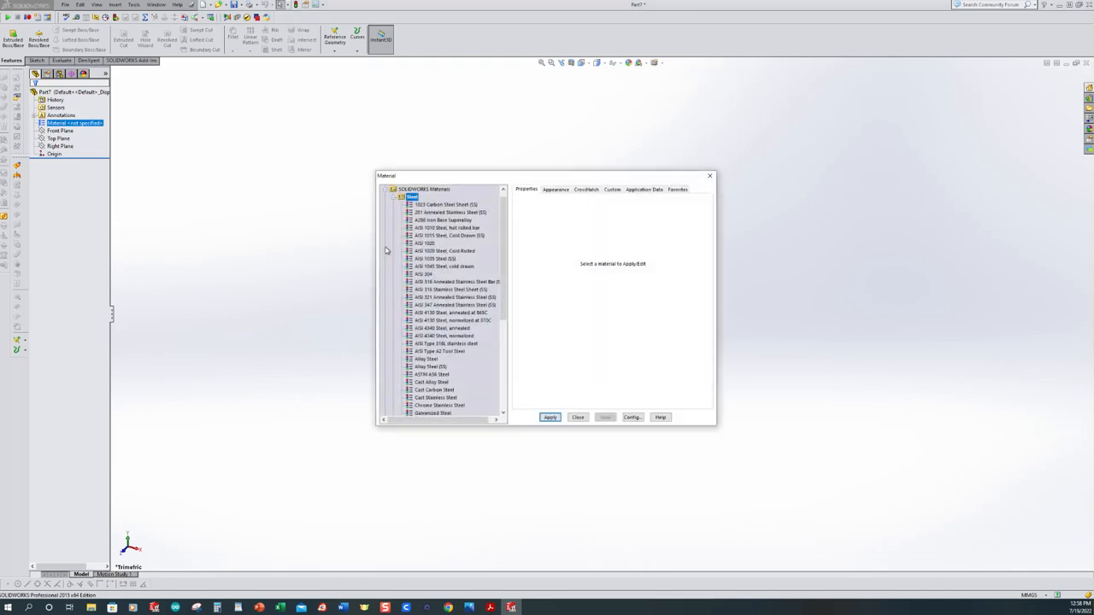
{"action": "left_click", "coordinate": [430, 359]}
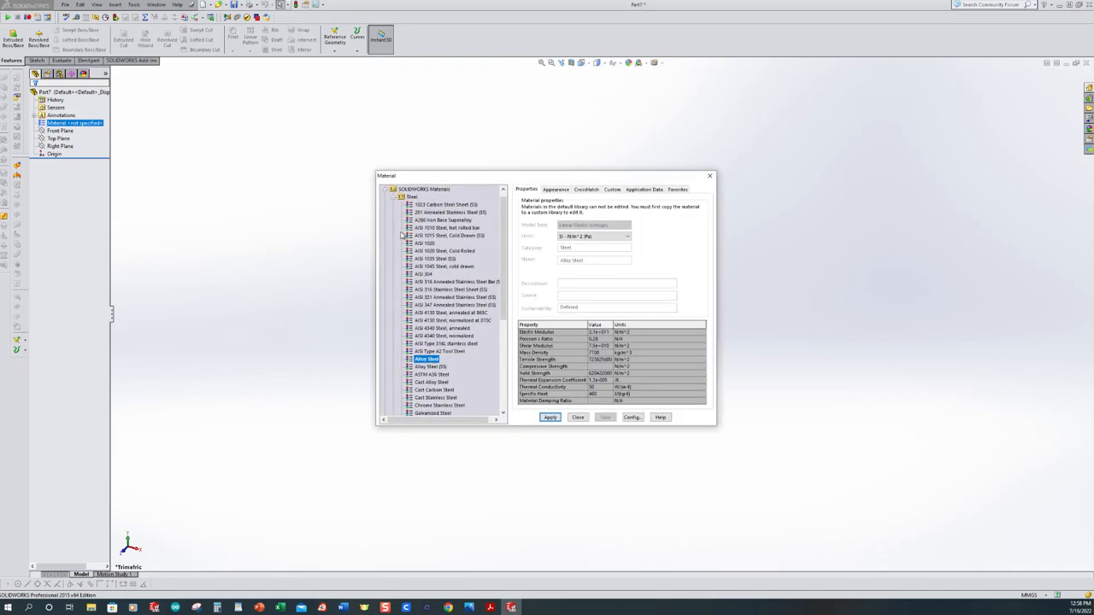
{"action": "left_click", "coordinate": [551, 418]}
{"action": "left_click", "coordinate": [578, 418]}
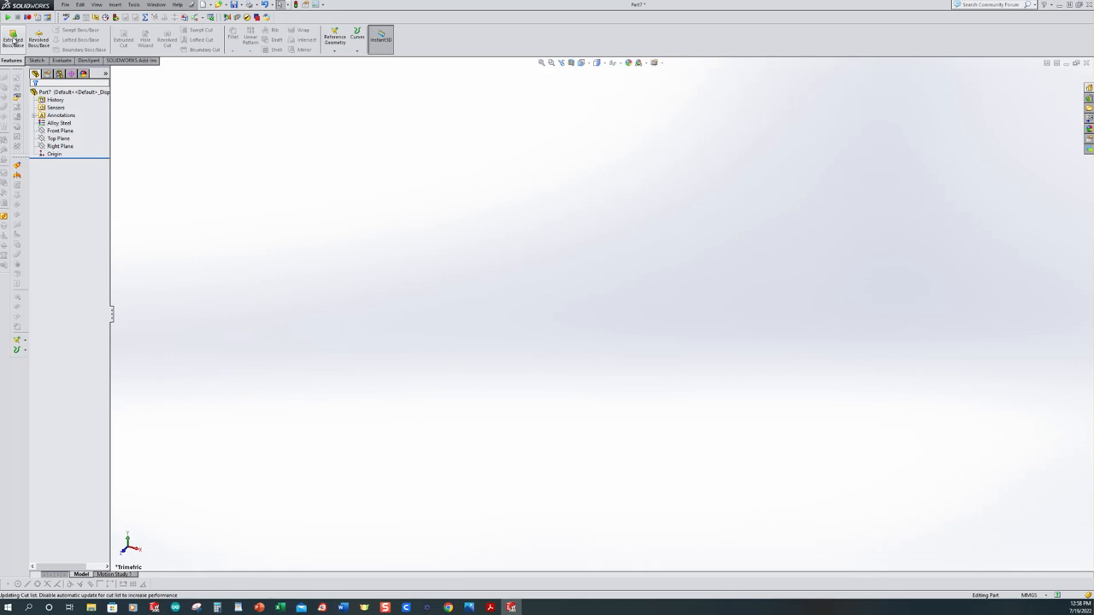
Step: Start an Extruded Boss/Base on the Front Plane and sketch a closed four-sided trapezoidal line profile above the origin, with a base about 164 mm long
{"action": "left_click", "coordinate": [14, 38]}
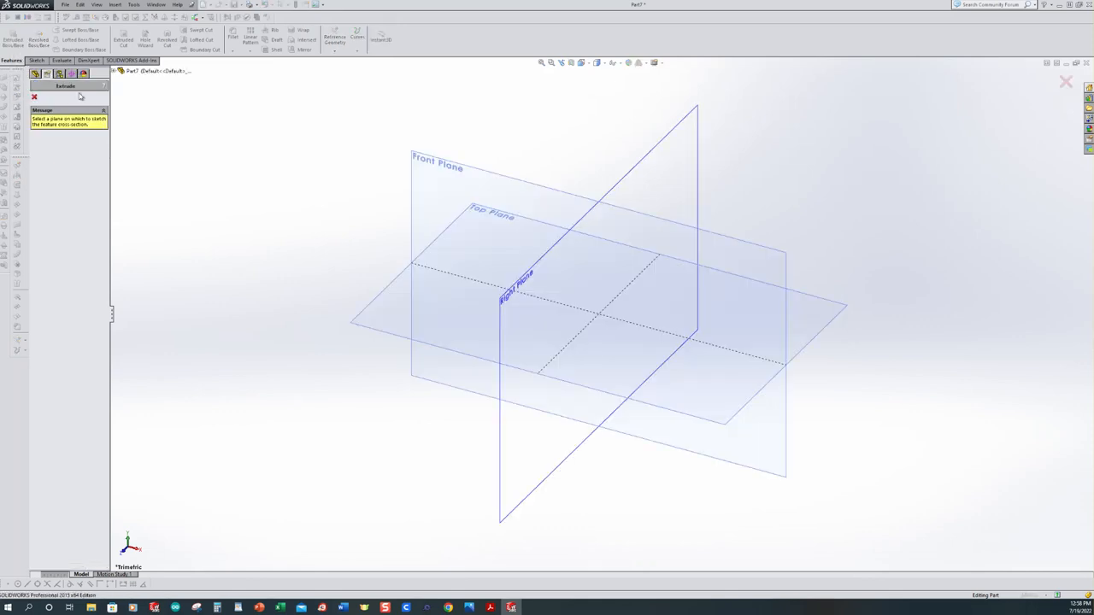
{"action": "left_click", "coordinate": [434, 172]}
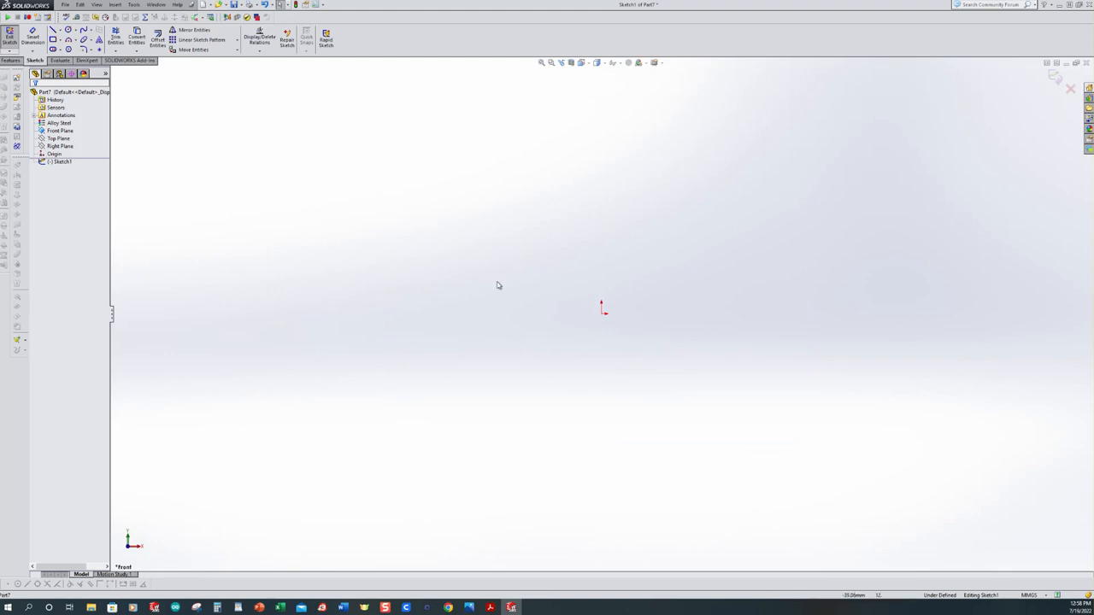
{"action": "left_click", "coordinate": [52, 29]}
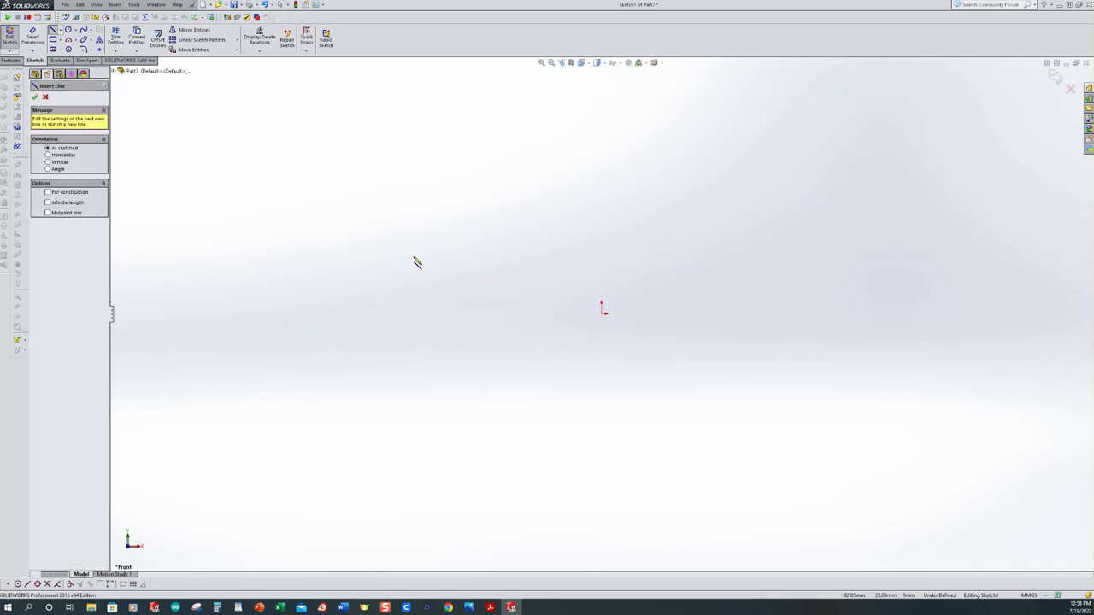
{"action": "left_click", "coordinate": [409, 259]}
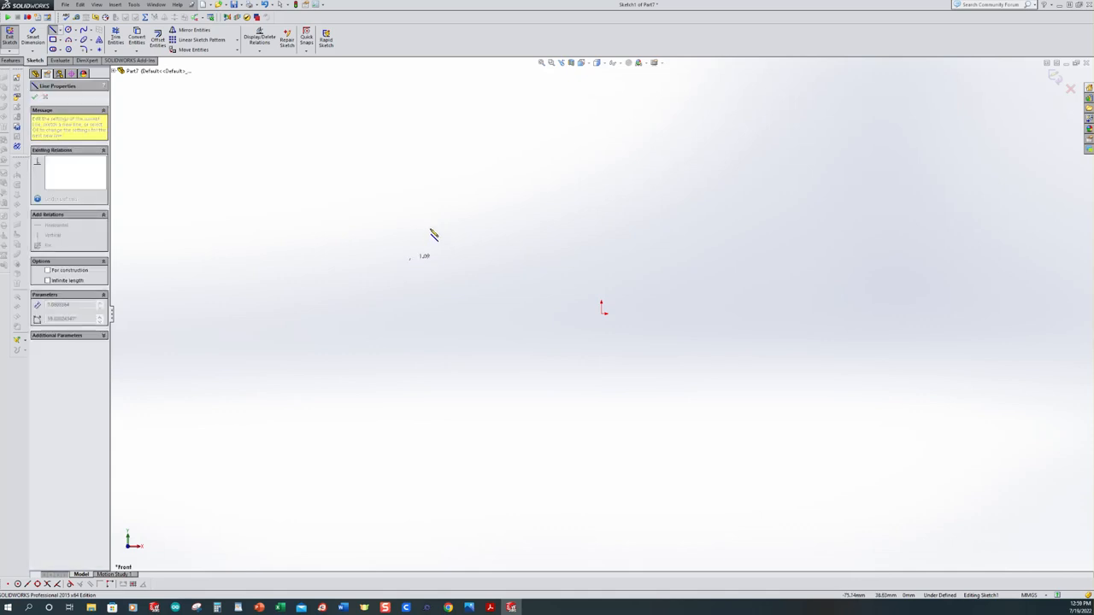
{"action": "left_click", "coordinate": [433, 220]}
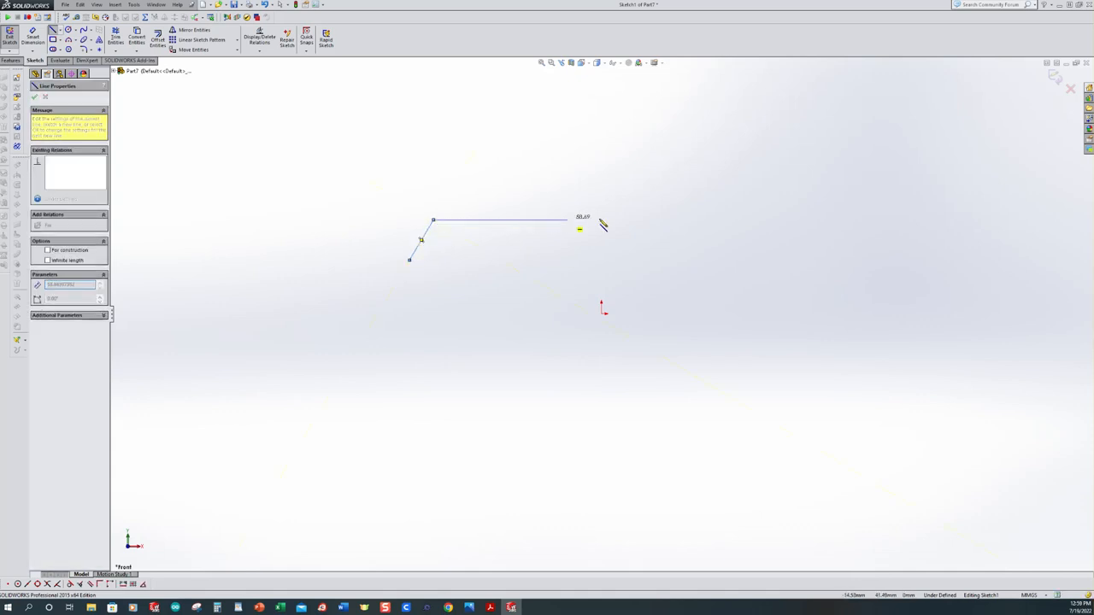
{"action": "left_click", "coordinate": [708, 220]}
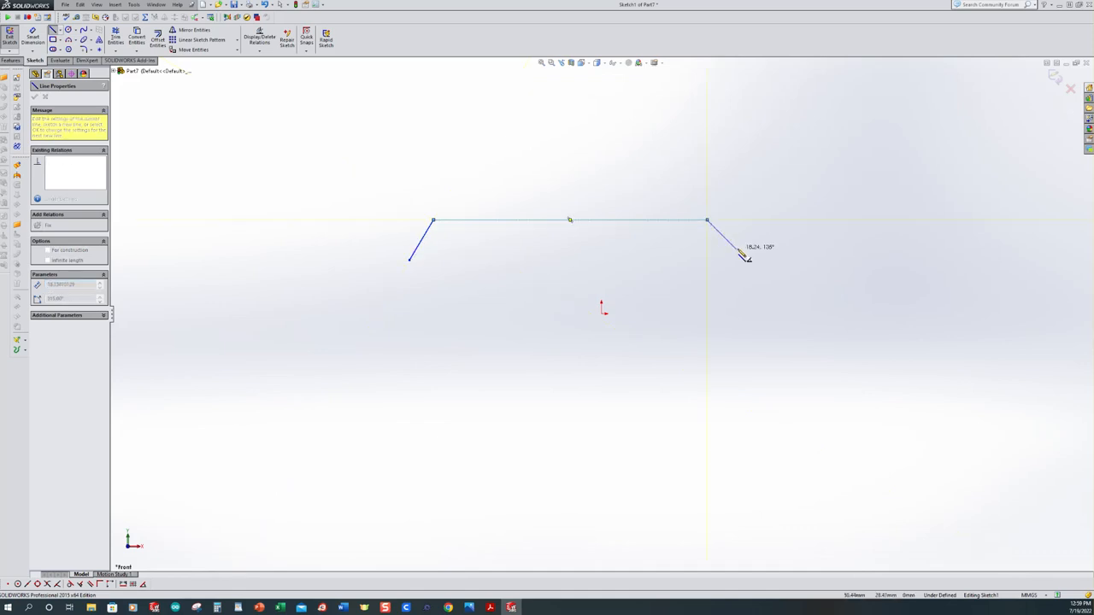
{"action": "left_click", "coordinate": [785, 255]}
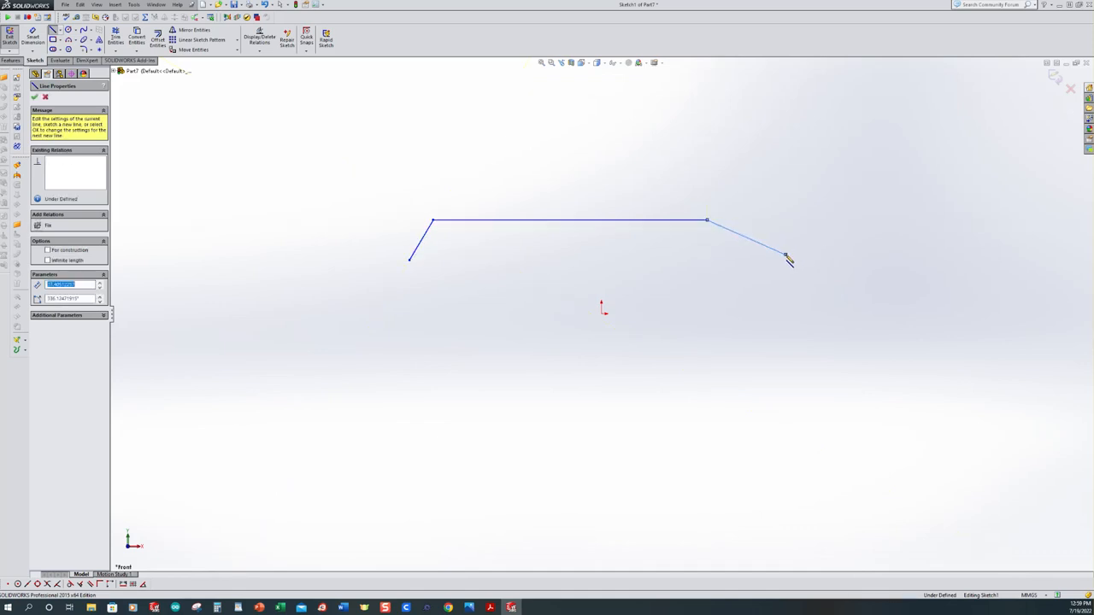
{"action": "left_click", "coordinate": [410, 260]}
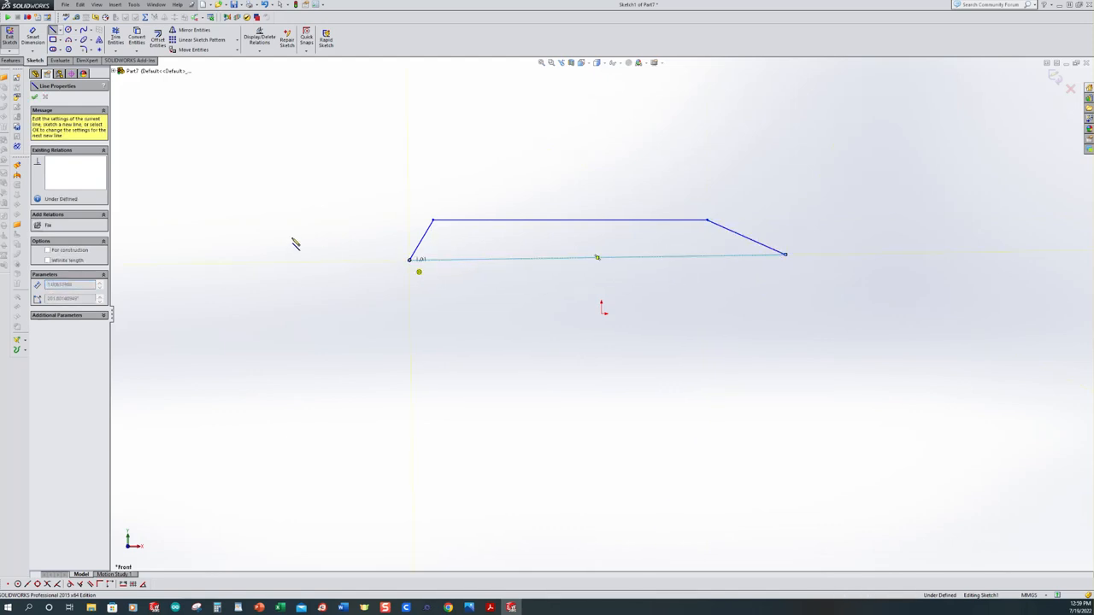
{"action": "key", "text": "Escape"}
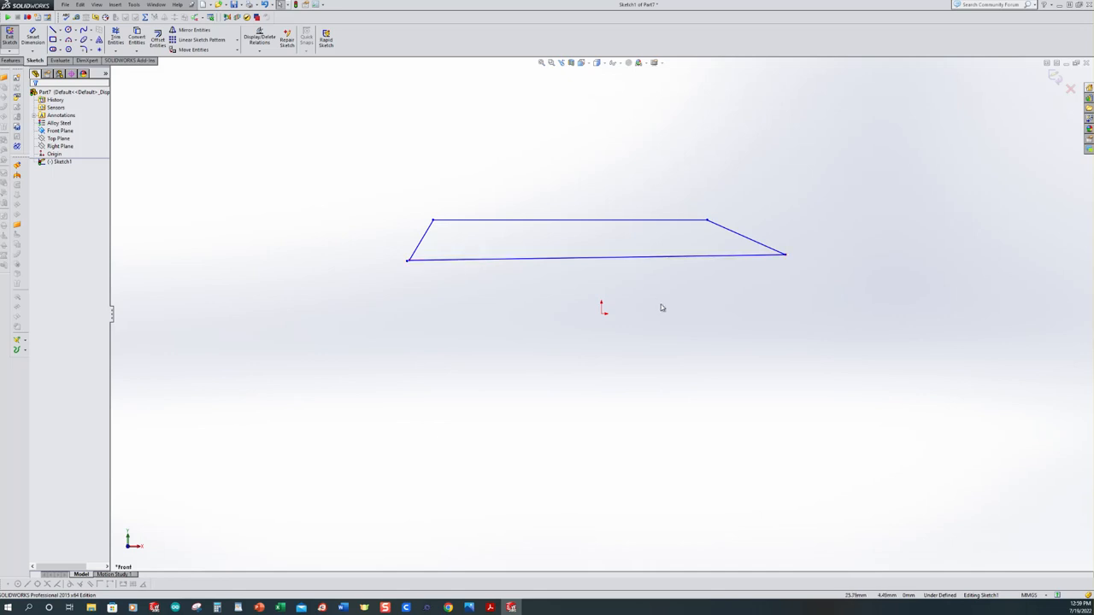
Step: Add a horizontal relation to the bottom line of the trapezoid sketch
{"action": "left_click", "coordinate": [636, 261]}
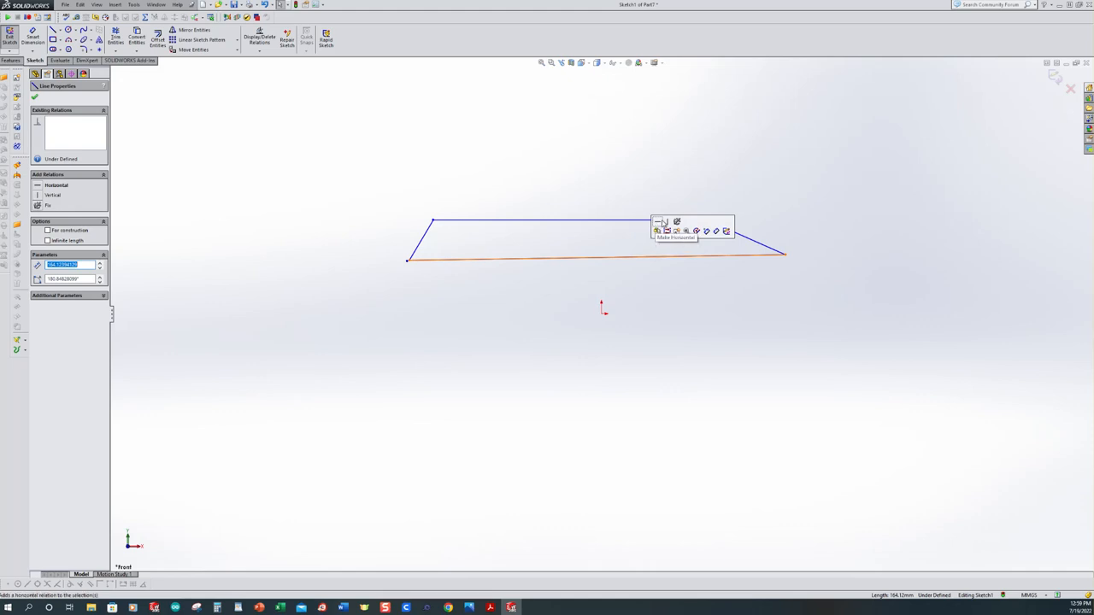
{"action": "left_click", "coordinate": [657, 224]}
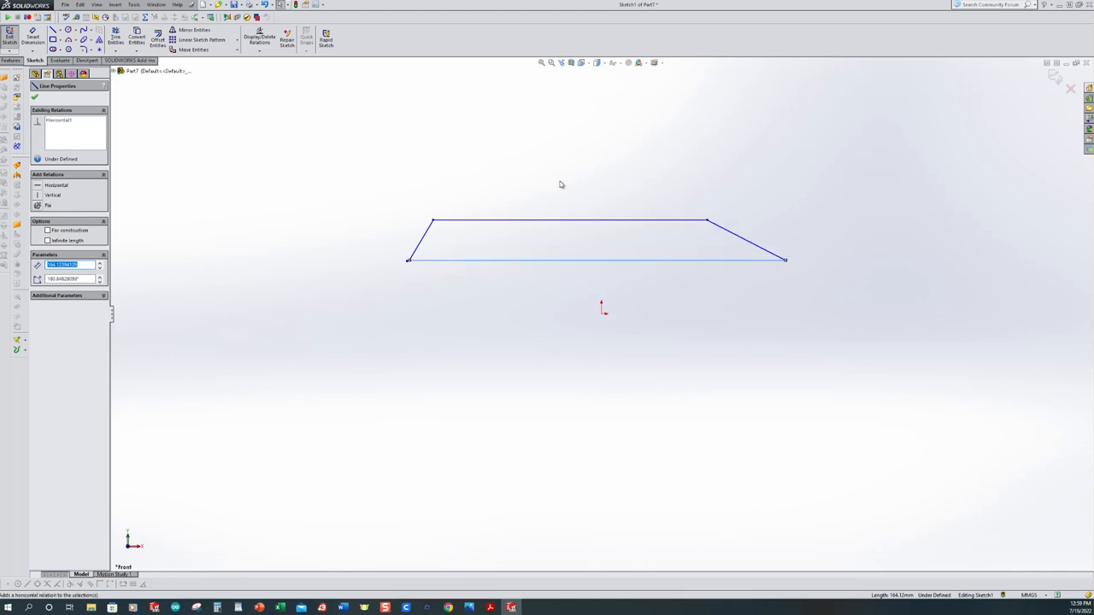
{"action": "left_click", "coordinate": [522, 155]}
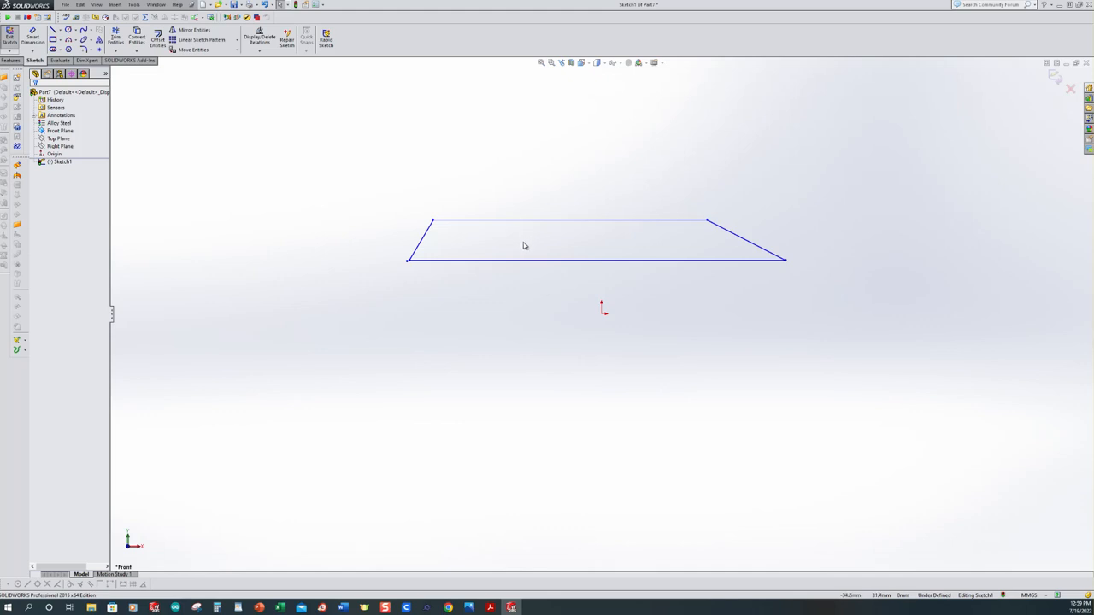
Step: Make the two slanted side lines of the trapezoid equal in length with an Equal relation
{"action": "left_click", "coordinate": [731, 242]}
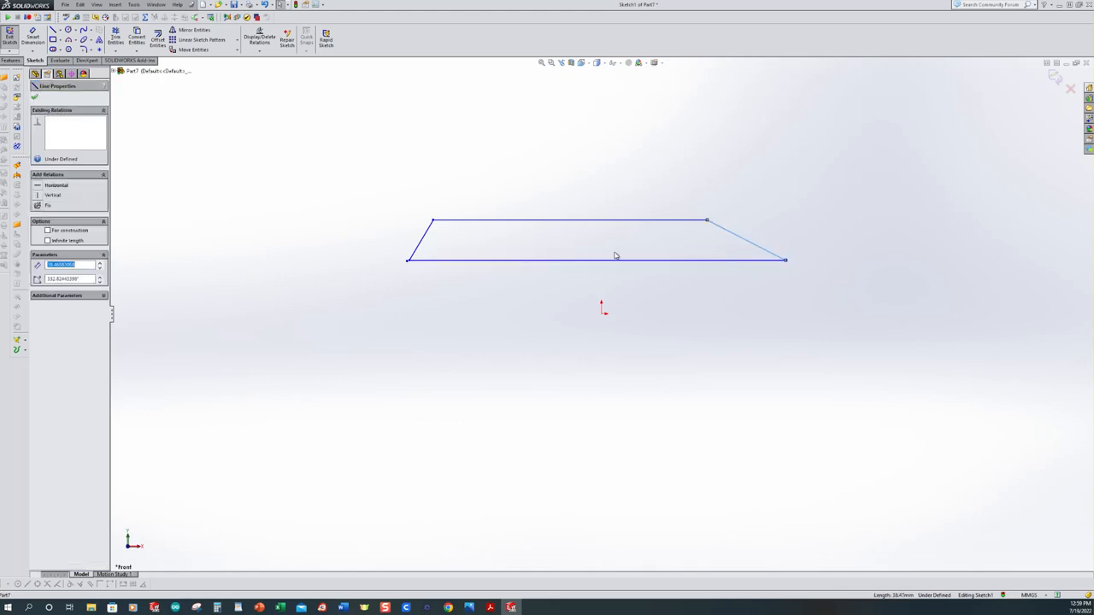
{"action": "left_click", "coordinate": [428, 237], "text": "ctrl"}
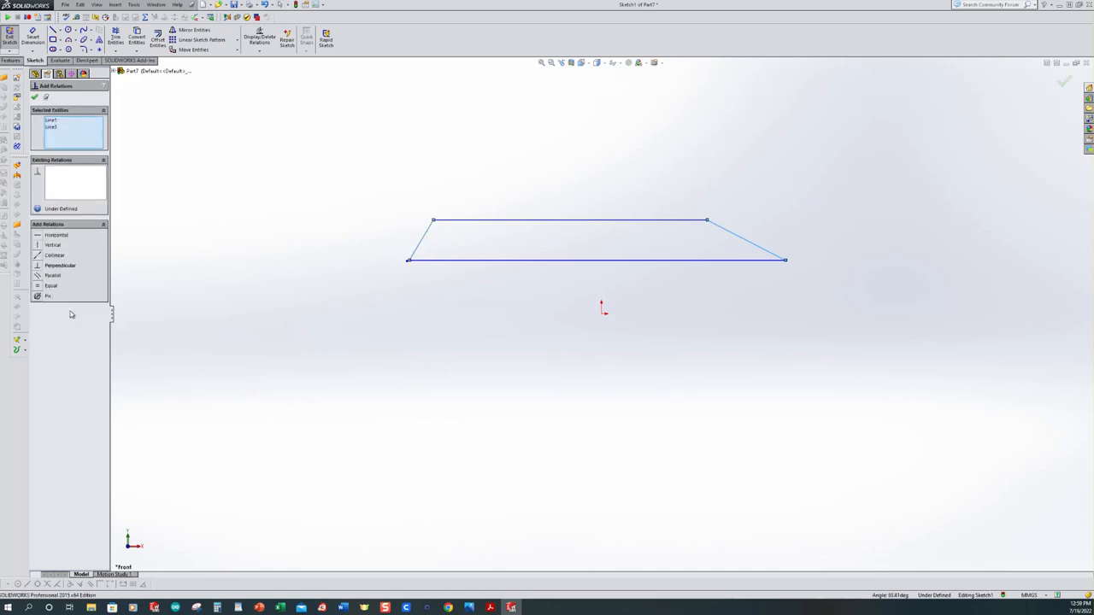
{"action": "left_click", "coordinate": [38, 287]}
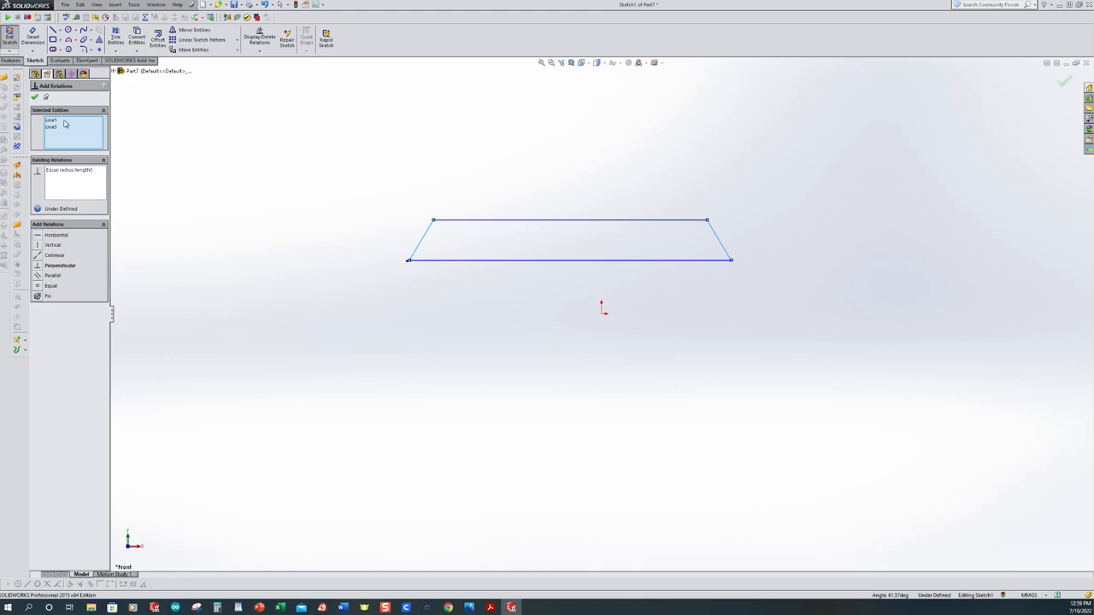
{"action": "left_click", "coordinate": [35, 97]}
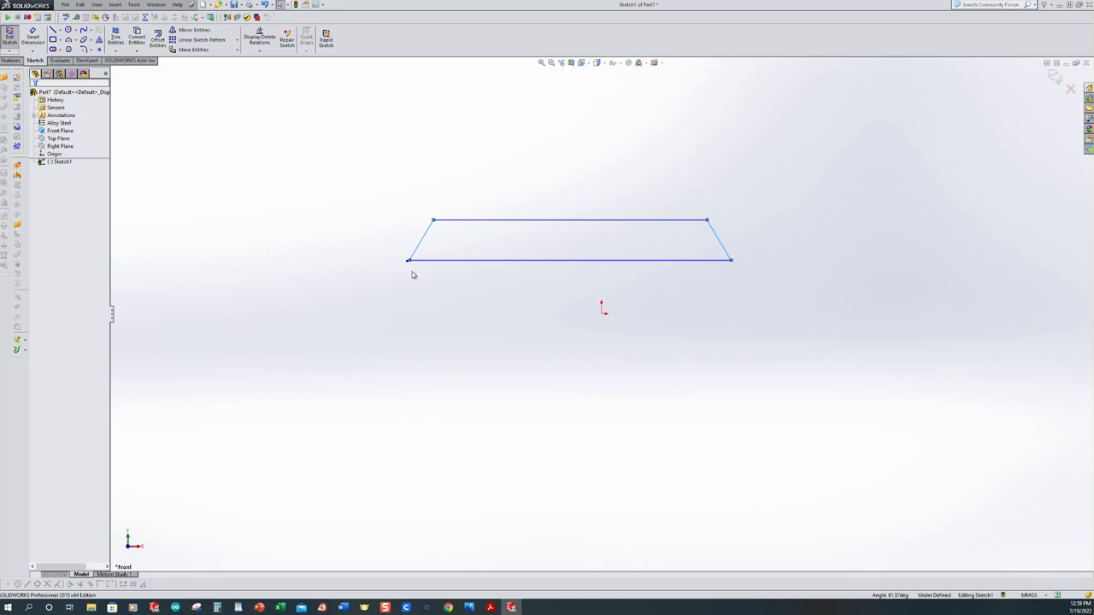
Step: Delete the short stray line segment at the trapezoid's lower-left corner
{"action": "scroll", "coordinate": [432, 270], "scroll_direction": "down", "scroll_amount": 5}
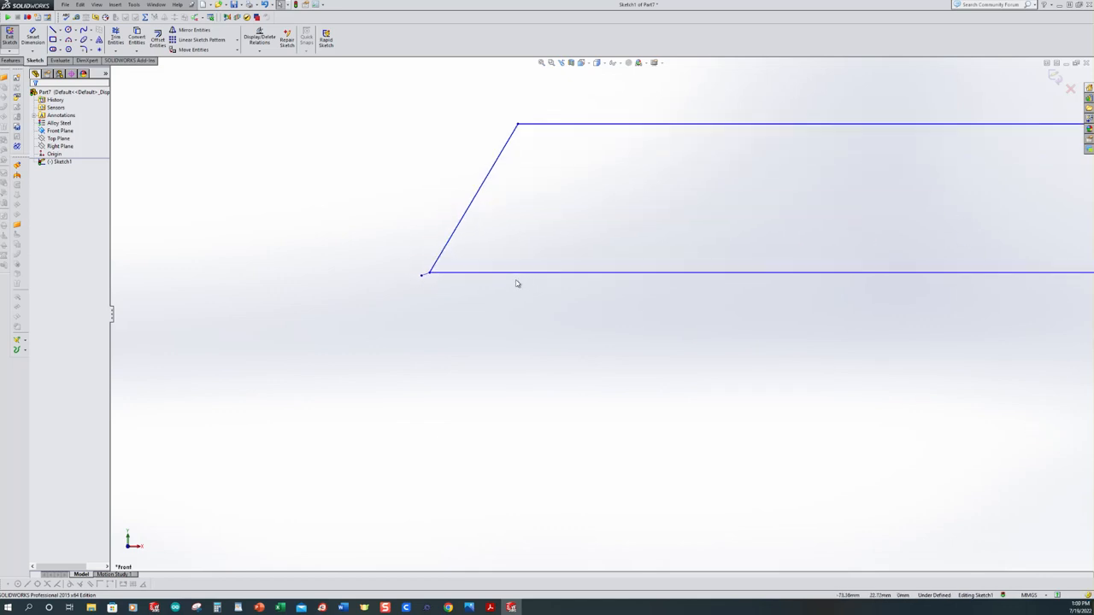
{"action": "scroll", "coordinate": [517, 284], "scroll_direction": "down", "scroll_amount": 3}
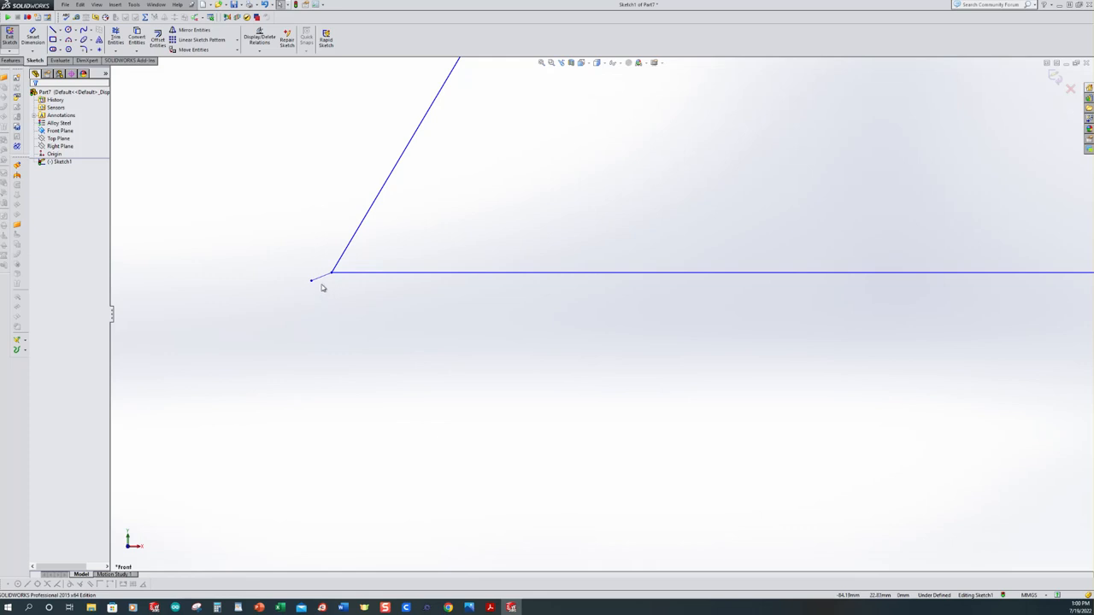
{"action": "left_click", "coordinate": [320, 280]}
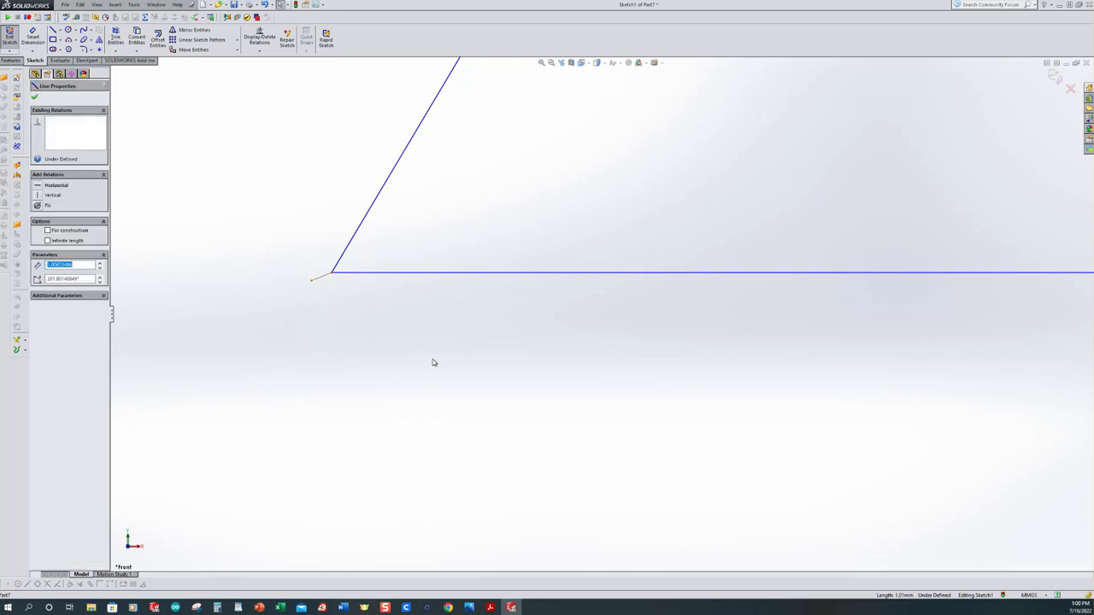
{"action": "key", "text": "Delete"}
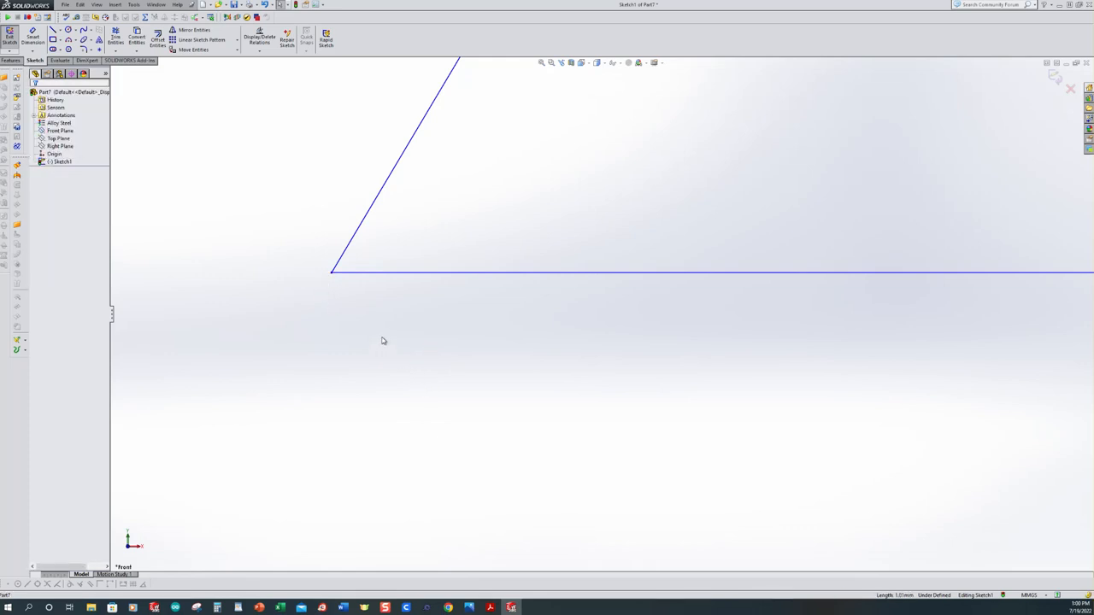
{"action": "key", "text": "f"}
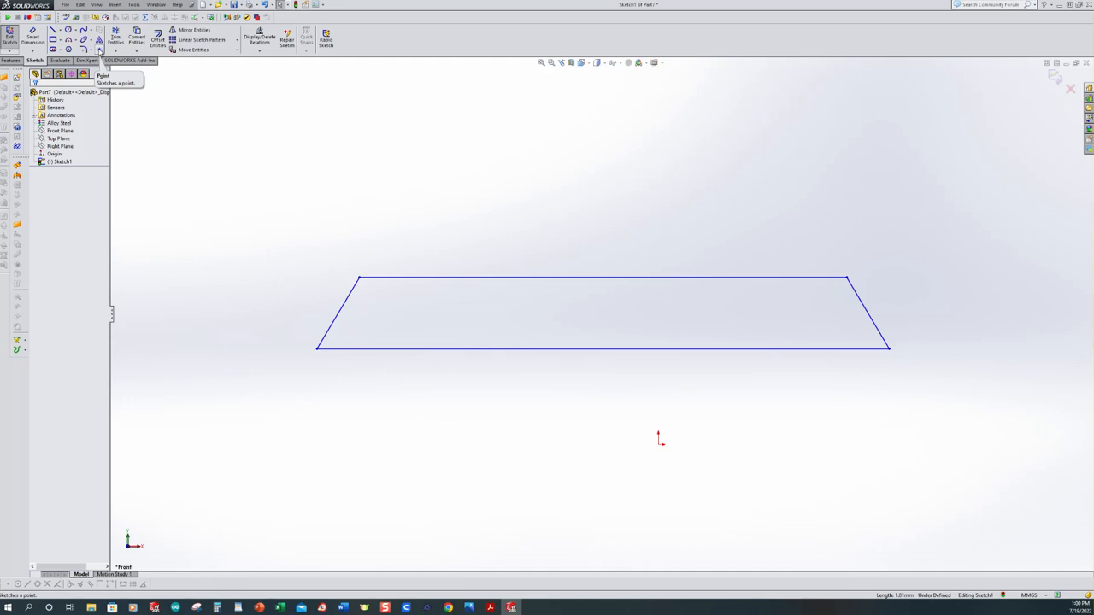
Step: Place a sketch point at the midpoint of the trapezoid's bottom line
{"action": "left_click", "coordinate": [99, 50]}
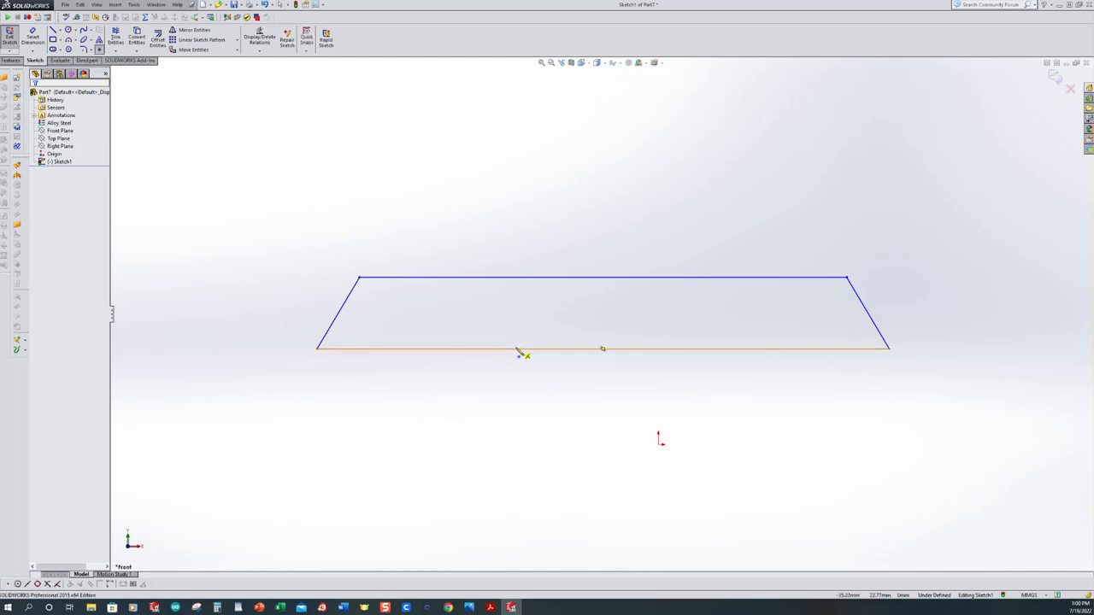
{"action": "left_click", "coordinate": [603, 349]}
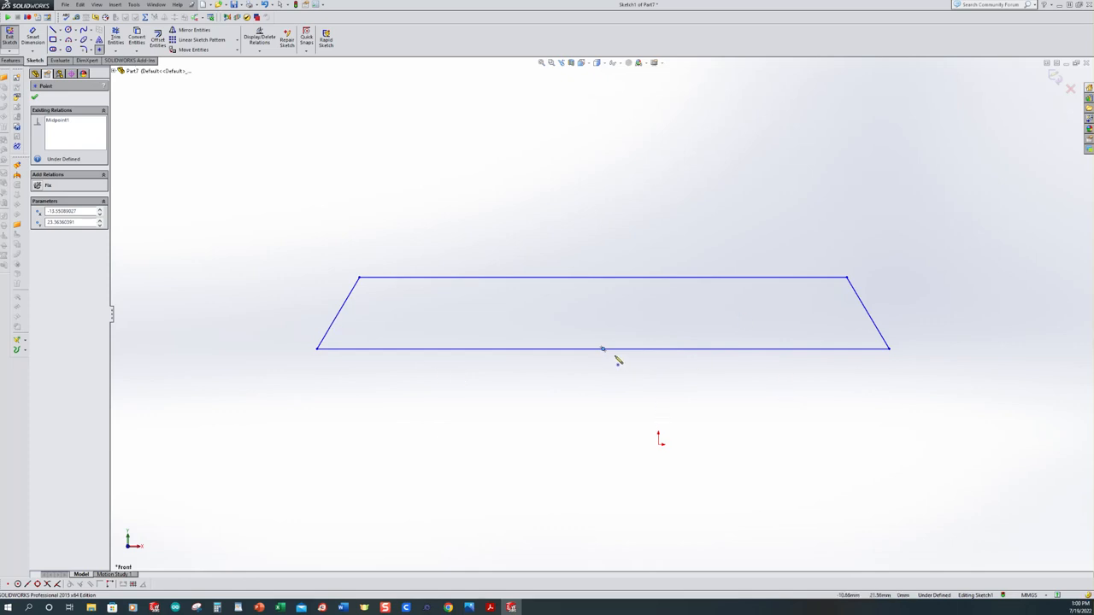
{"action": "key", "text": "Escape"}
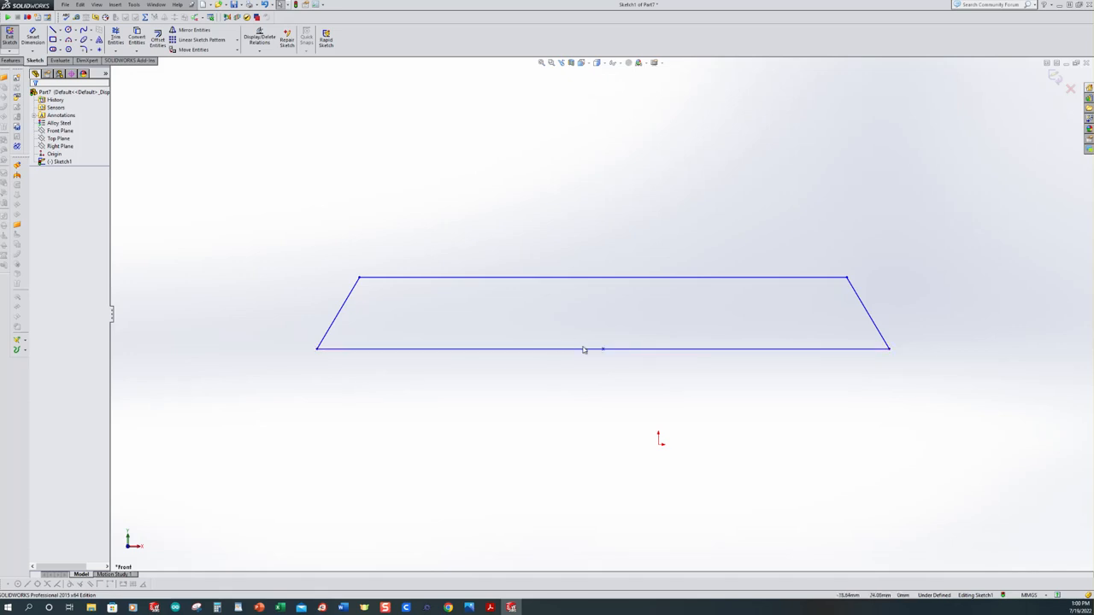
Step: Make the midpoint of the trapezoid's bottom line coincident with the sketch origin
{"action": "left_click", "coordinate": [262, 53]}
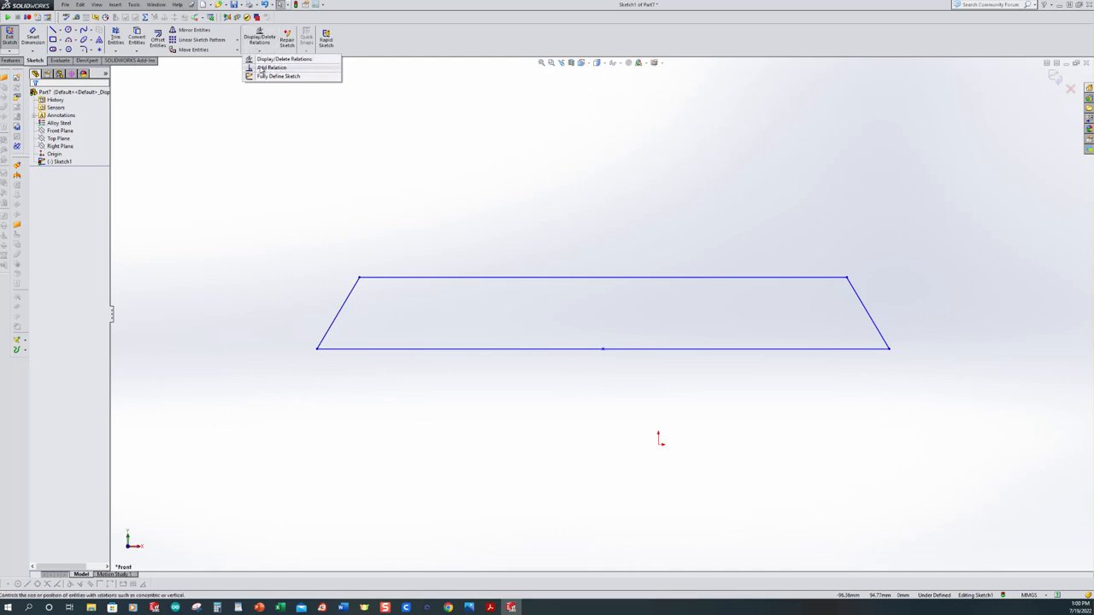
{"action": "left_click", "coordinate": [269, 68]}
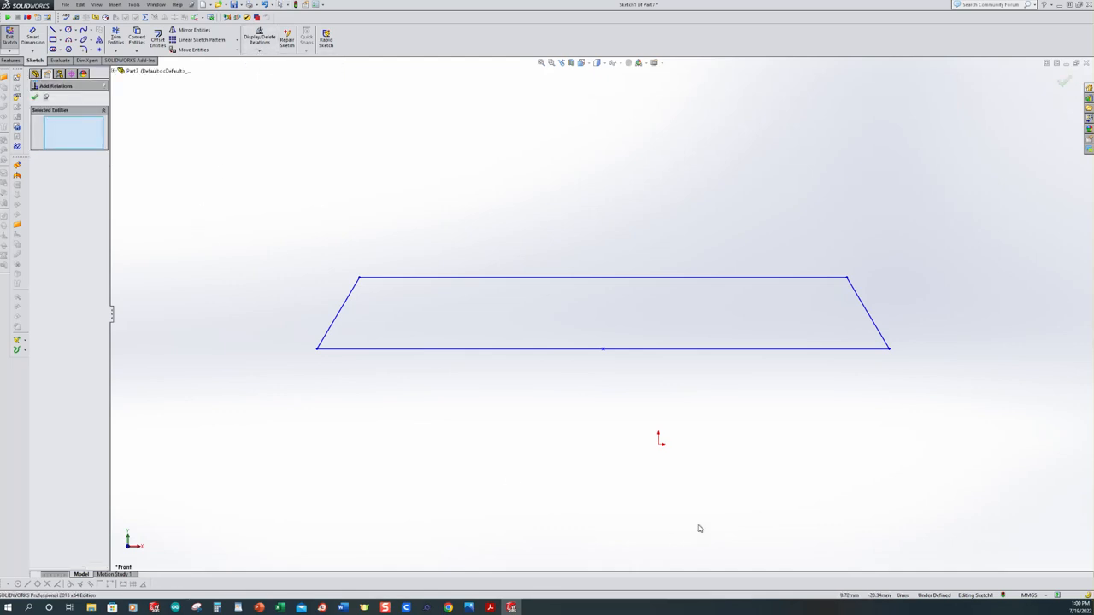
{"action": "left_click", "coordinate": [603, 350]}
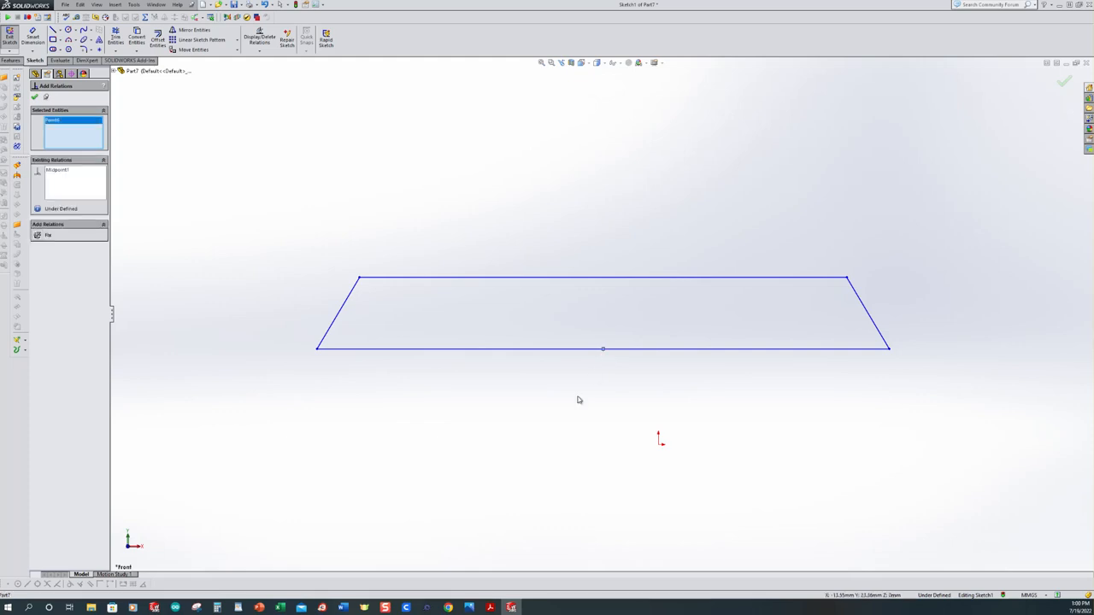
{"action": "left_click", "coordinate": [658, 445]}
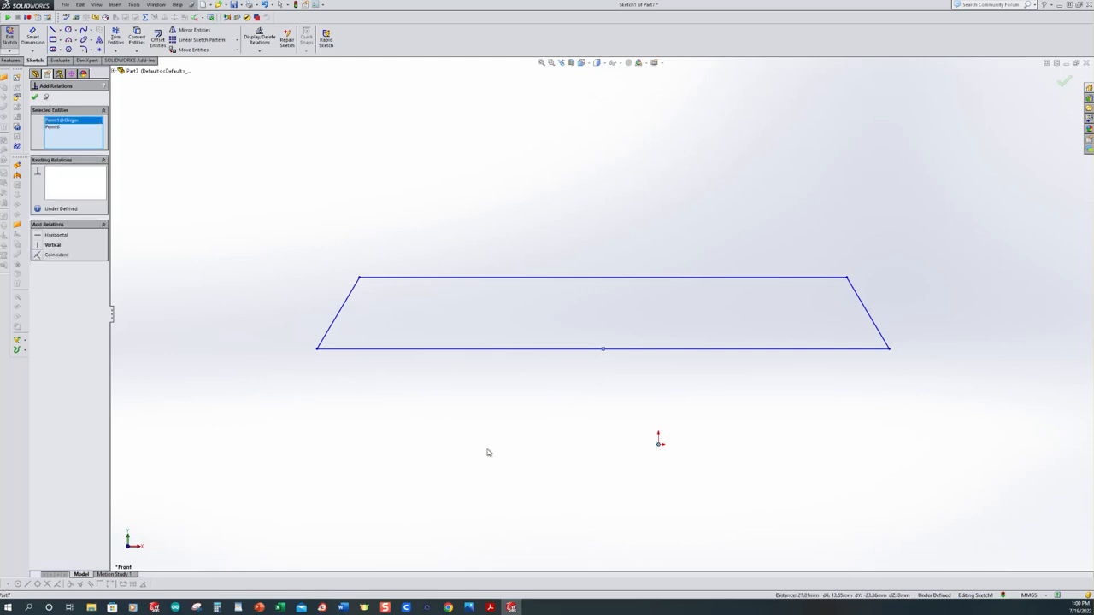
{"action": "left_click", "coordinate": [39, 254]}
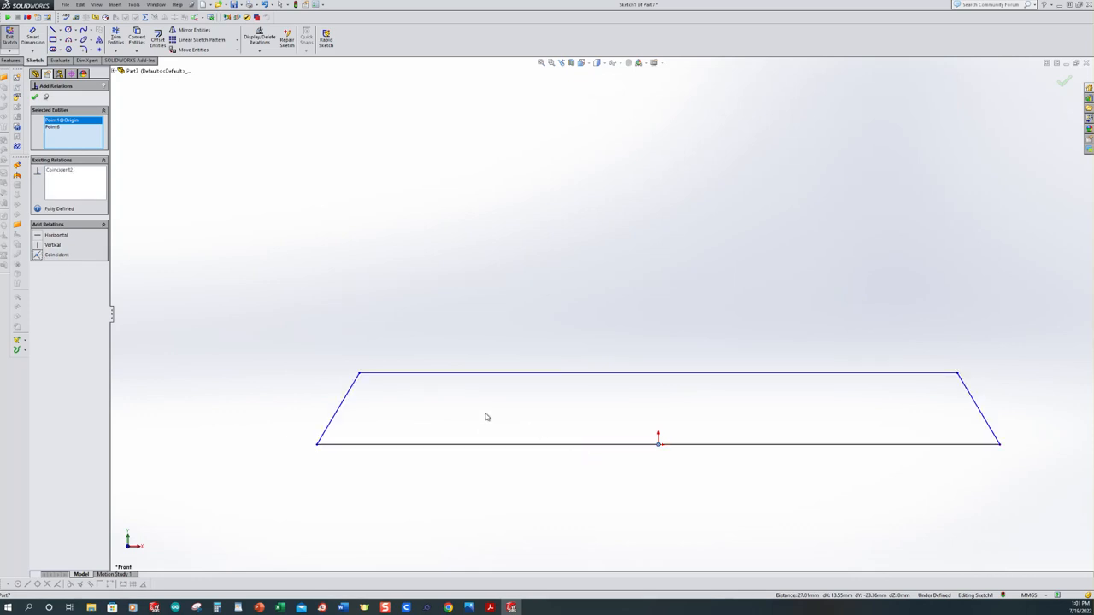
{"action": "scroll", "coordinate": [485, 414], "scroll_direction": "up", "scroll_amount": 2}
{"action": "scroll", "coordinate": [691, 421], "scroll_direction": "down", "scroll_amount": 2}
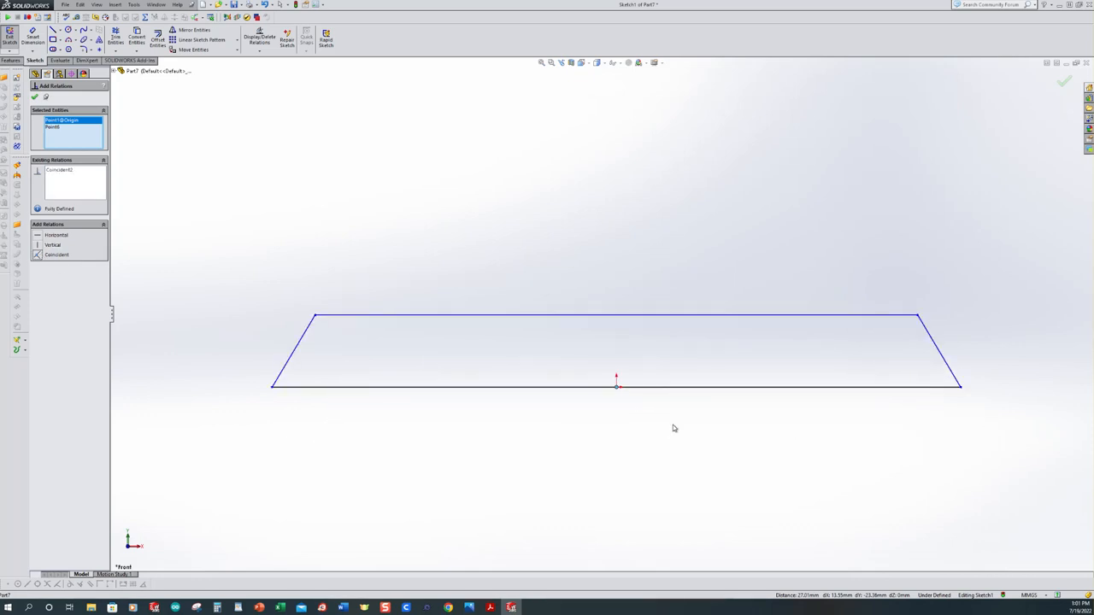
{"action": "left_click", "coordinate": [36, 96]}
{"action": "scroll", "coordinate": [634, 393], "scroll_direction": "down", "scroll_amount": 1}
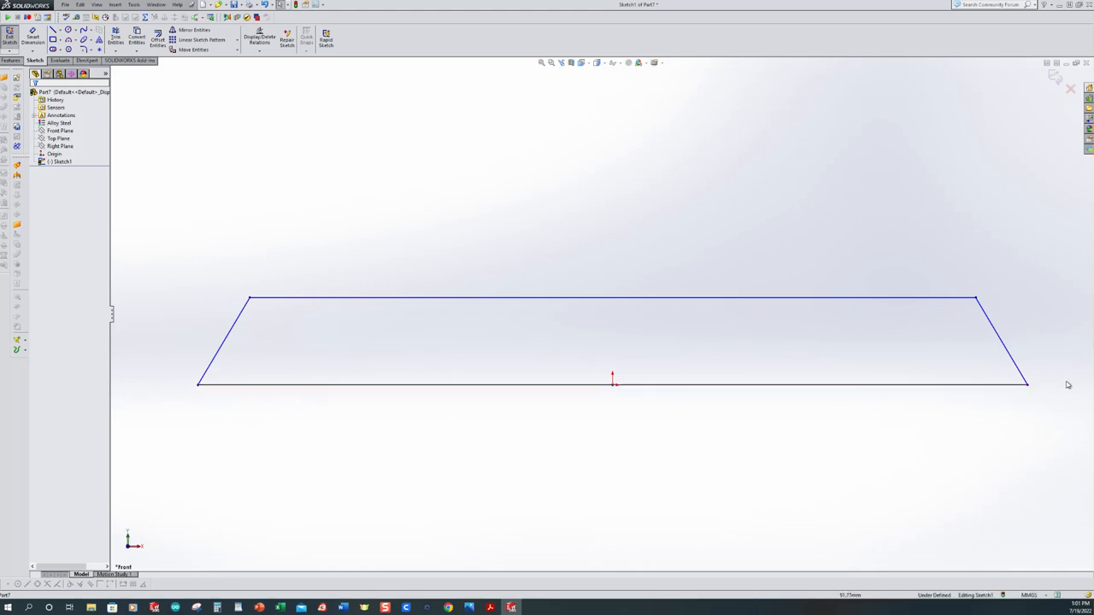
Step: Dimension the trapezoid's bottom line and set its length to 80 mm
{"action": "scroll", "coordinate": [441, 265], "scroll_direction": "up", "scroll_amount": 2}
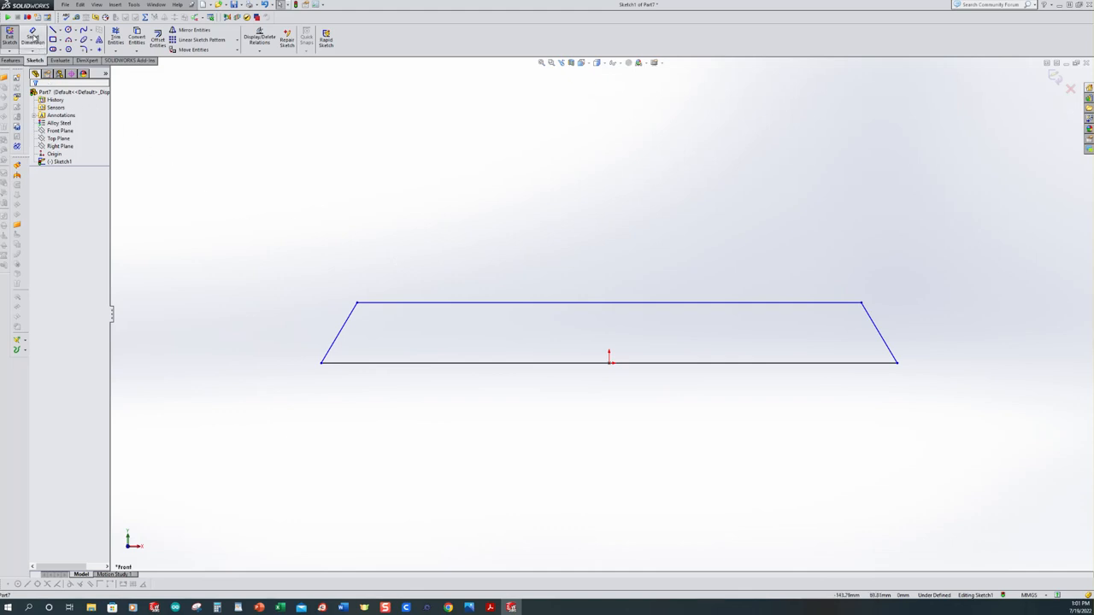
{"action": "left_click", "coordinate": [34, 37]}
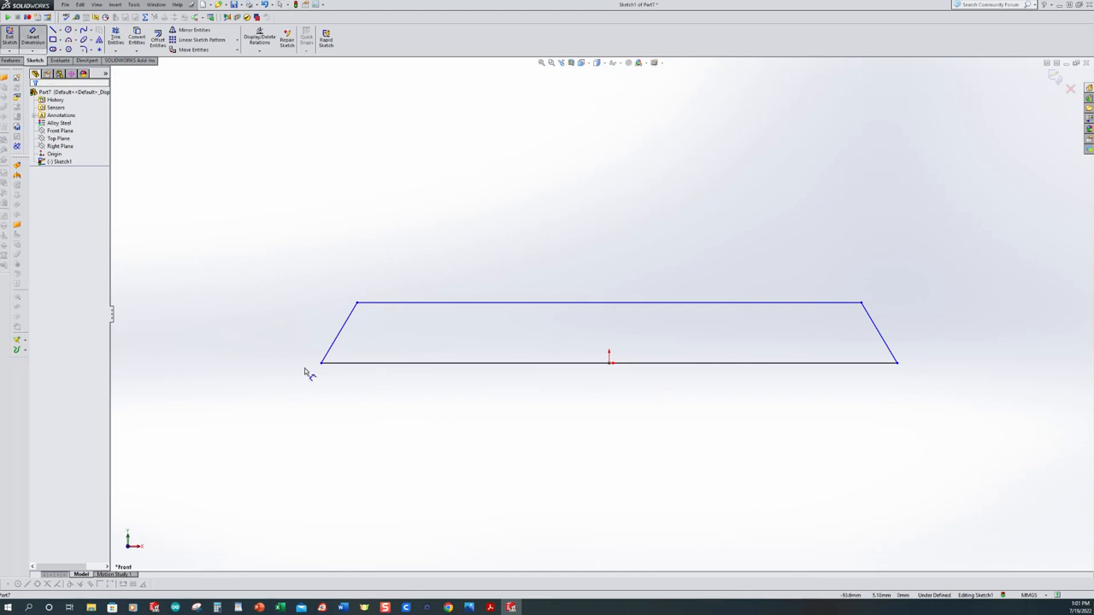
{"action": "left_click", "coordinate": [568, 366]}
{"action": "left_click", "coordinate": [603, 422]}
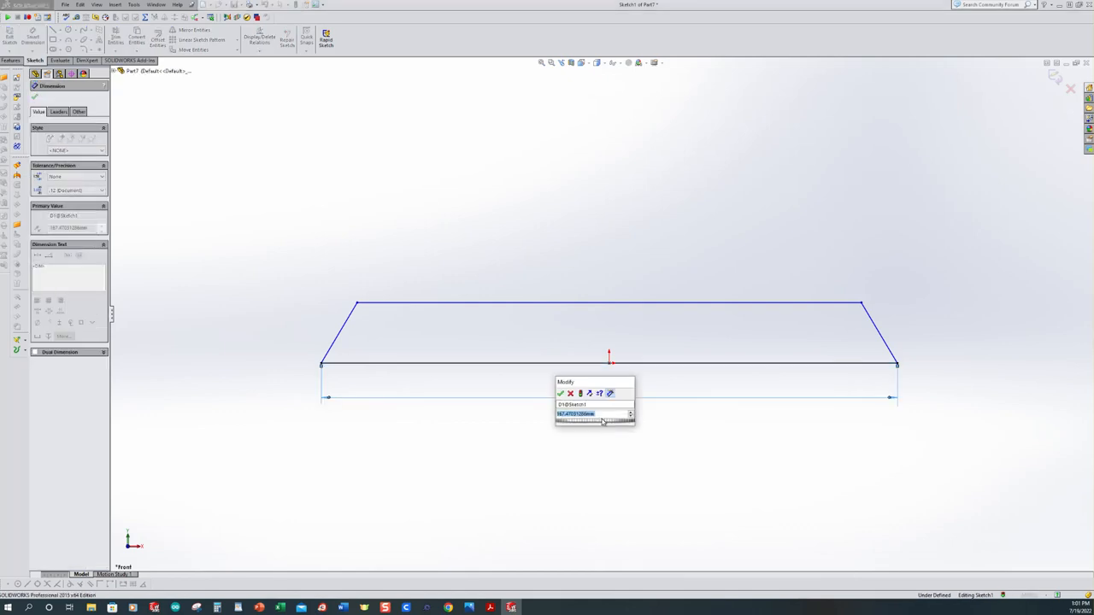
{"action": "type", "text": "80"}
{"action": "key", "text": "Return"}
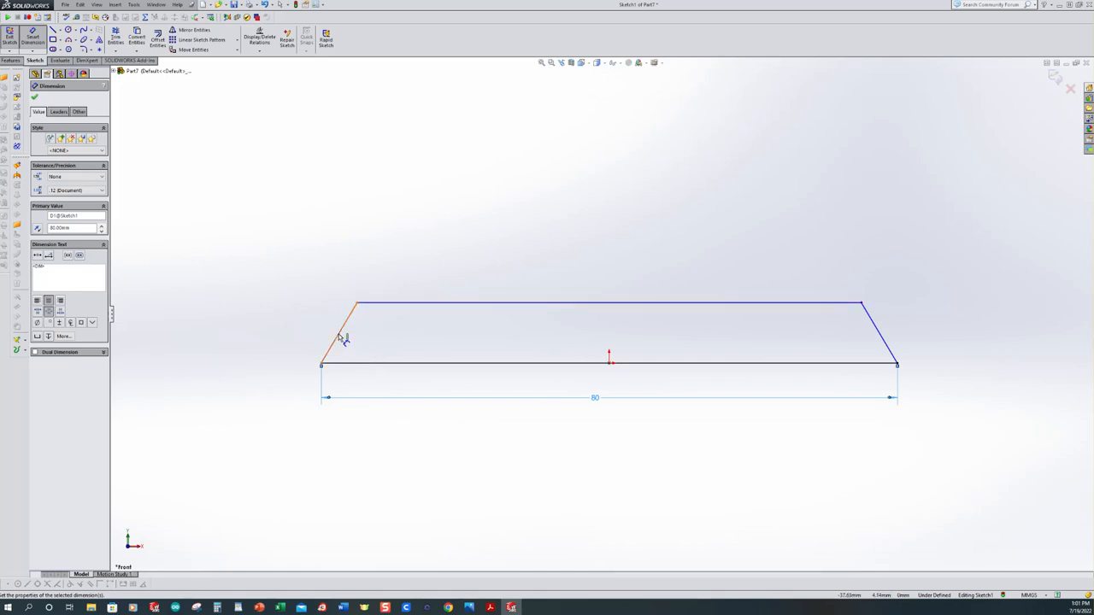
Step: Dimension the angle between the trapezoid's top line and left slanted line, and set it to 45 degrees
{"action": "left_click", "coordinate": [382, 303]}
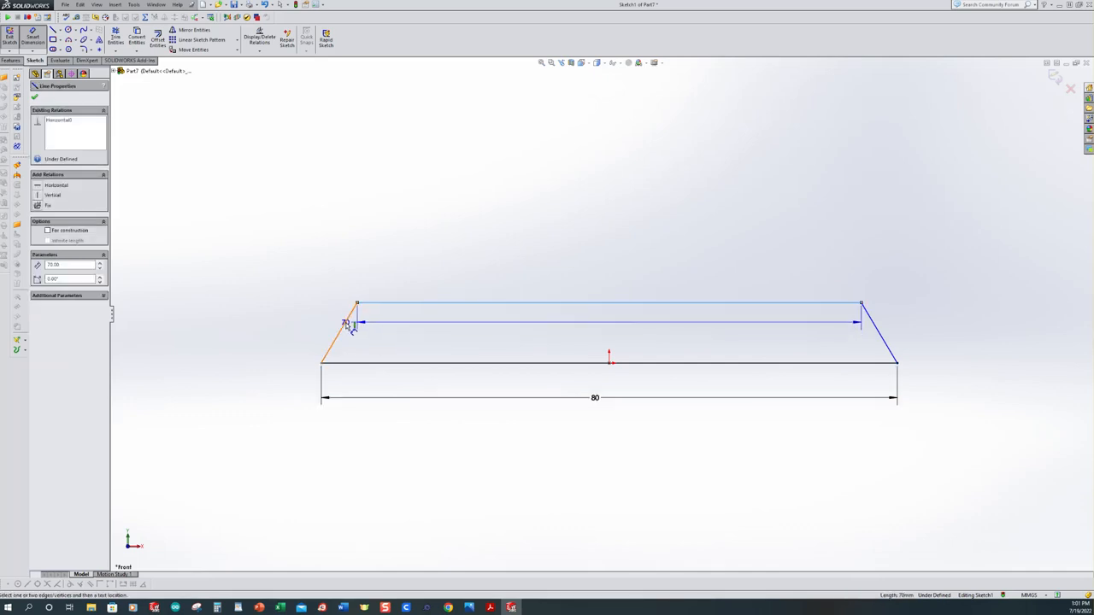
{"action": "left_click", "coordinate": [345, 324]}
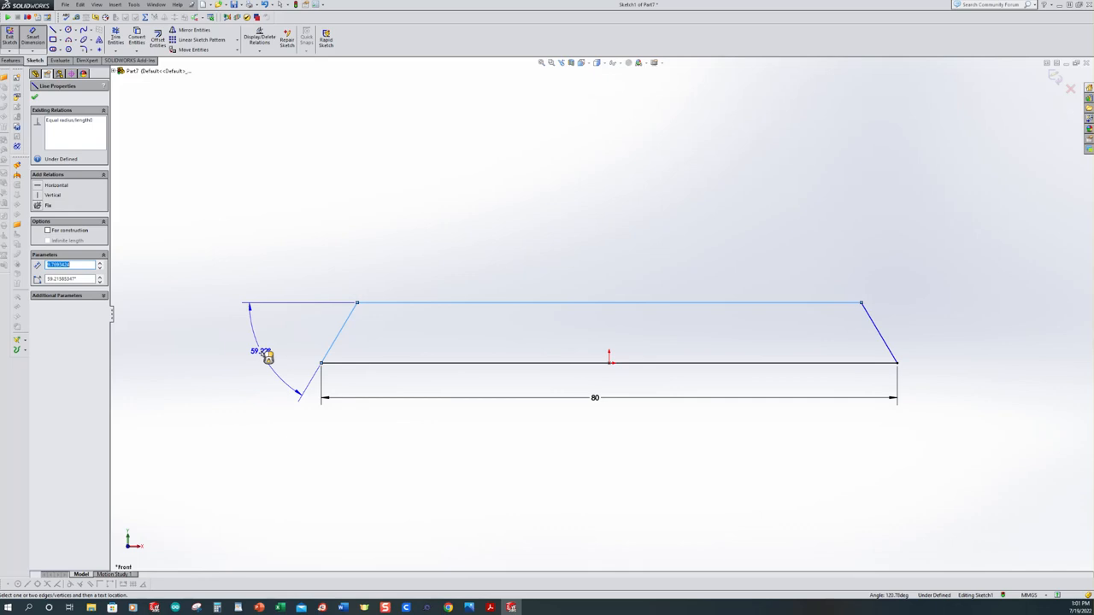
{"action": "left_click", "coordinate": [267, 356]}
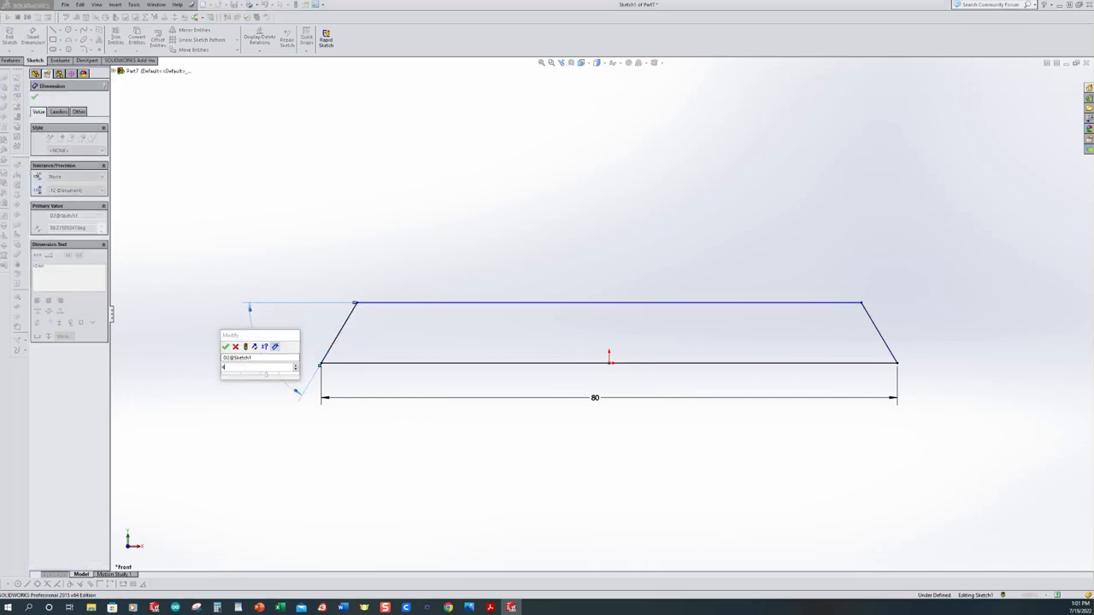
{"action": "key", "text": "Return"}
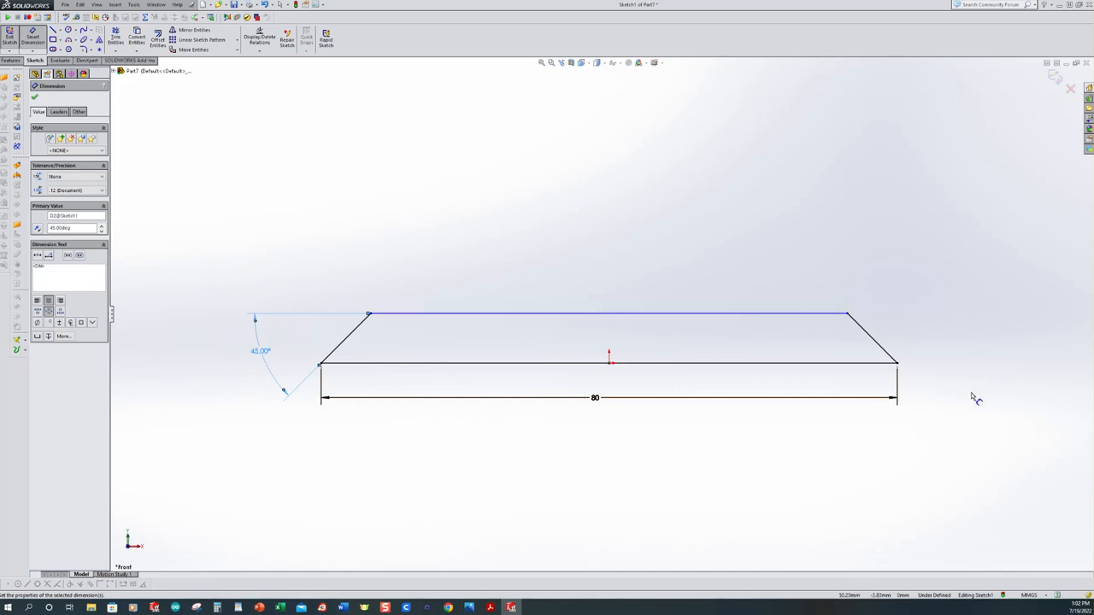
Step: Check the slanted side in the PDF drawing and set the left slanted line's horizontal distance to 10 mm
{"action": "left_click", "coordinate": [492, 609]}
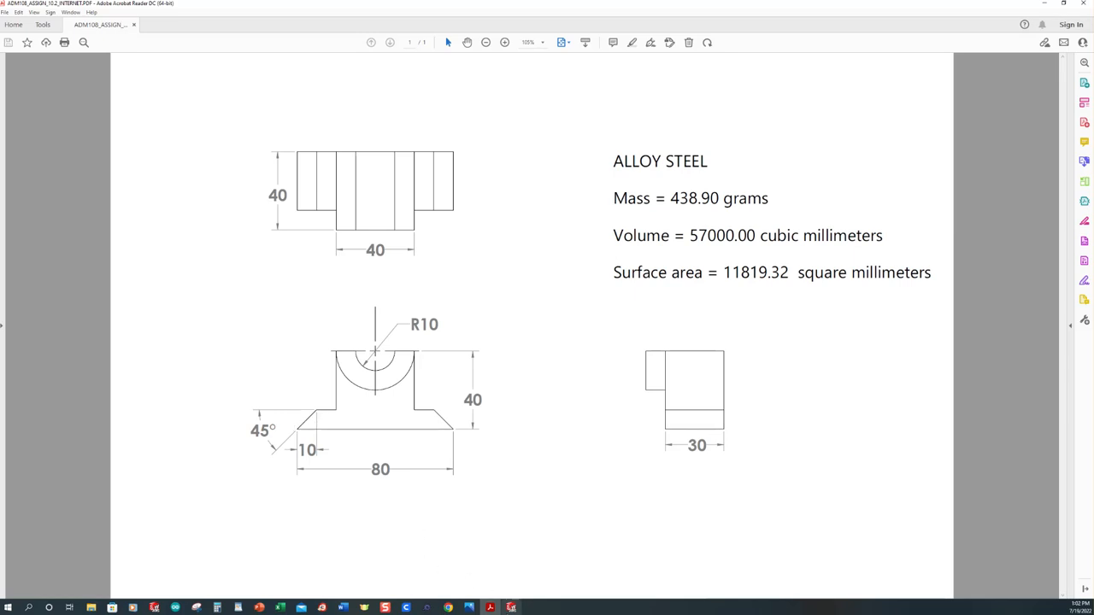
{"action": "left_click", "coordinate": [512, 607]}
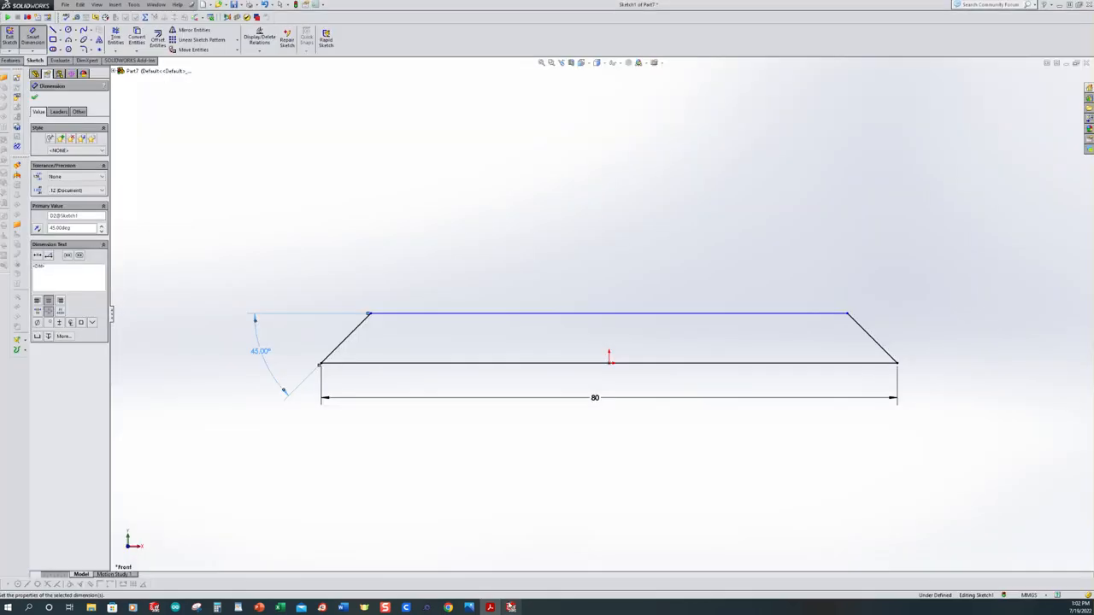
{"action": "left_click", "coordinate": [353, 335]}
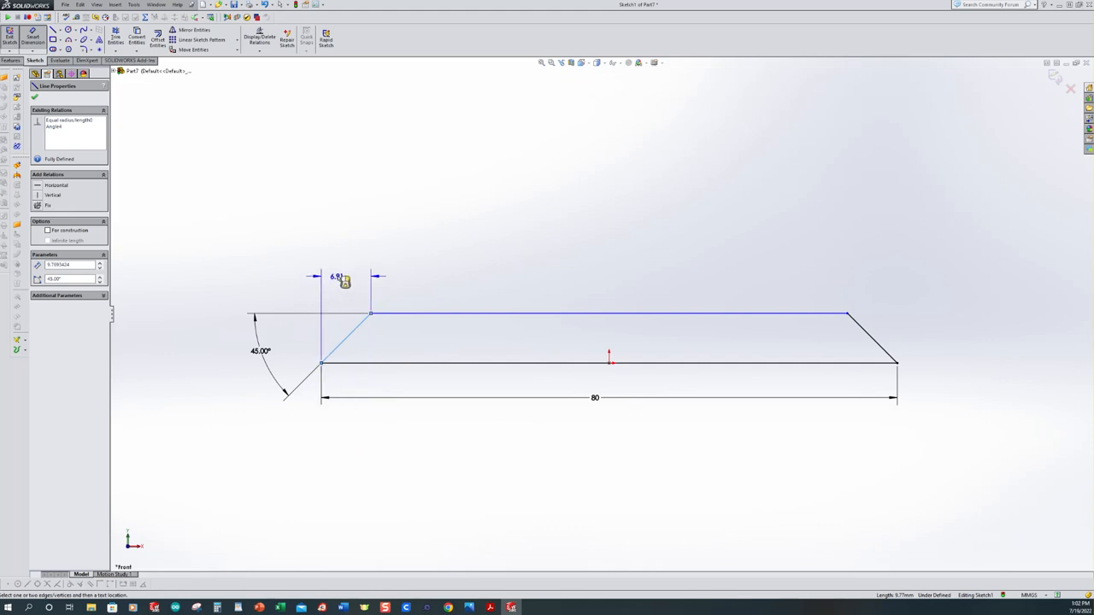
{"action": "left_click", "coordinate": [353, 270]}
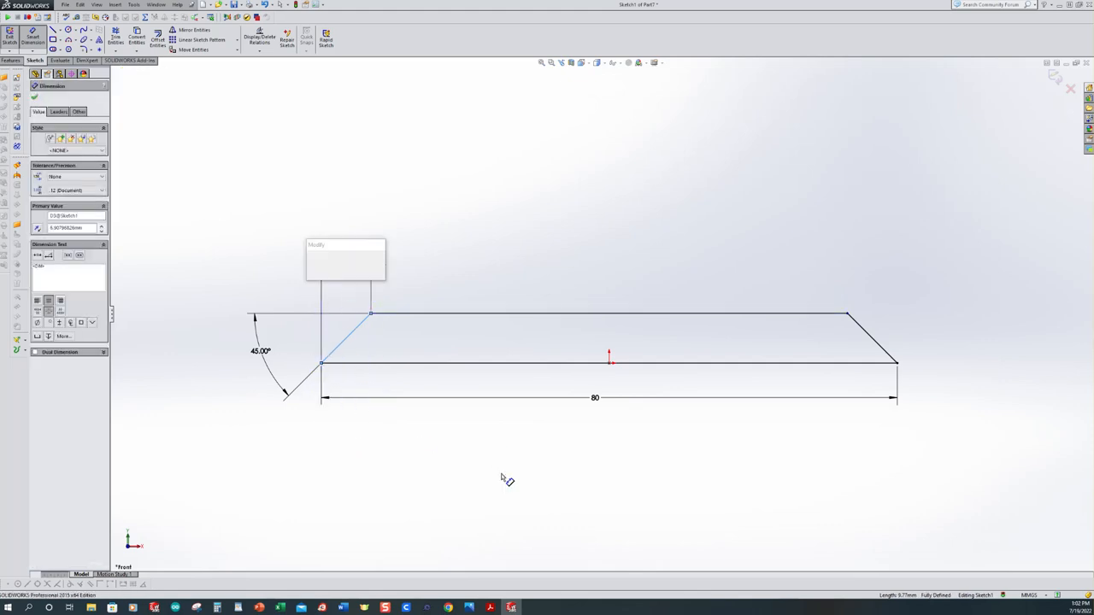
{"action": "type", "text": "10"}
{"action": "key", "text": "Return"}
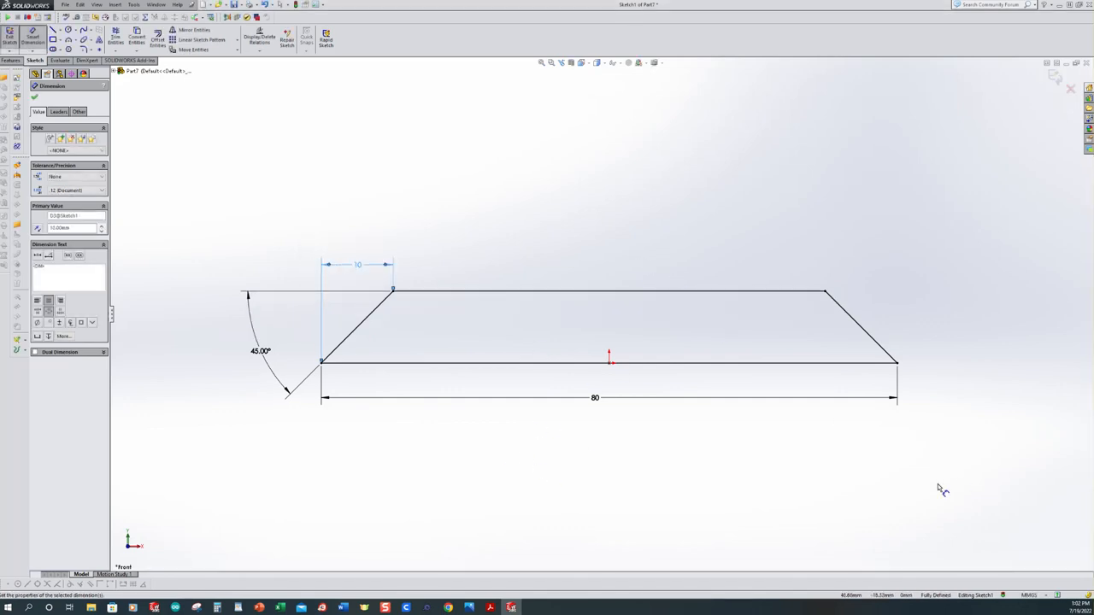
{"action": "left_click", "coordinate": [852, 549]}
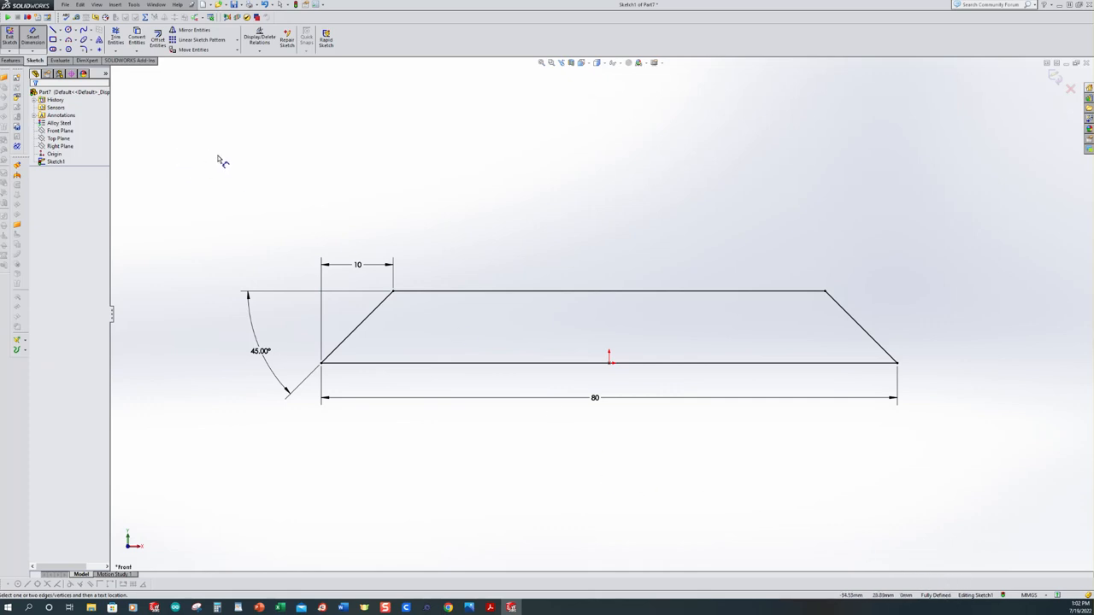
Step: Exit the trapezoid sketch, check the depth in the PDF drawing and extrude the profile 30 mm
{"action": "left_click", "coordinate": [11, 38]}
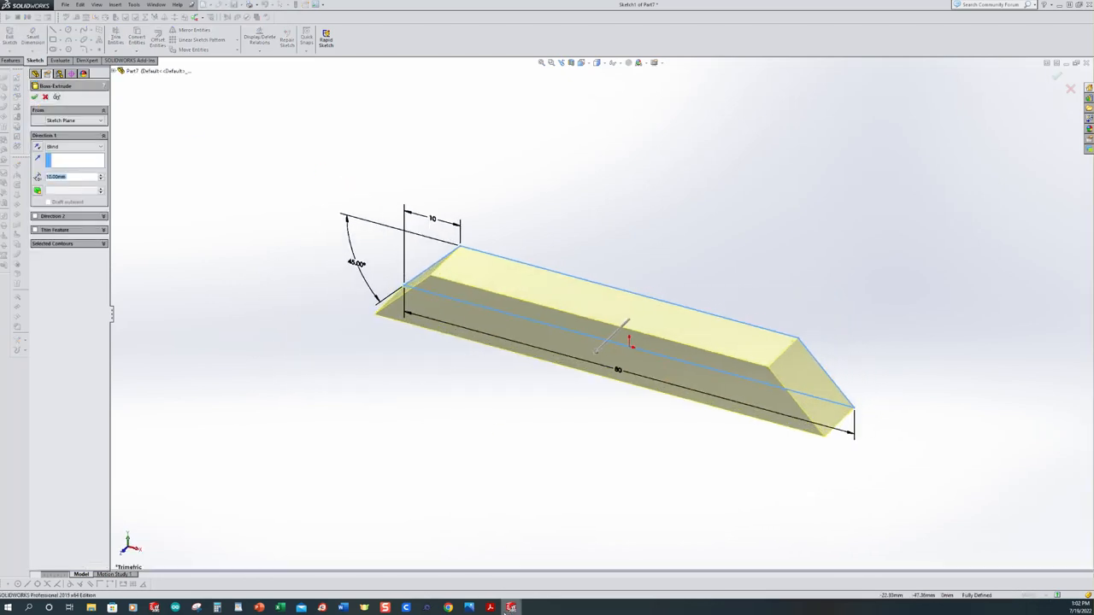
{"action": "left_click", "coordinate": [491, 608]}
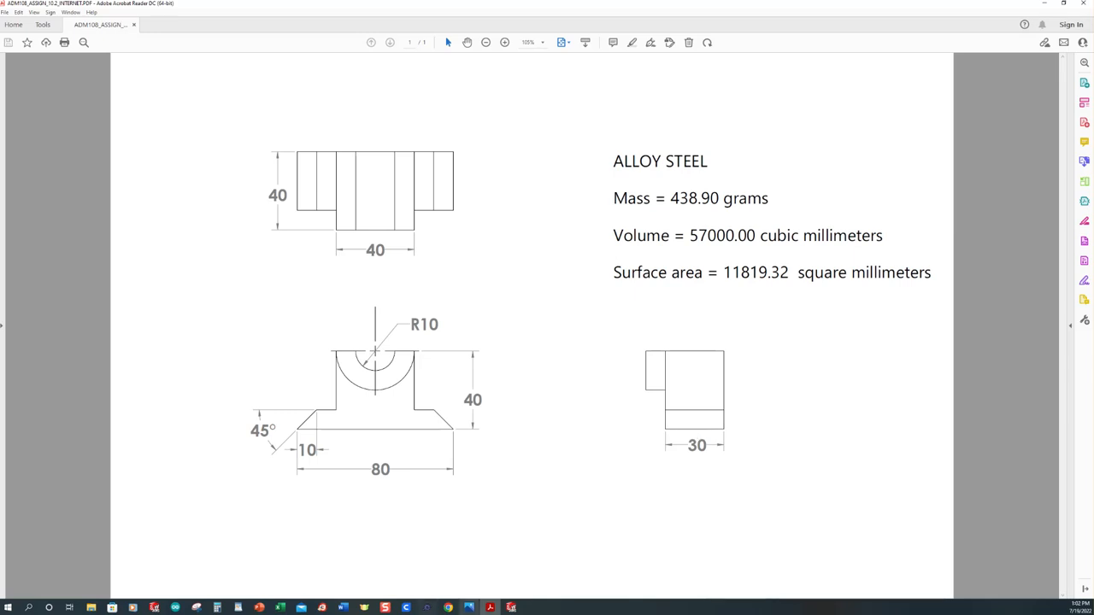
{"action": "left_click", "coordinate": [511, 607]}
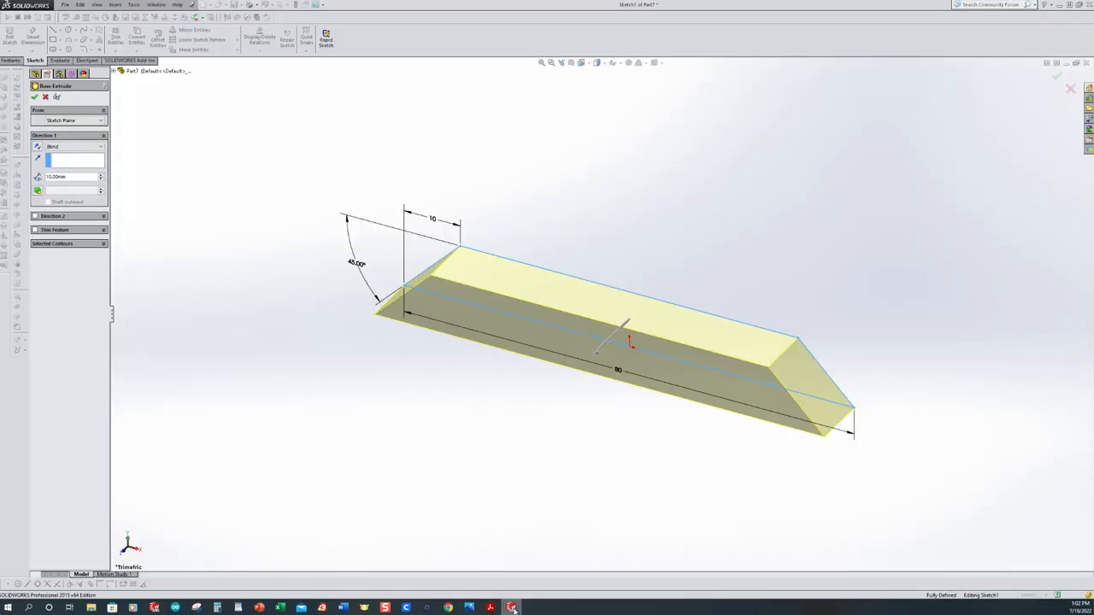
{"action": "double_click", "coordinate": [64, 176]}
{"action": "left_click", "coordinate": [101, 184]}
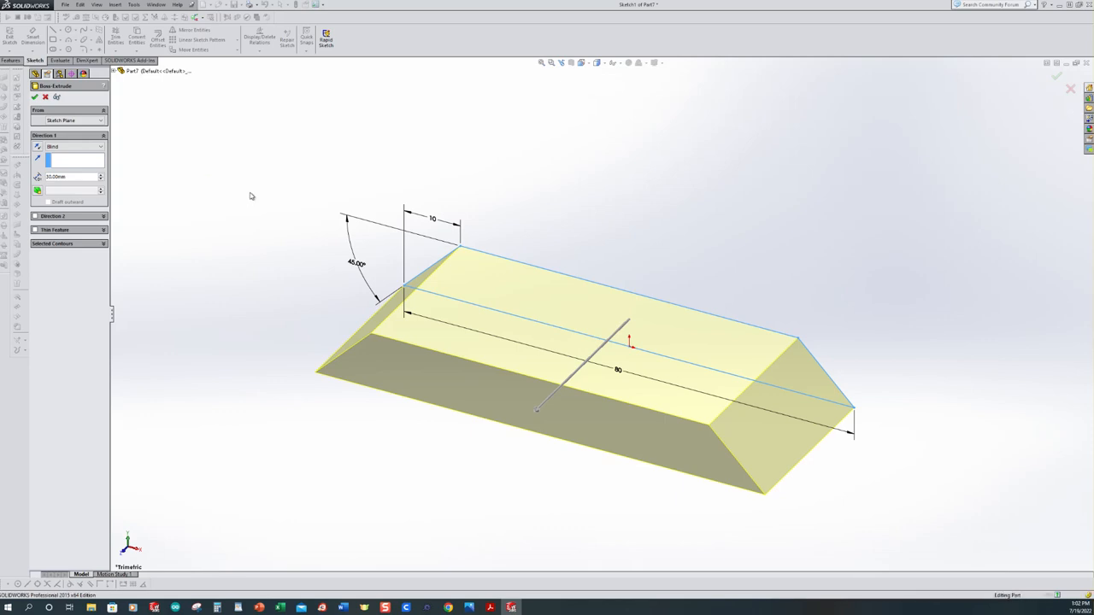
{"action": "key", "text": "Return"}
{"action": "scroll", "coordinate": [283, 255], "scroll_direction": "up", "scroll_amount": 1}
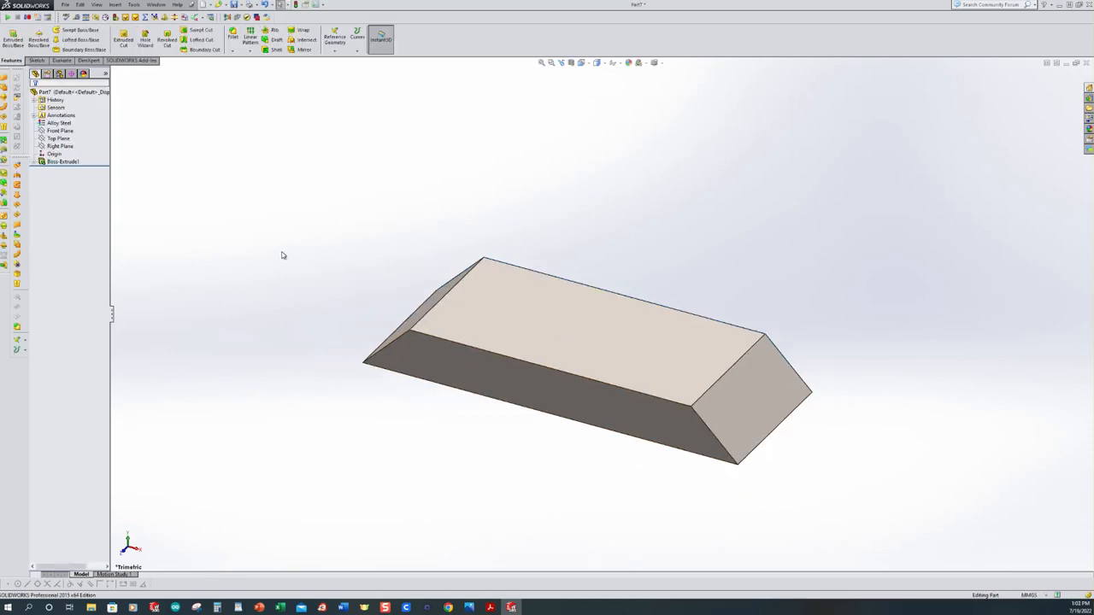
Step: Check the reference picture and the PDF drawing, and start an extruded boss sketch on the base's front trapezoidal face
{"action": "left_click", "coordinate": [469, 607]}
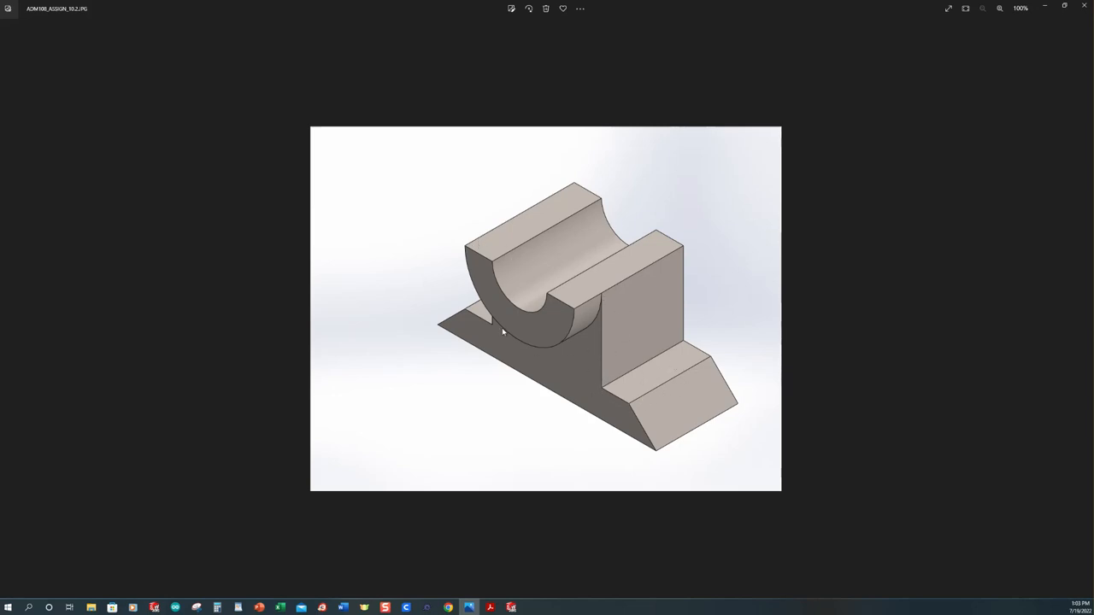
{"action": "left_click", "coordinate": [490, 607]}
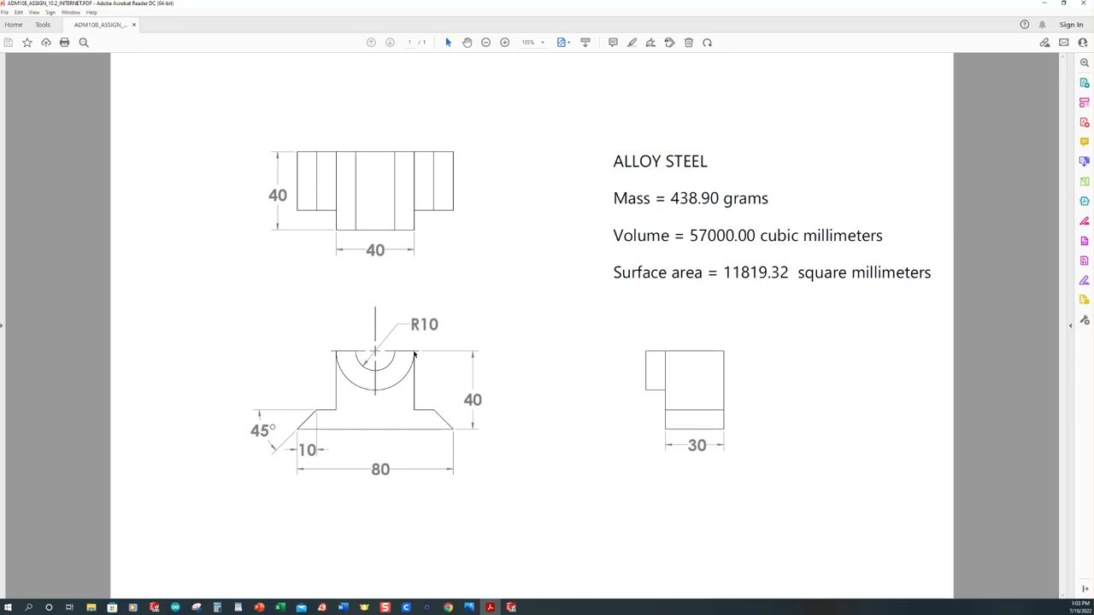
{"action": "left_click", "coordinate": [511, 607]}
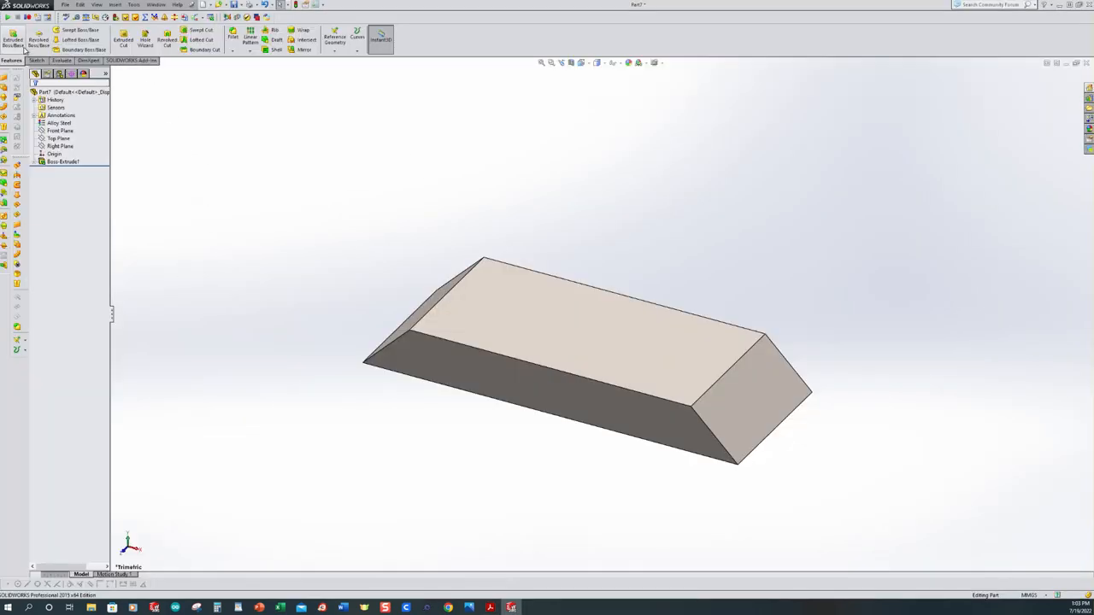
{"action": "left_click", "coordinate": [13, 41]}
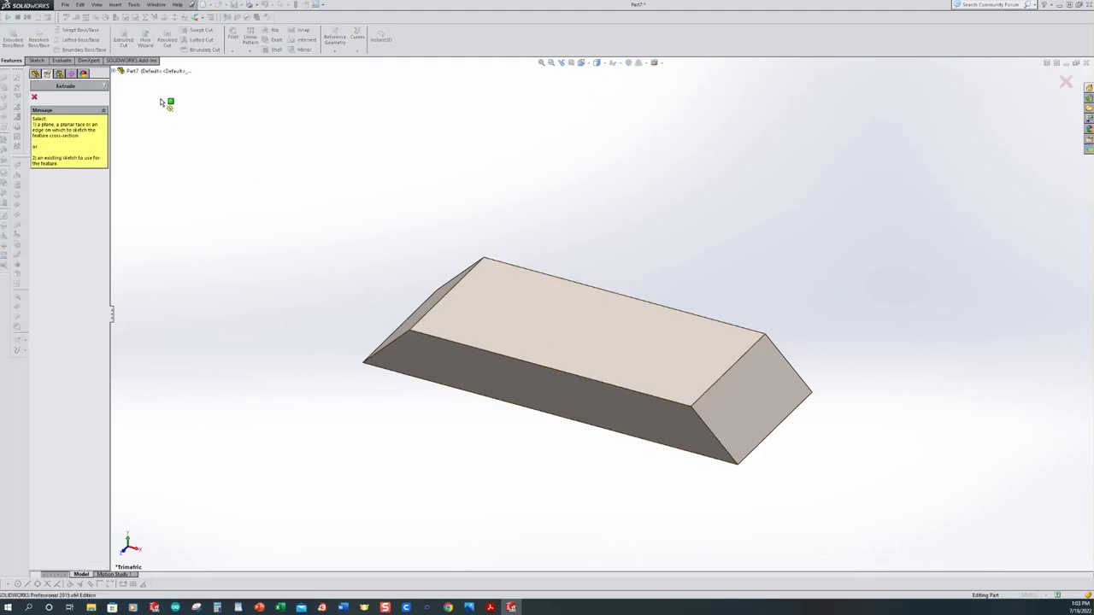
{"action": "left_click", "coordinate": [119, 71]}
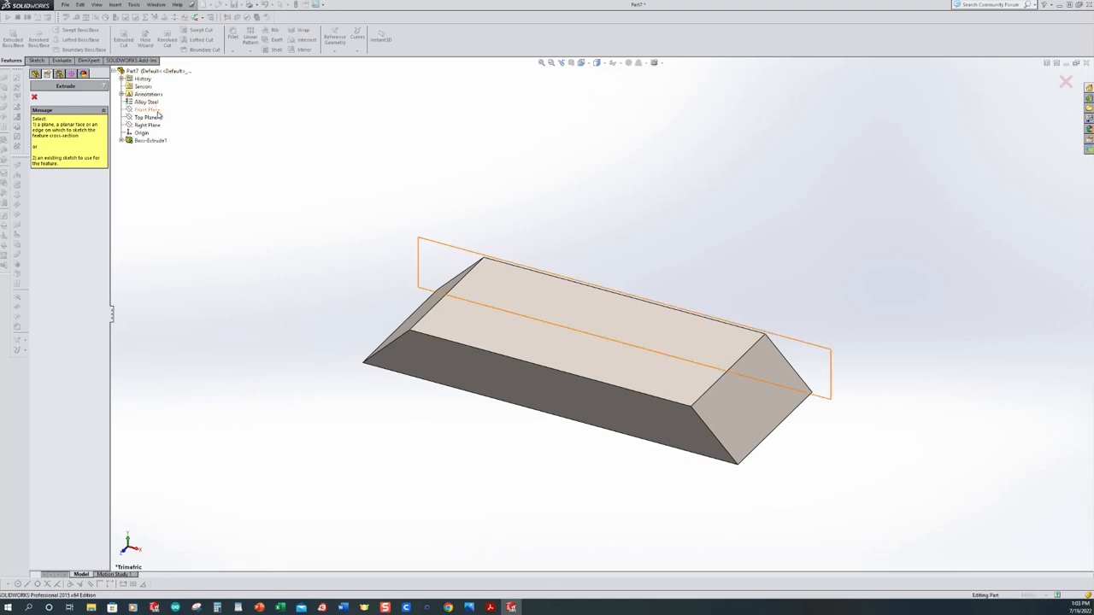
{"action": "left_click", "coordinate": [491, 369]}
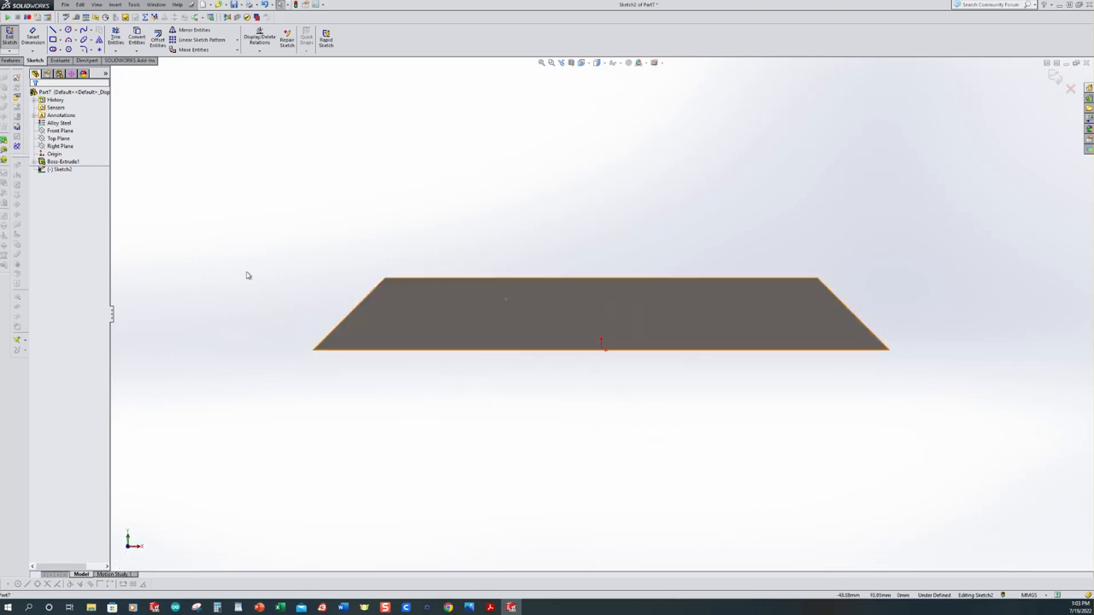
Step: Sketch a corner rectangle about 27 mm wide and 25 mm high, just above the trapezoidal base
{"action": "scroll", "coordinate": [840, 234], "scroll_direction": "down", "scroll_amount": 2}
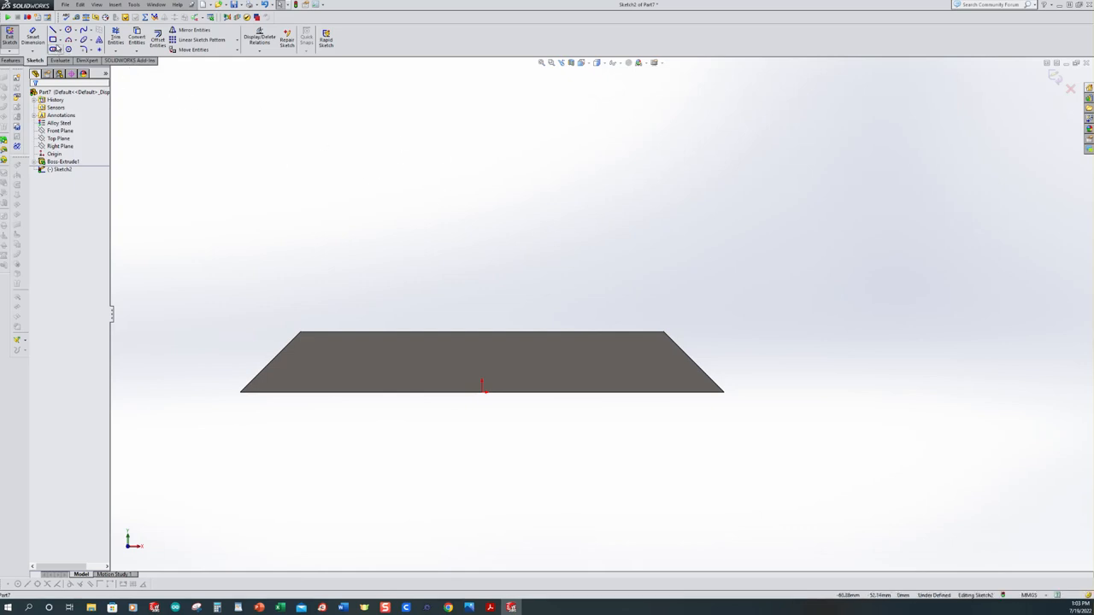
{"action": "left_click", "coordinate": [60, 39]}
{"action": "left_click", "coordinate": [82, 49]}
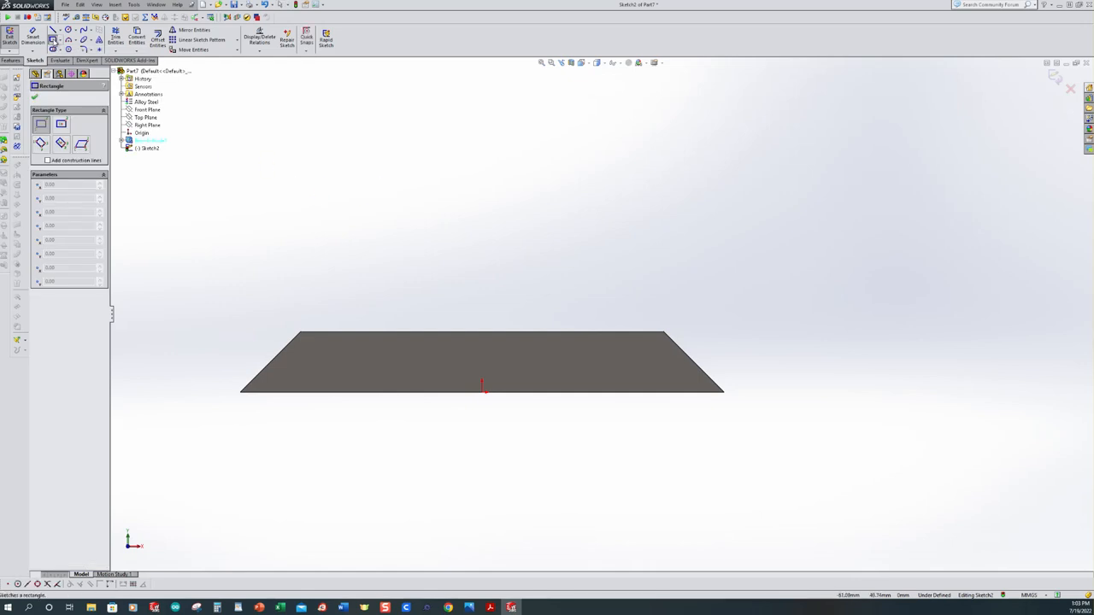
{"action": "left_click", "coordinate": [41, 126]}
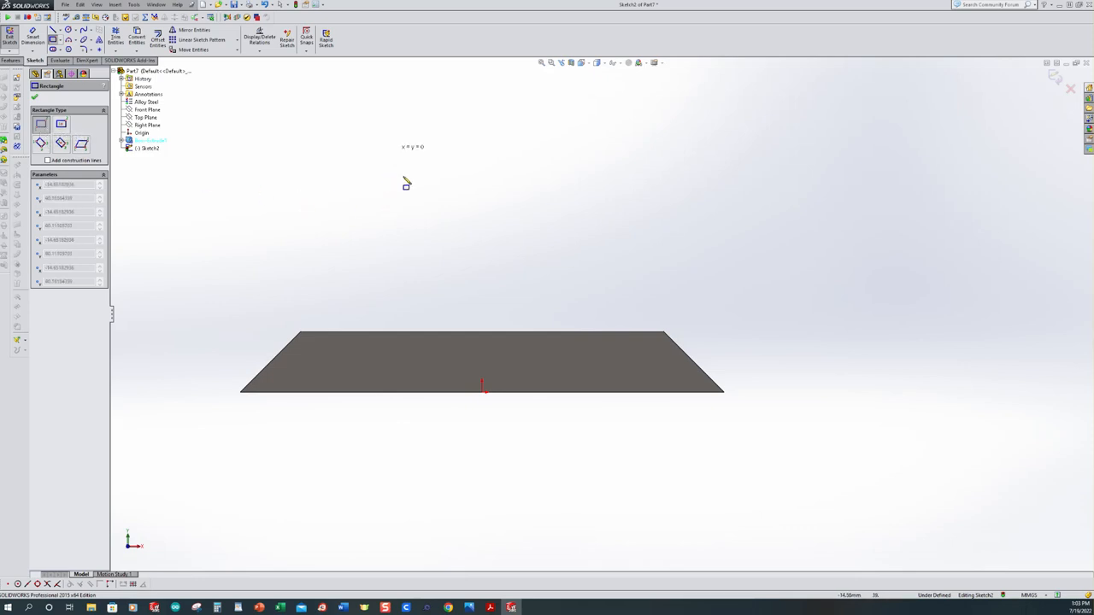
{"action": "left_click", "coordinate": [393, 148]}
{"action": "left_click", "coordinate": [555, 297]}
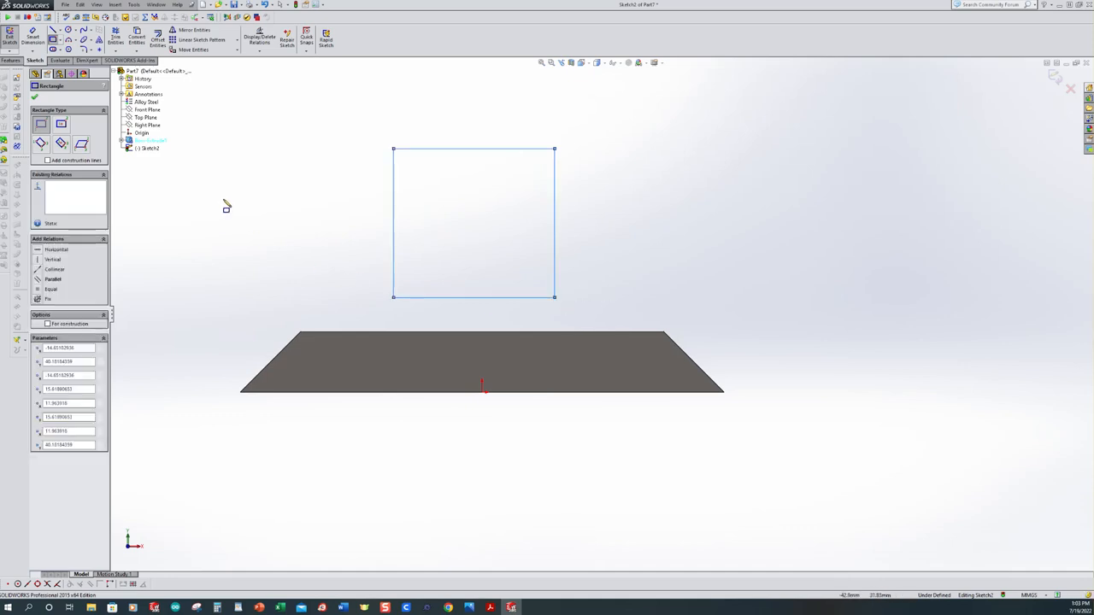
{"action": "key", "text": "Escape"}
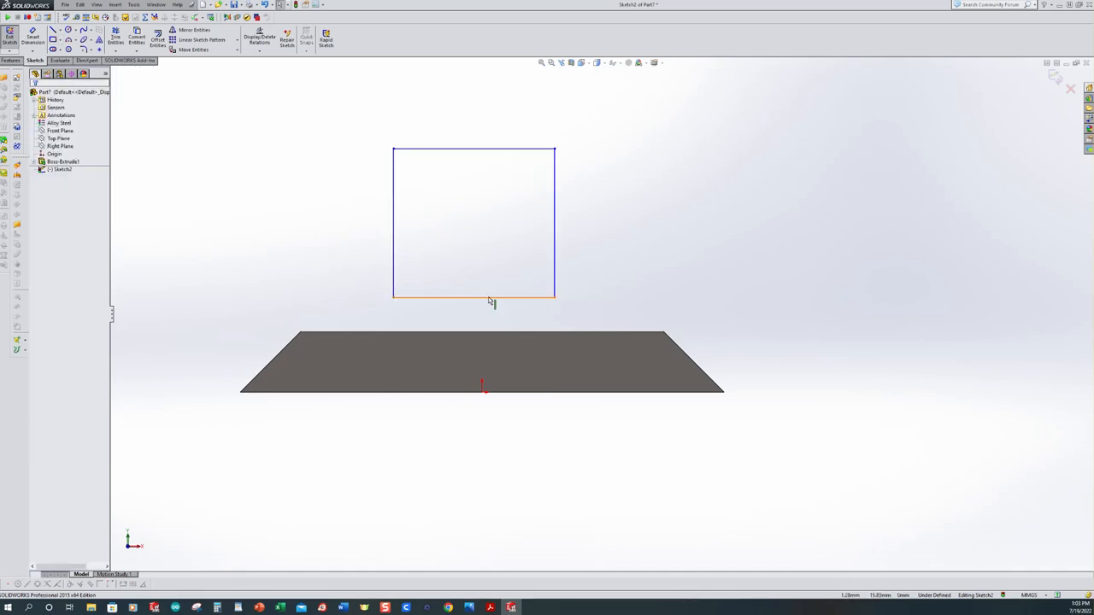
Step: Place a point at the midpoint of the rectangle's bottom line and make it coincident with the origin
{"action": "left_click", "coordinate": [99, 50]}
{"action": "left_click", "coordinate": [472, 297]}
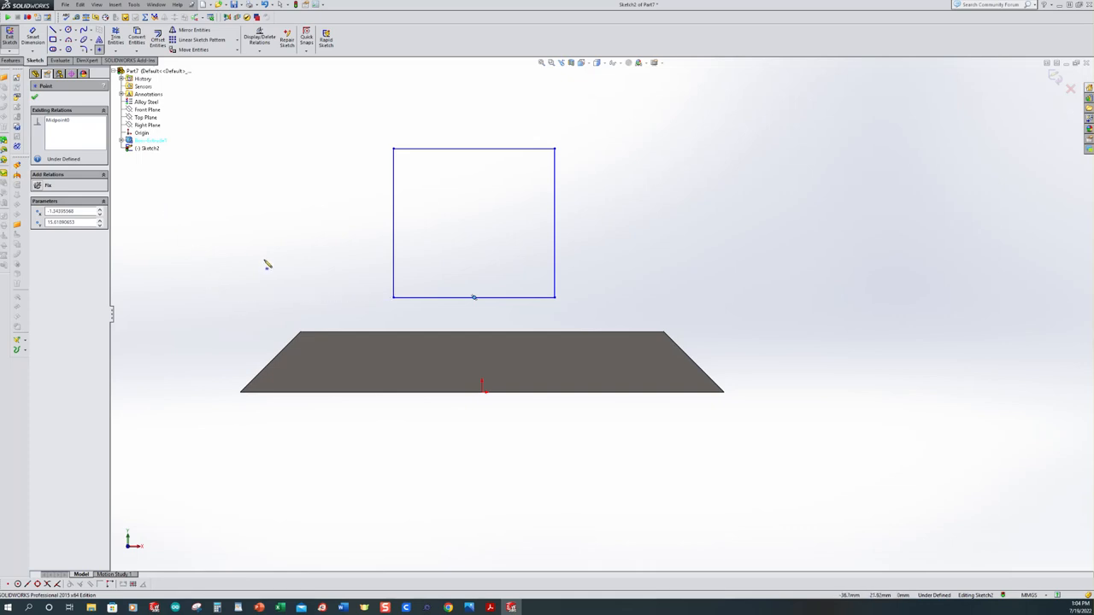
{"action": "left_click", "coordinate": [266, 52]}
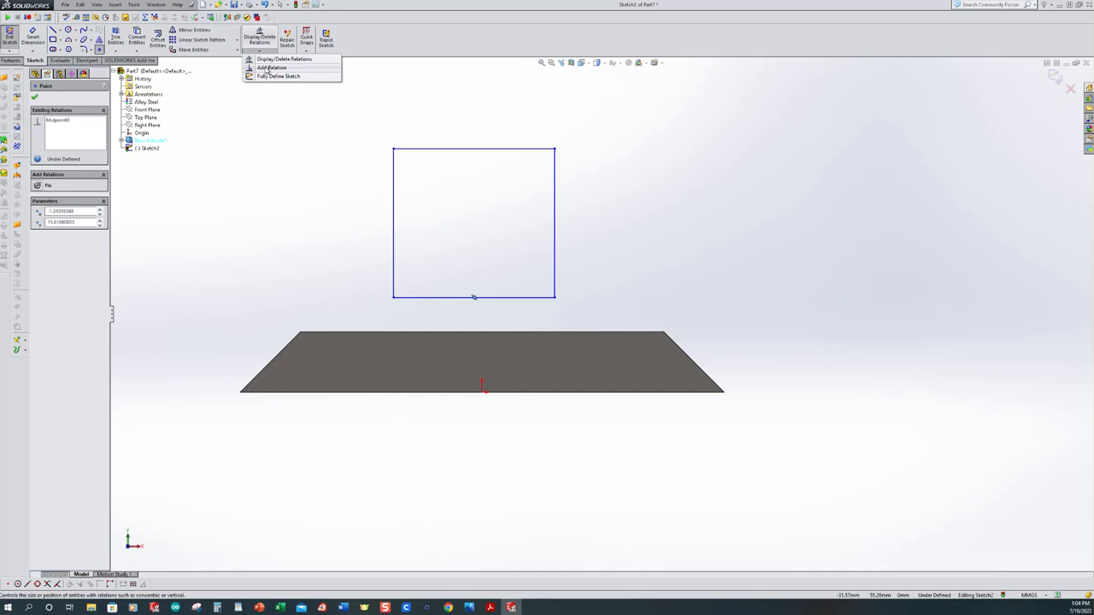
{"action": "left_click", "coordinate": [282, 69]}
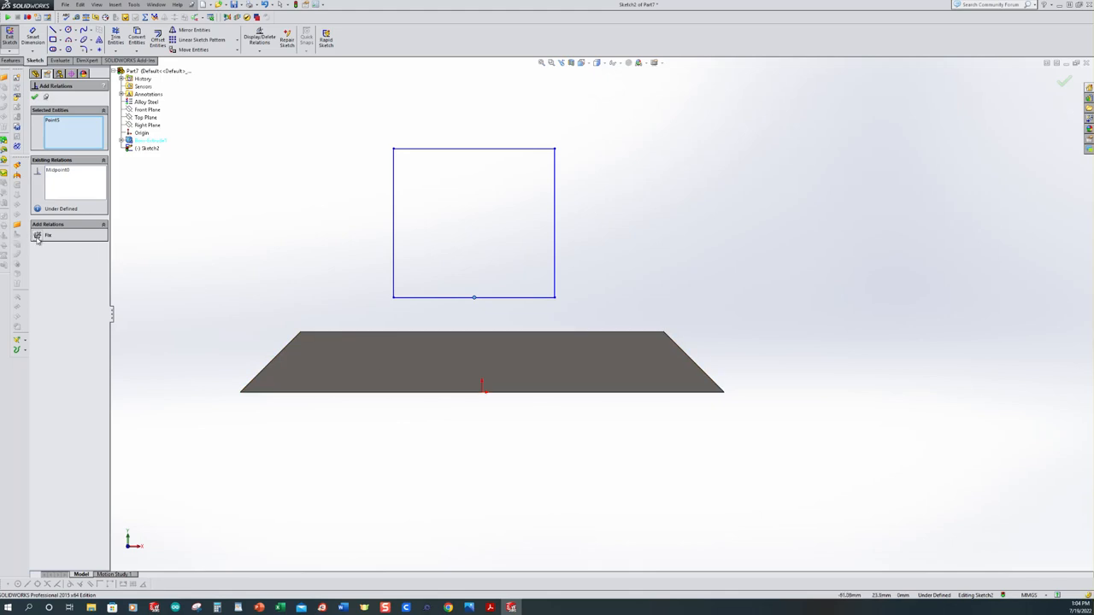
{"action": "left_click", "coordinate": [482, 392]}
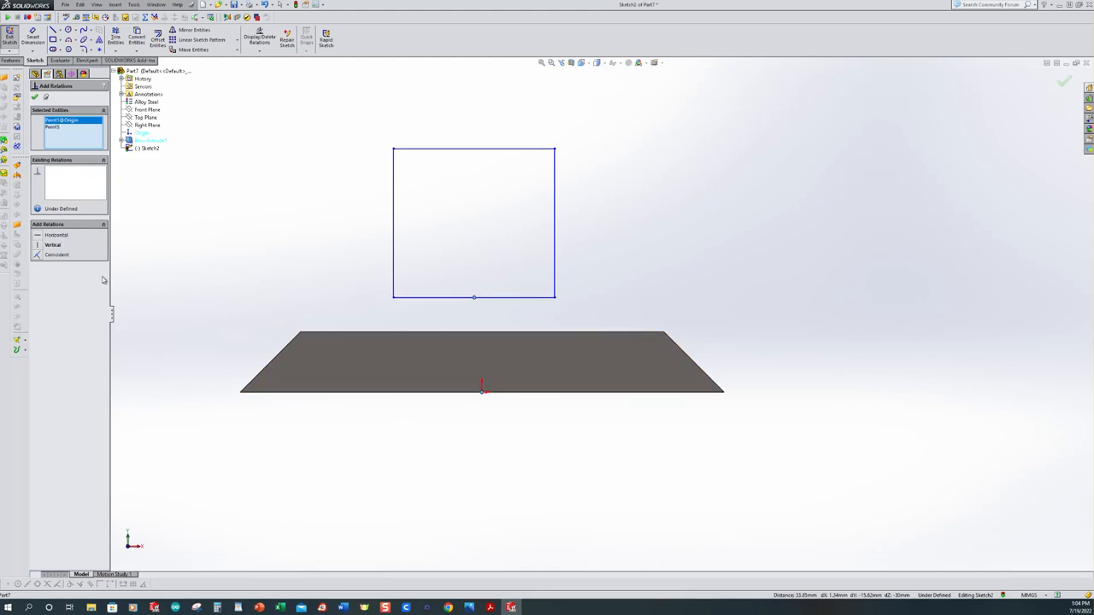
{"action": "left_click", "coordinate": [37, 255]}
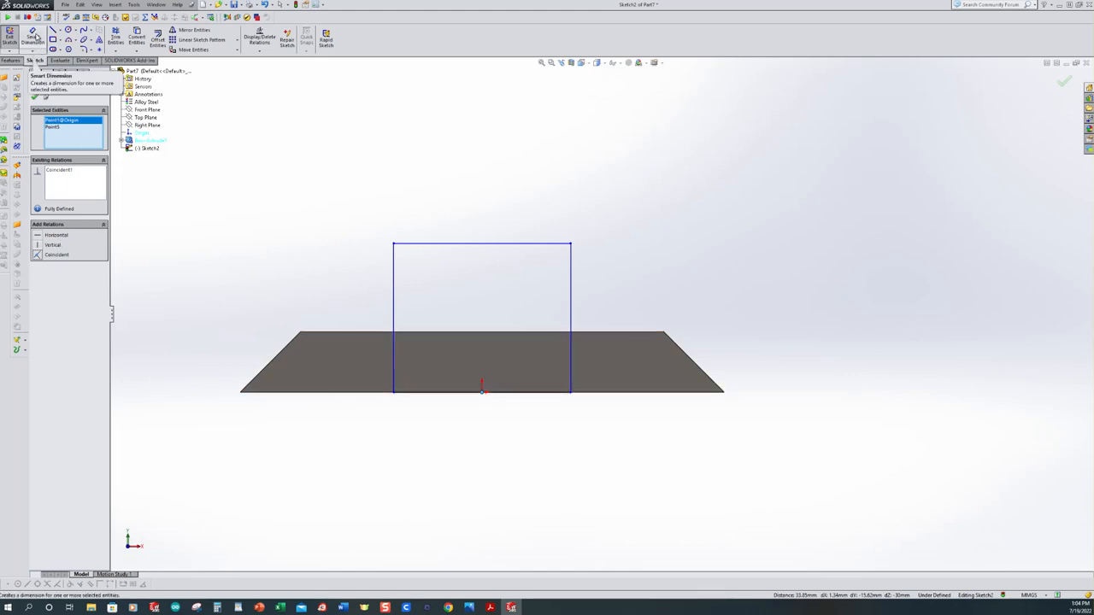
Step: Dimension the rectangle's top line and set its width to 40 mm
{"action": "left_click", "coordinate": [34, 37]}
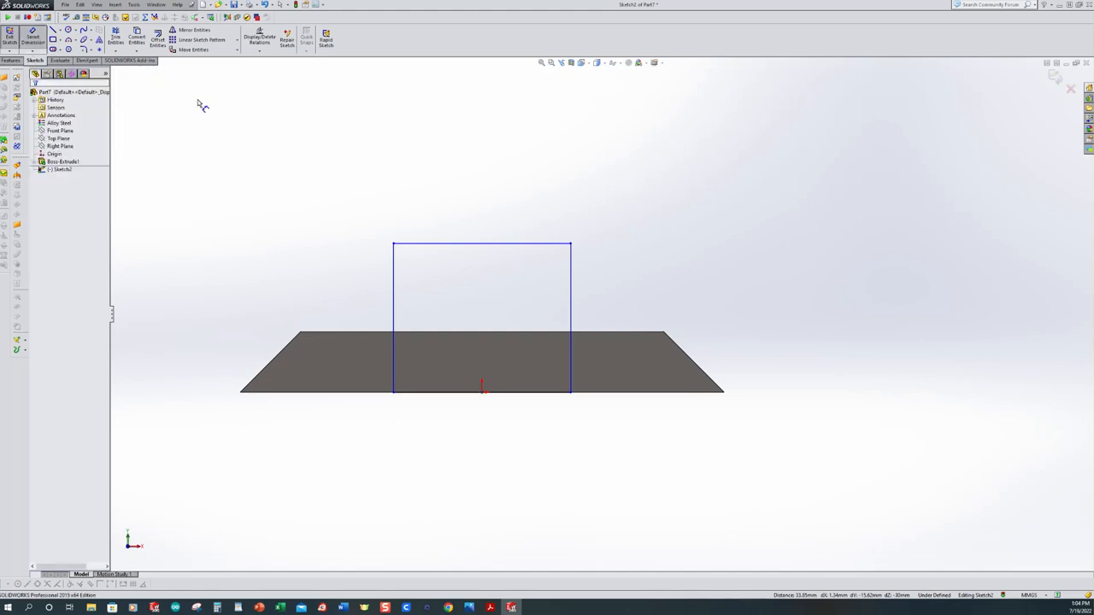
{"action": "left_click", "coordinate": [474, 244]}
{"action": "left_click", "coordinate": [478, 174]}
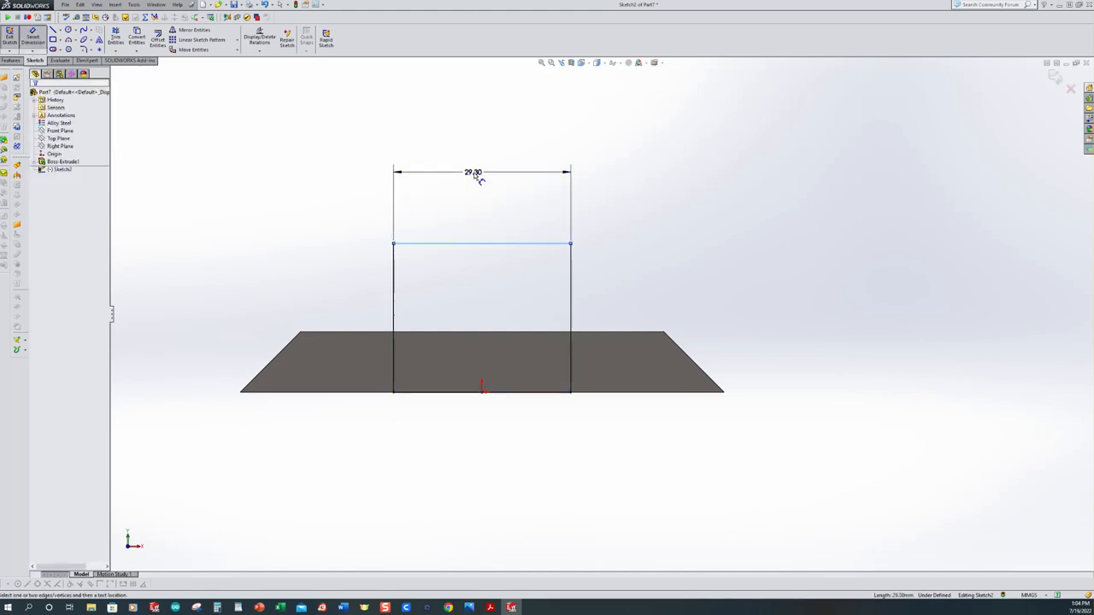
{"action": "type", "text": "40"}
{"action": "key", "text": "Return"}
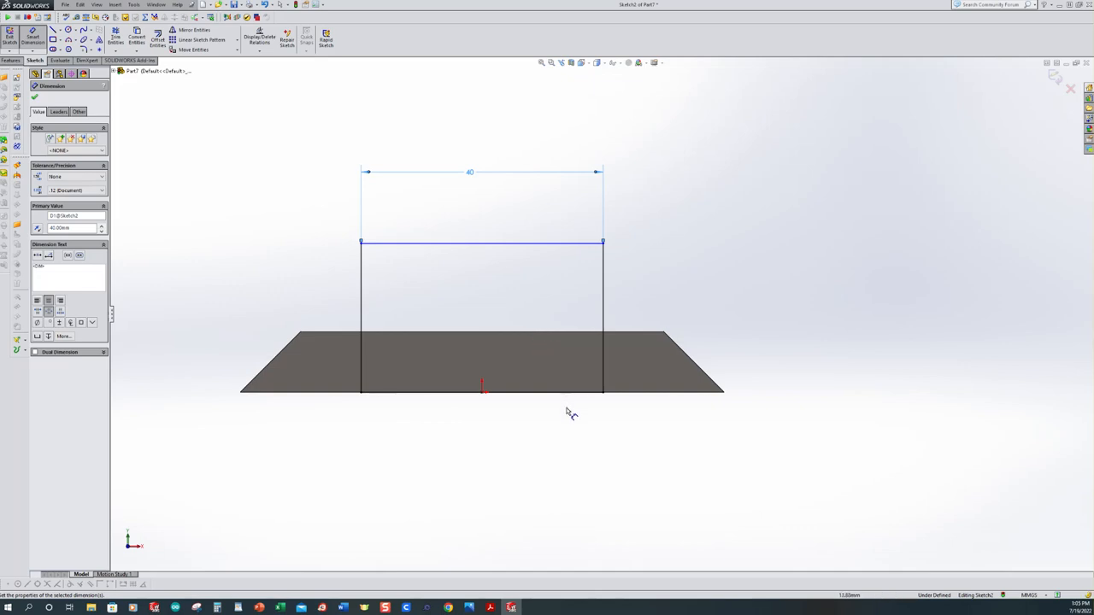
Step: Dimension the rectangle's right side and set its height to 40 mm
{"action": "left_click", "coordinate": [606, 300]}
{"action": "left_click", "coordinate": [758, 299]}
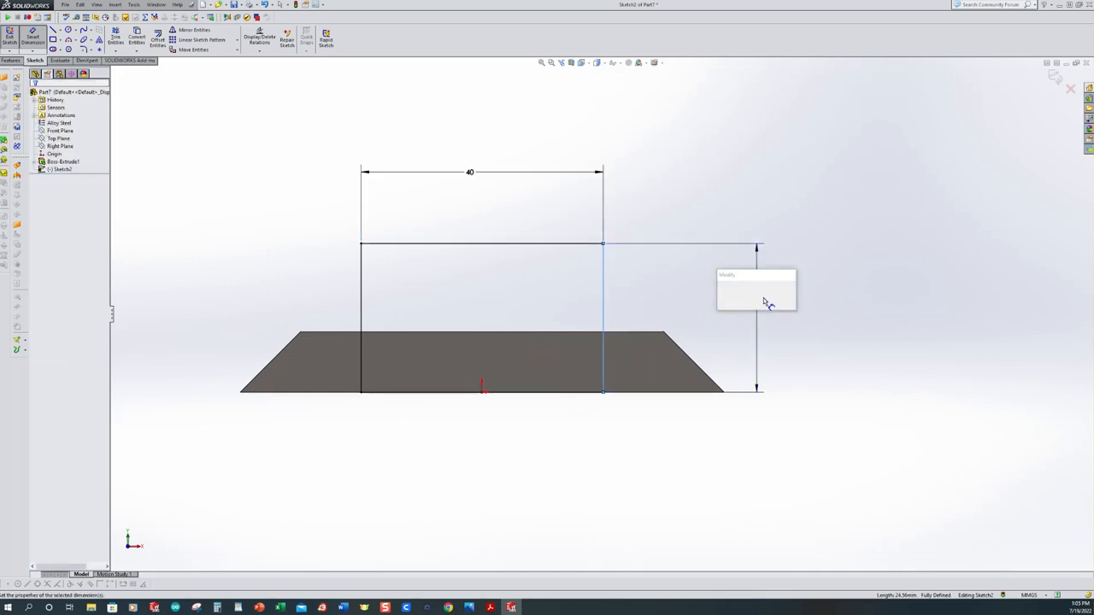
{"action": "type", "text": "40"}
{"action": "key", "text": "Return"}
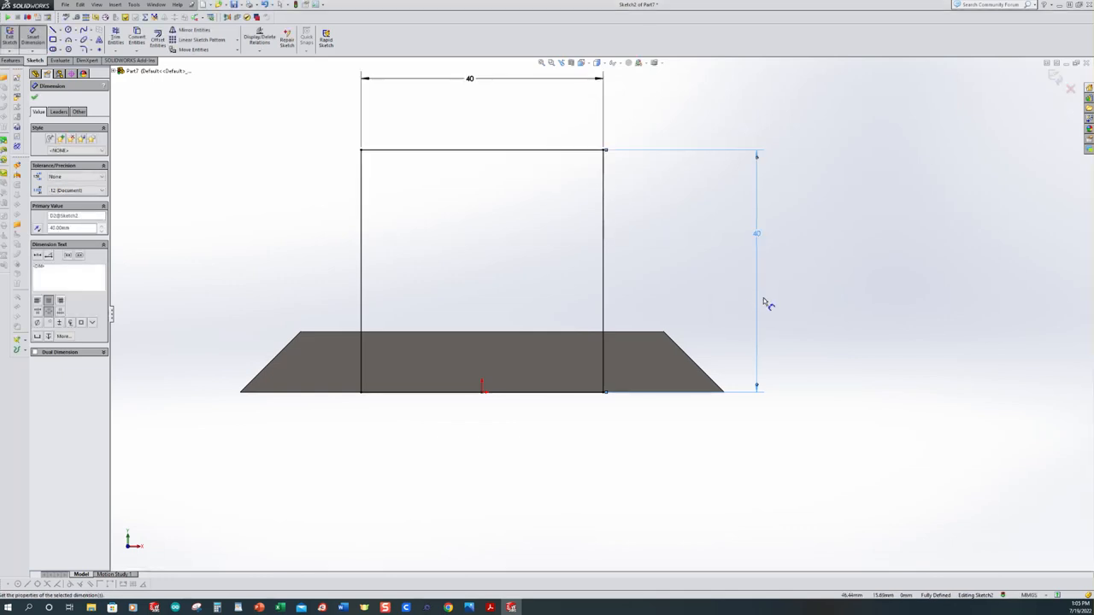
{"action": "left_click", "coordinate": [943, 388]}
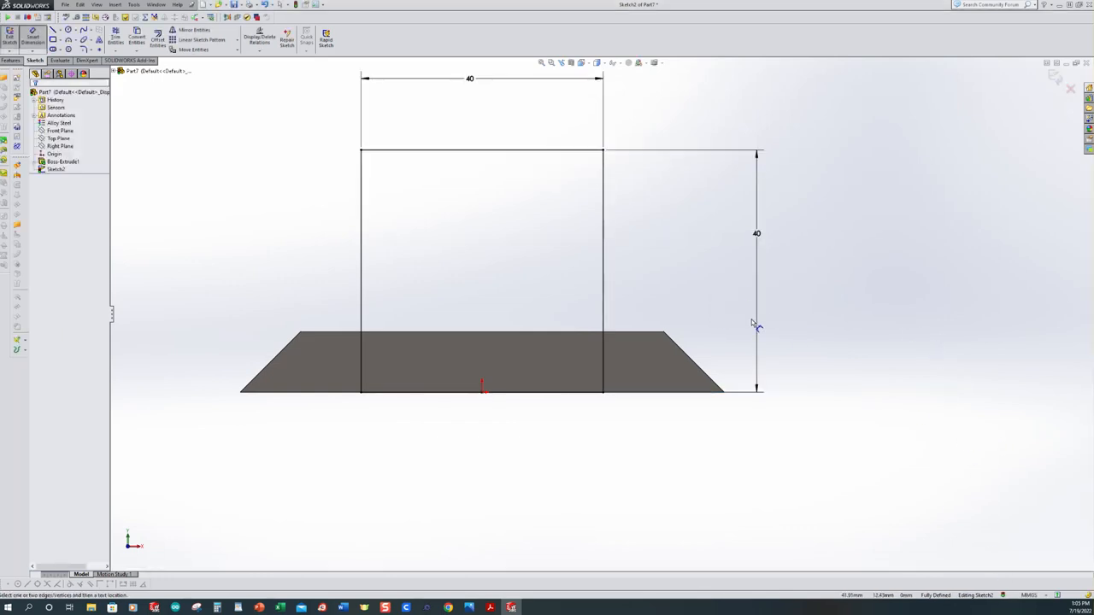
Step: Exit the rectangle sketch and extrude it Up To Surface, ending at the base's rear trapezoidal face with merged result
{"action": "scroll", "coordinate": [600, 313], "scroll_direction": "up", "scroll_amount": 1}
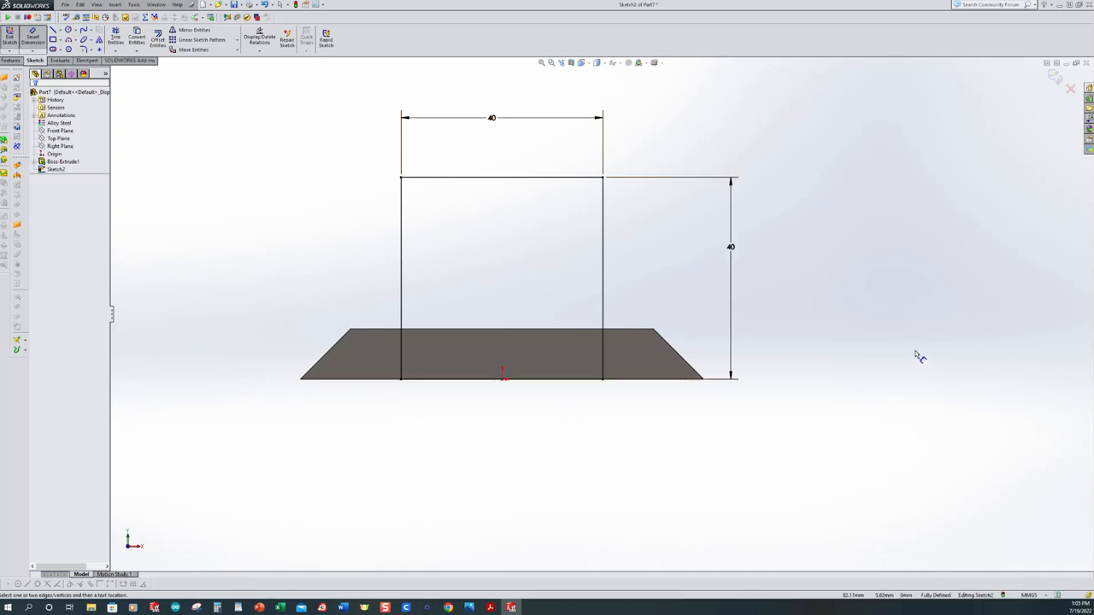
{"action": "mouse_move", "coordinate": [918, 356]}
{"action": "middle_mouse_down"}
{"action": "mouse_move", "coordinate": [872, 347]}
{"action": "mouse_move", "coordinate": [833, 397]}
{"action": "middle_mouse_up"}
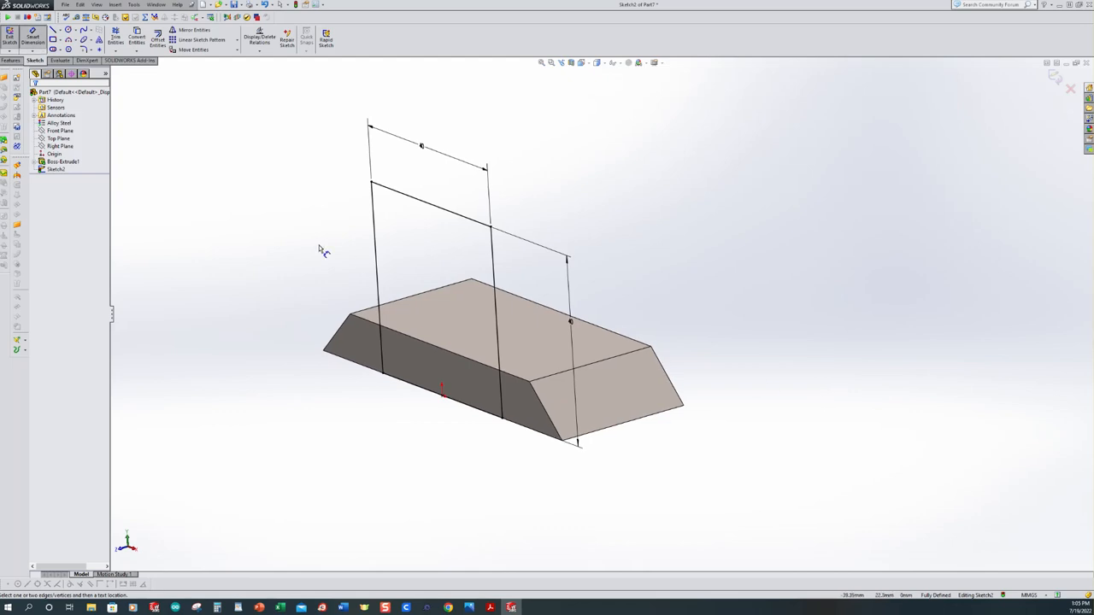
{"action": "scroll", "coordinate": [326, 210], "scroll_direction": "up", "scroll_amount": 2}
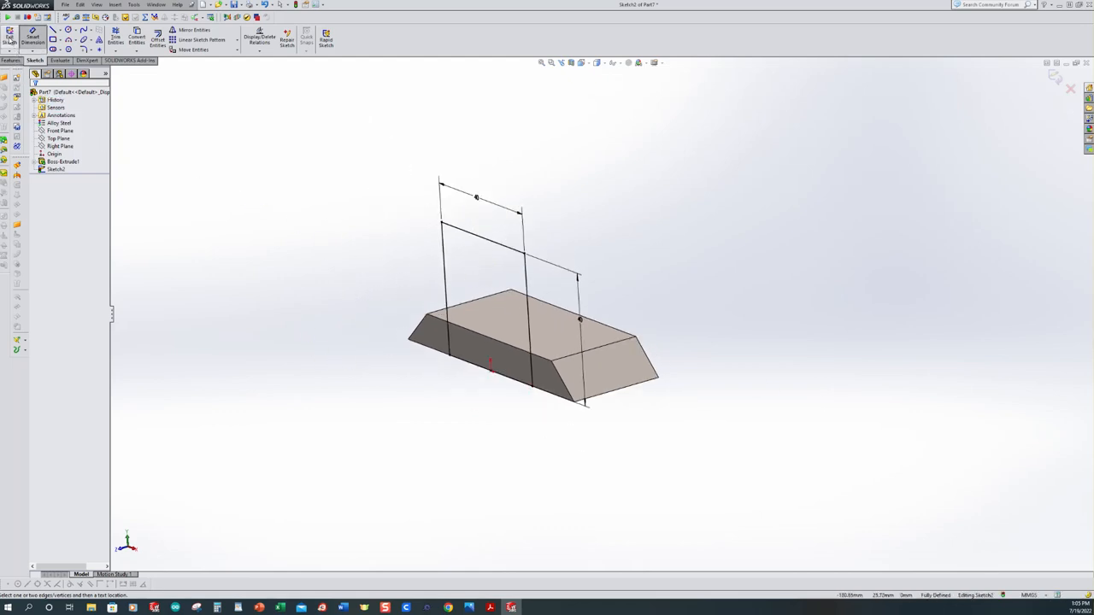
{"action": "left_click", "coordinate": [10, 38]}
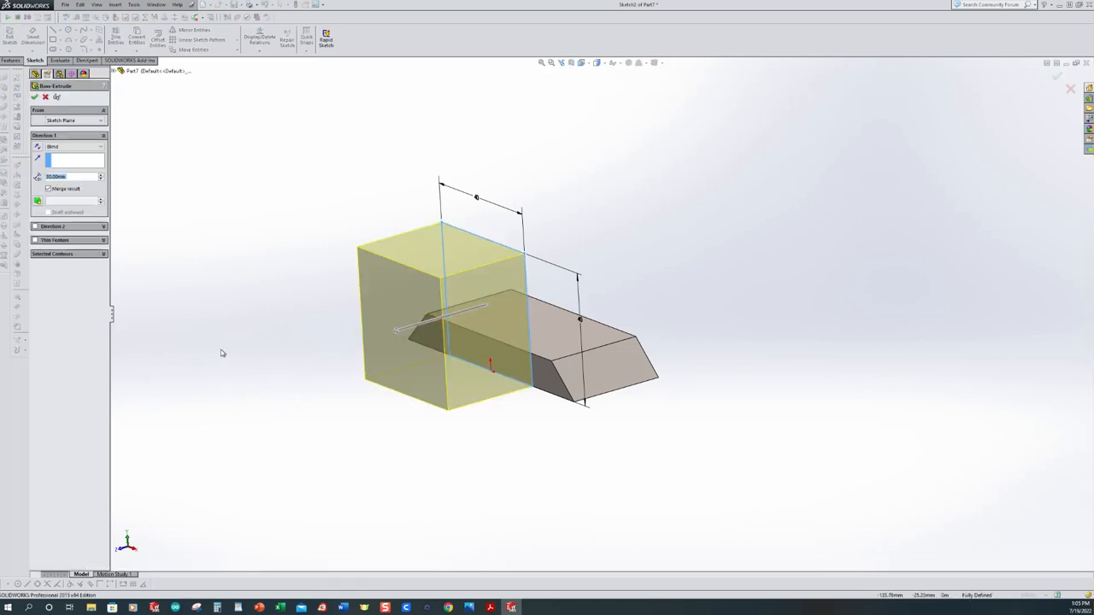
{"action": "left_click", "coordinate": [72, 148]}
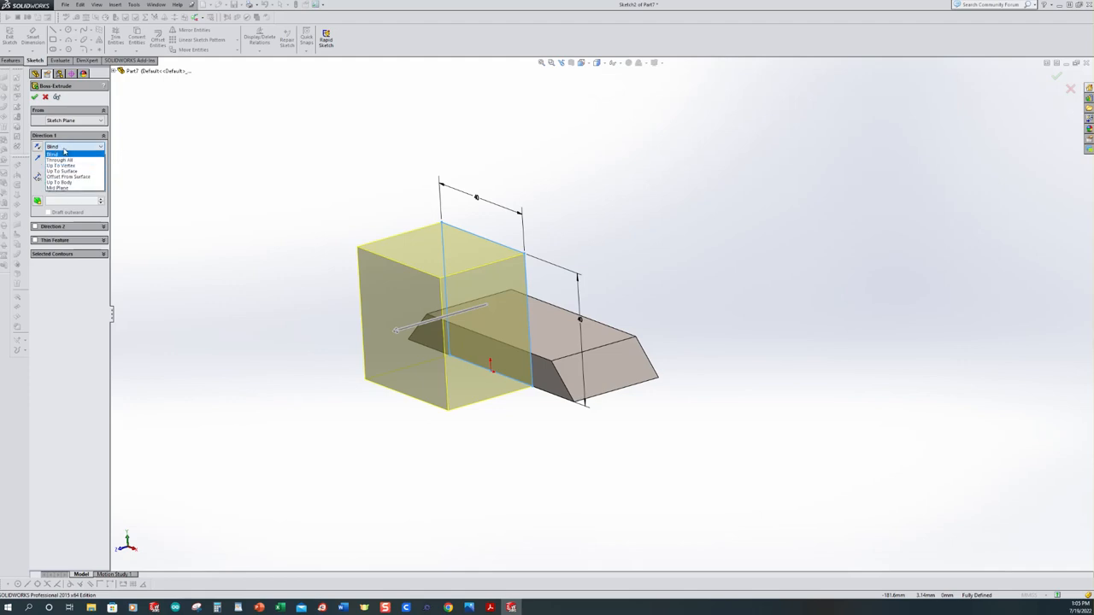
{"action": "left_click", "coordinate": [65, 172]}
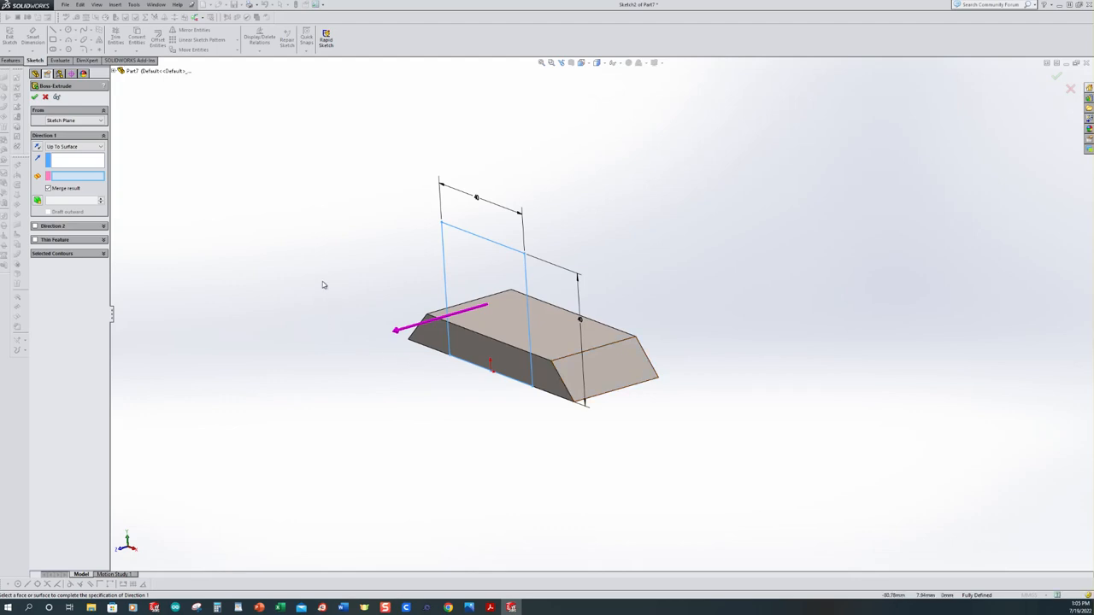
{"action": "middle_click_drag", "start_coordinate": [322, 285], "coordinate": [264, 315]}
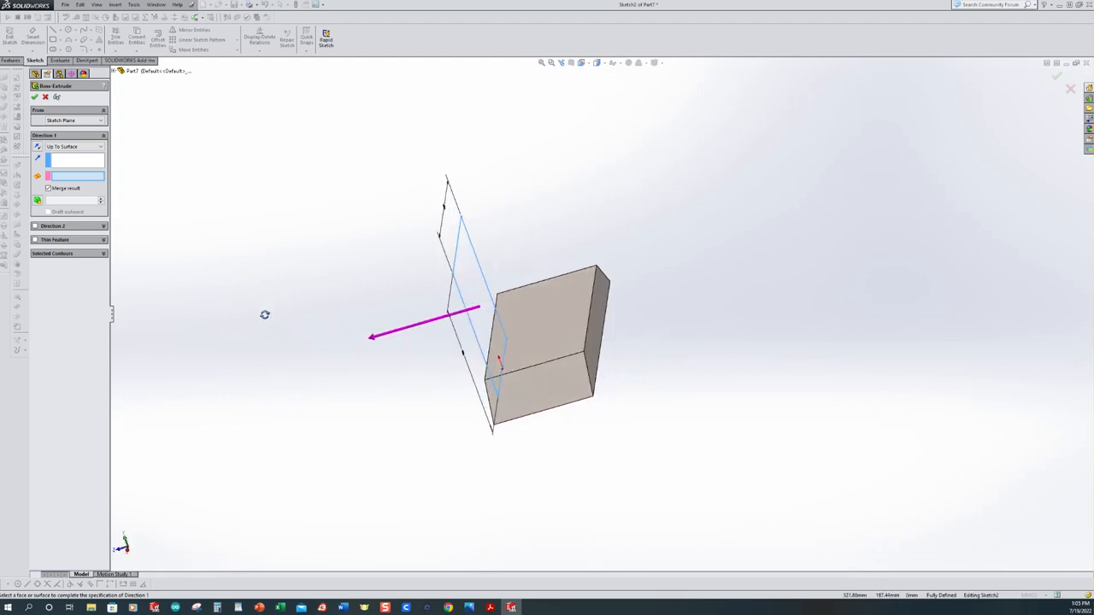
{"action": "left_click", "coordinate": [602, 323]}
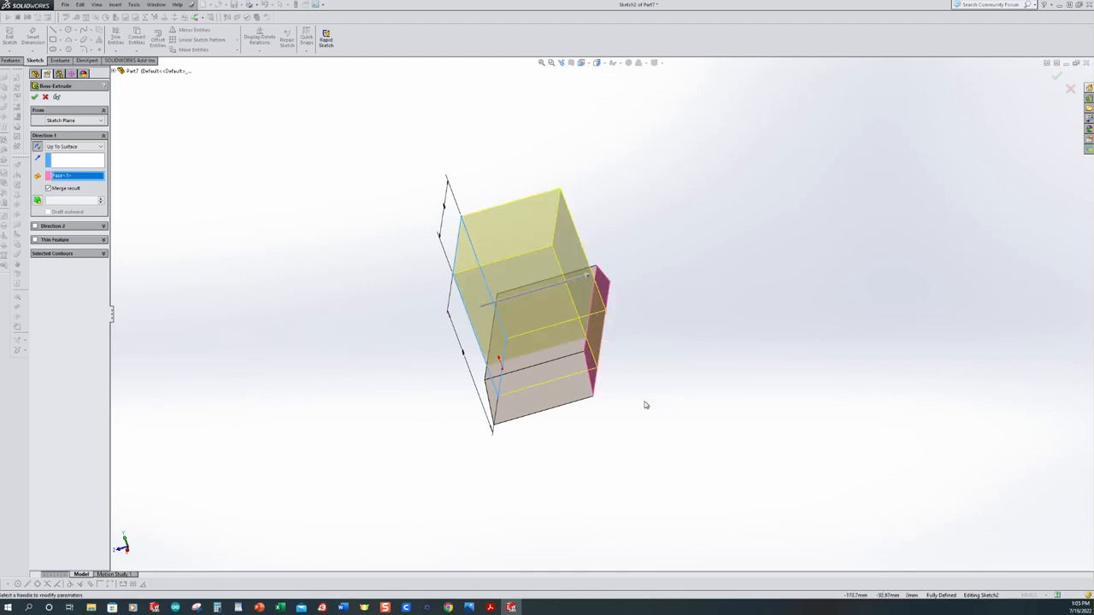
{"action": "middle_click_drag", "start_coordinate": [645, 405], "coordinate": [711, 337]}
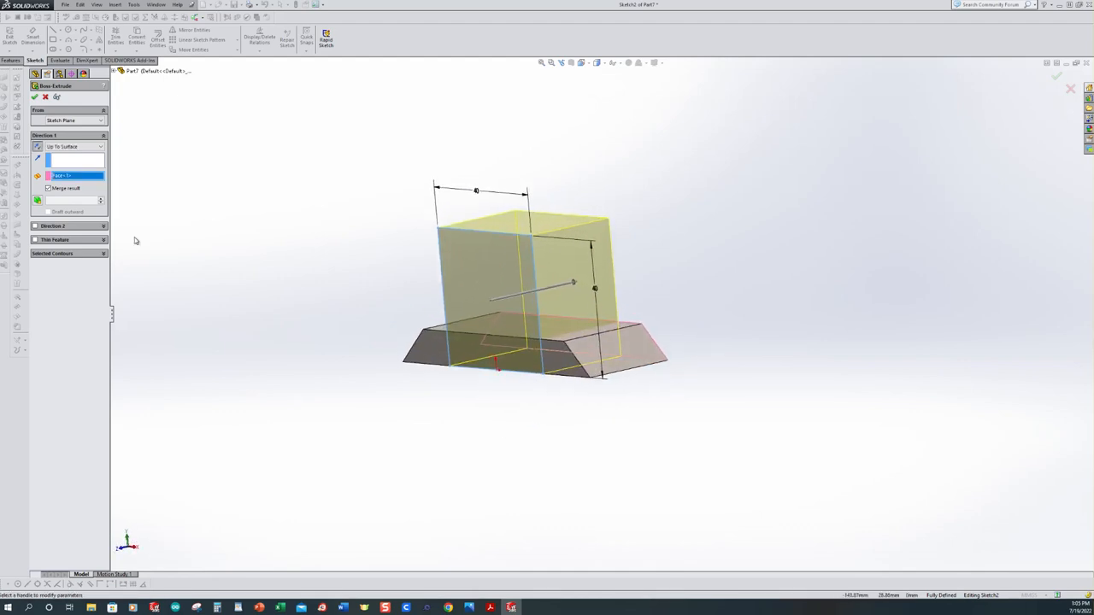
{"action": "middle_click_drag", "start_coordinate": [262, 217], "coordinate": [281, 251]}
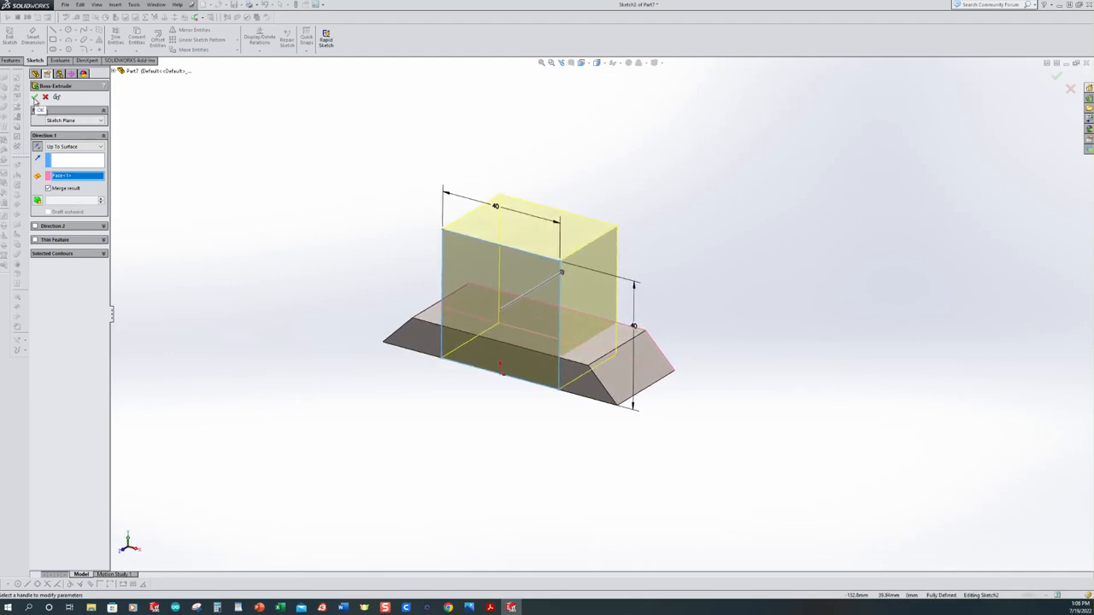
{"action": "key", "text": "Return"}
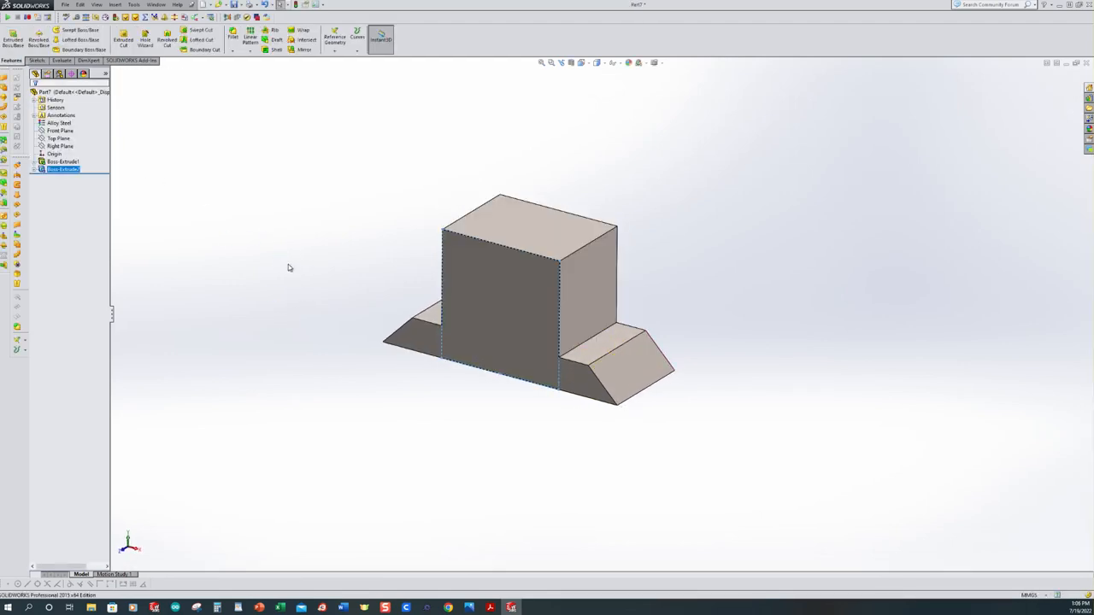
Step: Check the views in the PDF drawing, and start an extruded boss sketch on the block's front face in SOLIDWORKS
{"action": "left_click", "coordinate": [491, 607]}
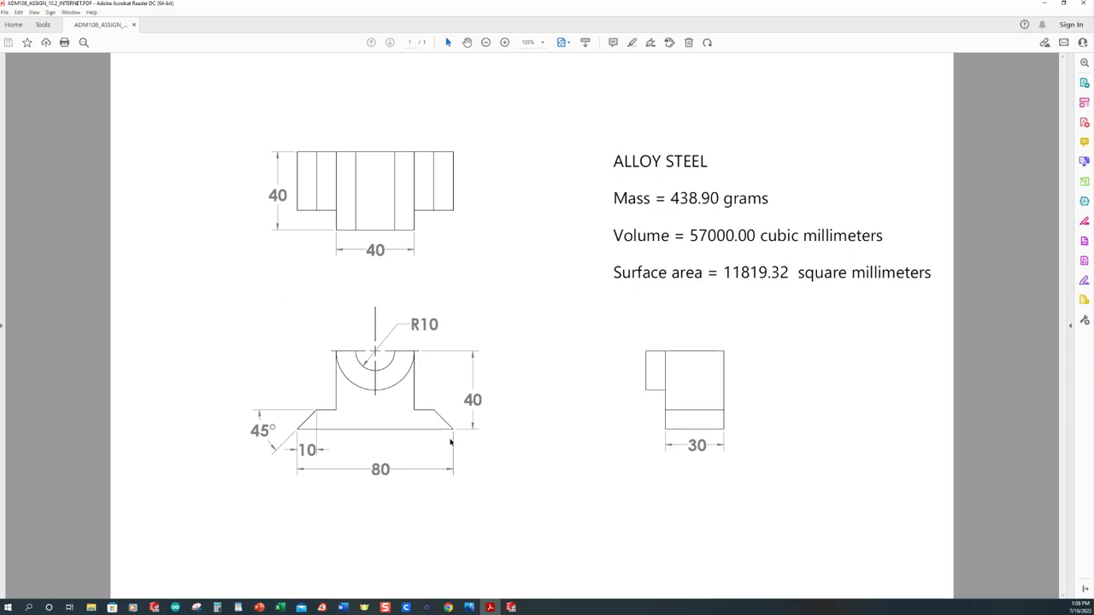
{"action": "left_click", "coordinate": [511, 607]}
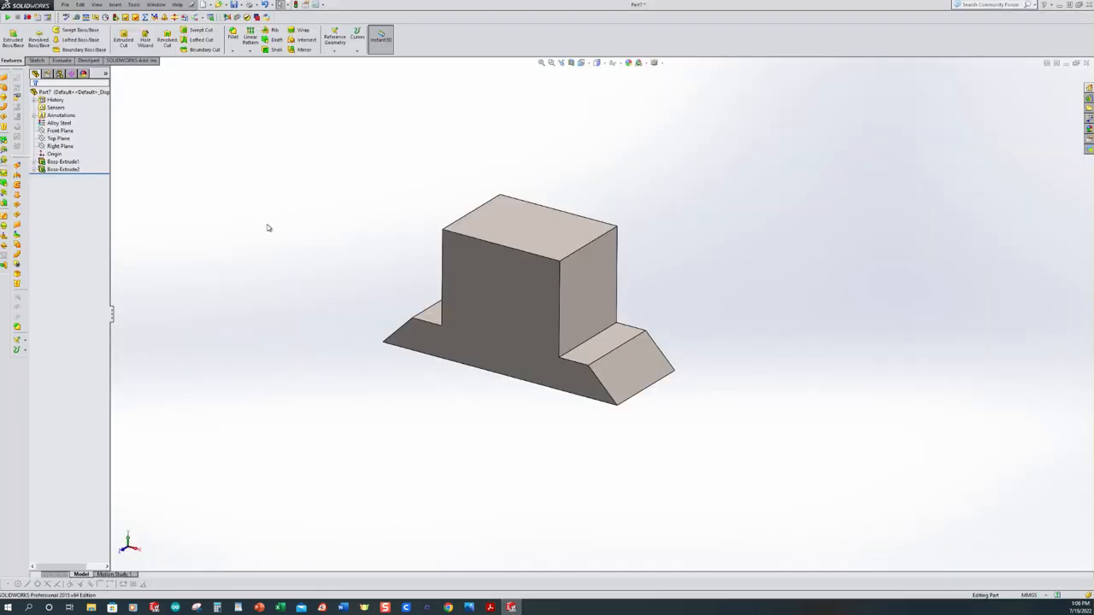
{"action": "key", "text": "ctrl+7"}
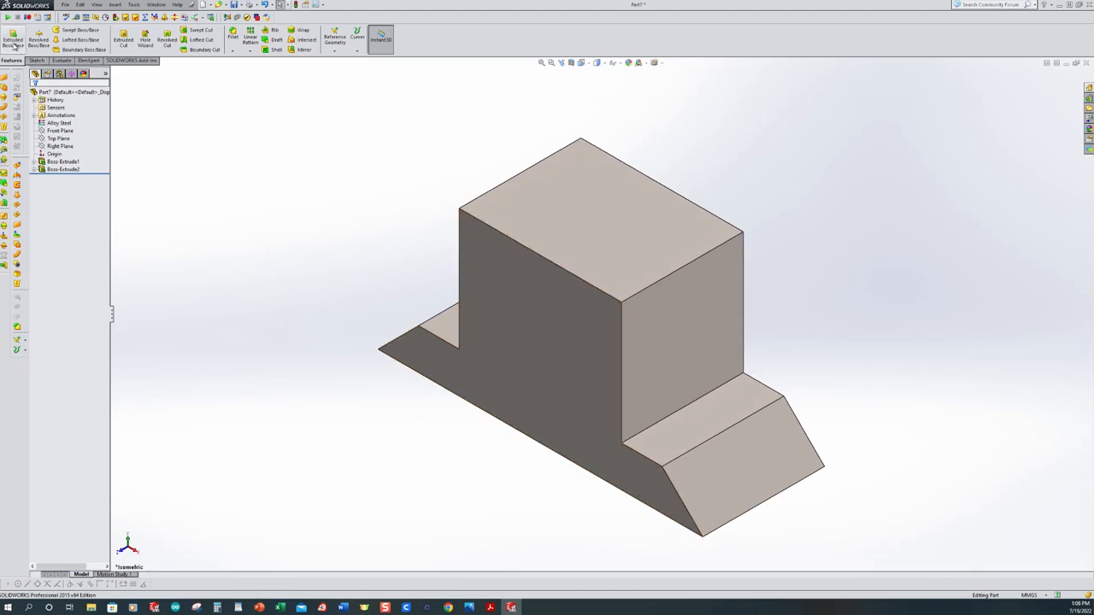
{"action": "left_click", "coordinate": [14, 41]}
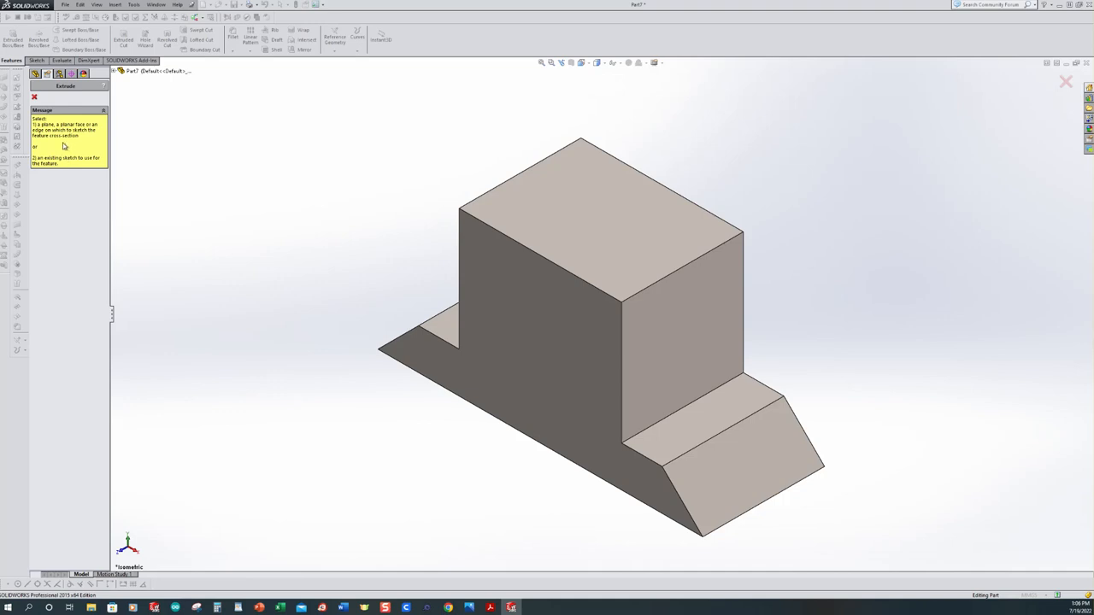
{"action": "scroll", "coordinate": [156, 169], "scroll_direction": "up", "scroll_amount": 1}
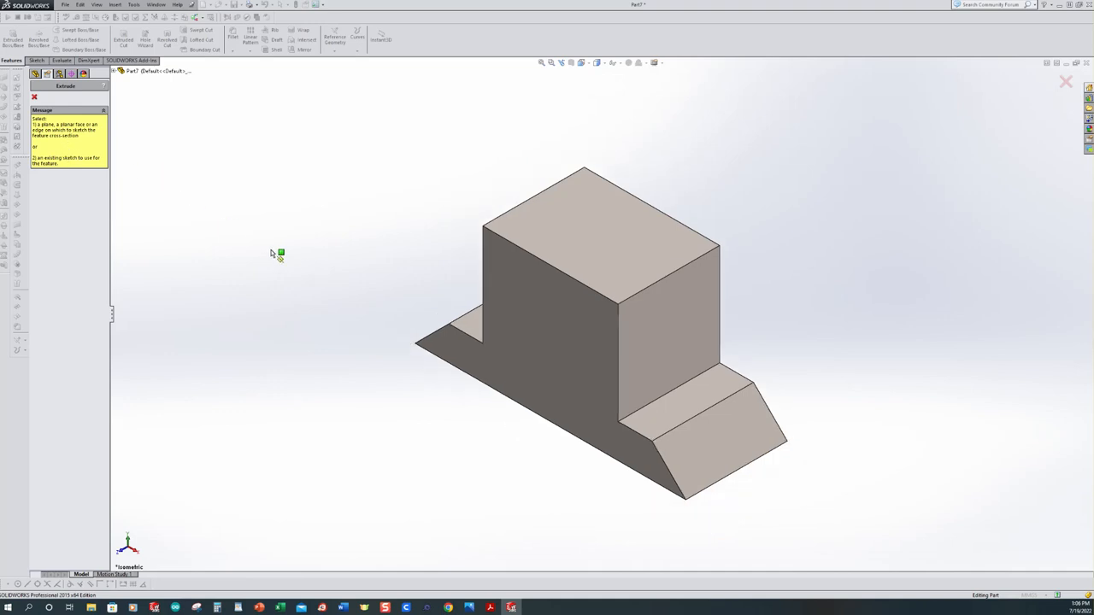
{"action": "left_click", "coordinate": [545, 291]}
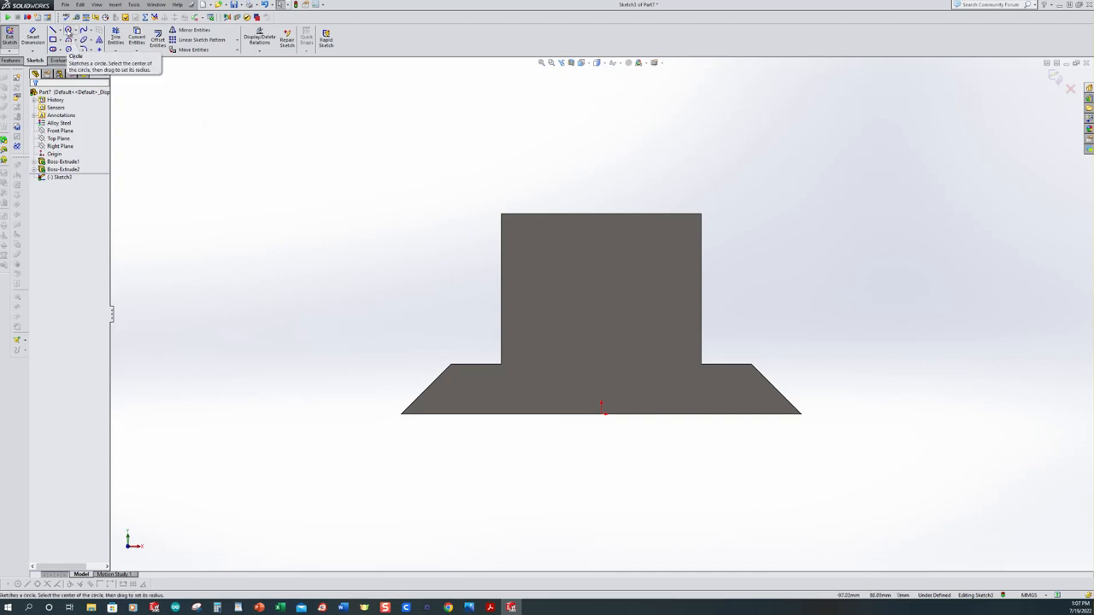
Step: Sketch a circle of 20 mm radius centred on the midpoint of the upright block's top edge and reaching its upper corner
{"action": "left_click", "coordinate": [69, 31]}
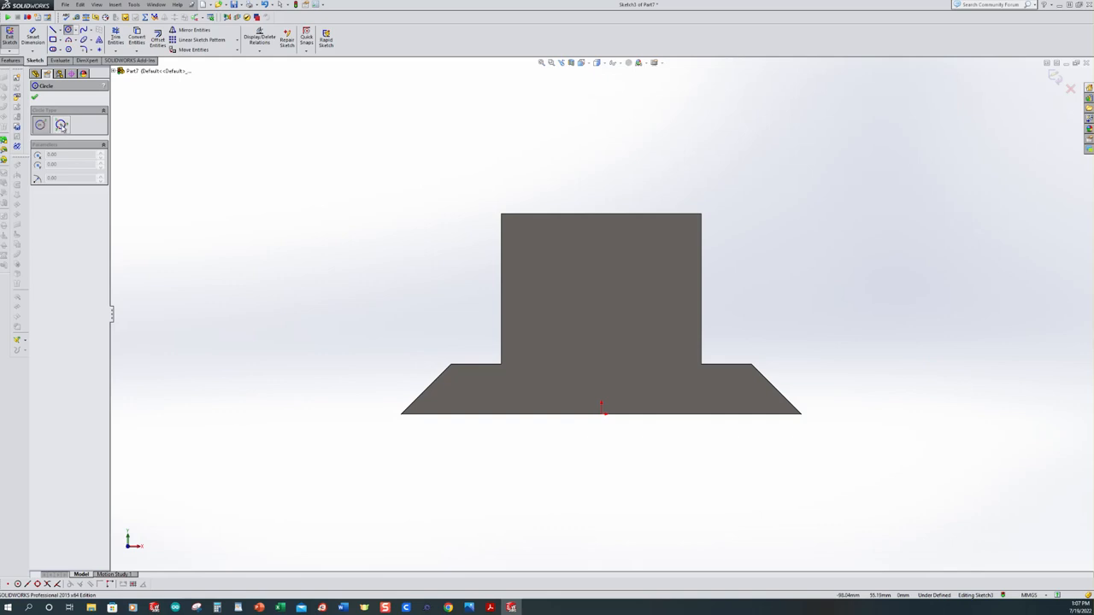
{"action": "left_click", "coordinate": [602, 214]}
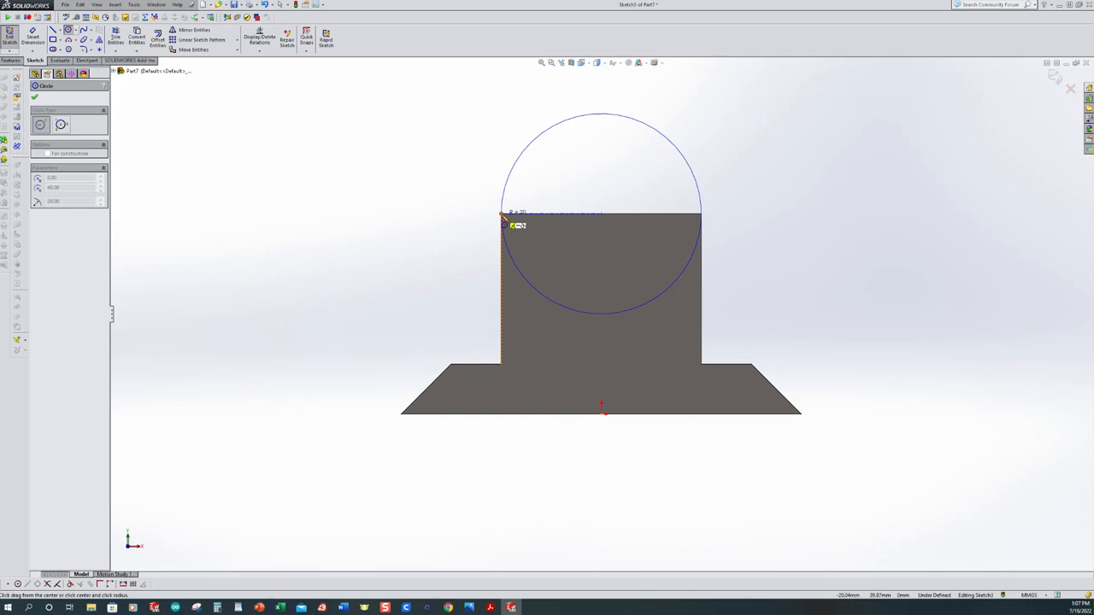
{"action": "left_click", "coordinate": [502, 215]}
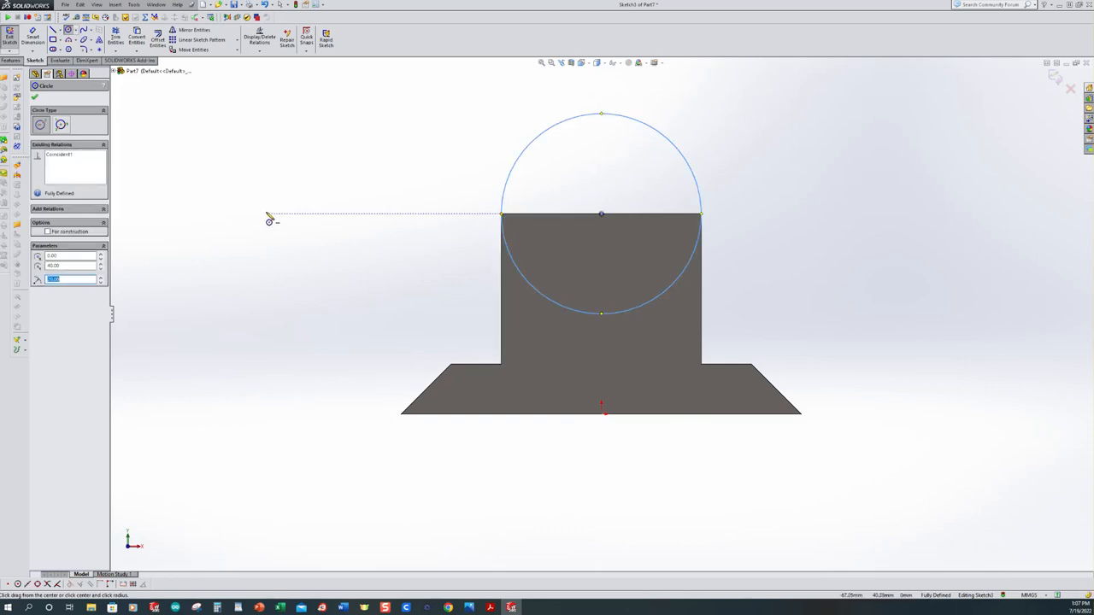
{"action": "key", "text": "Escape"}
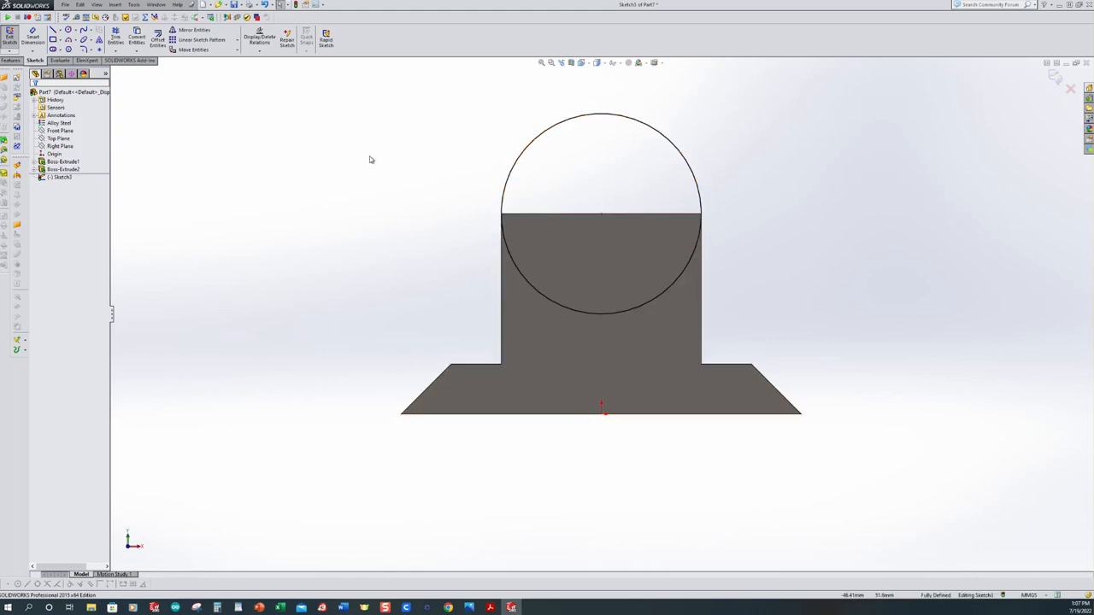
Step: Dimension the circle's diameter and add it as a driven dimension
{"action": "left_click", "coordinate": [35, 39]}
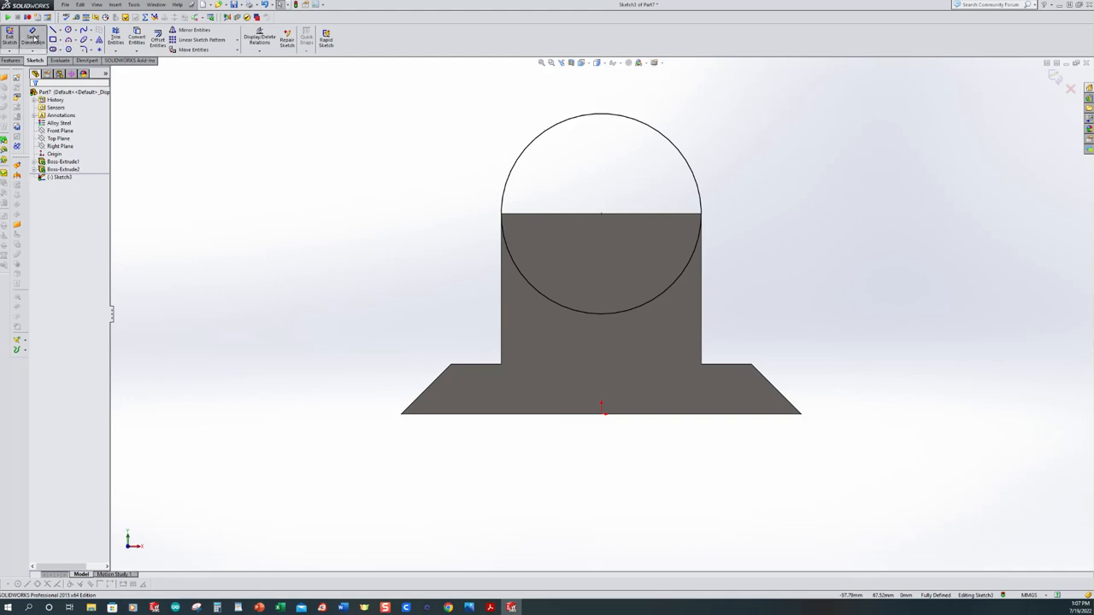
{"action": "left_click", "coordinate": [505, 176]}
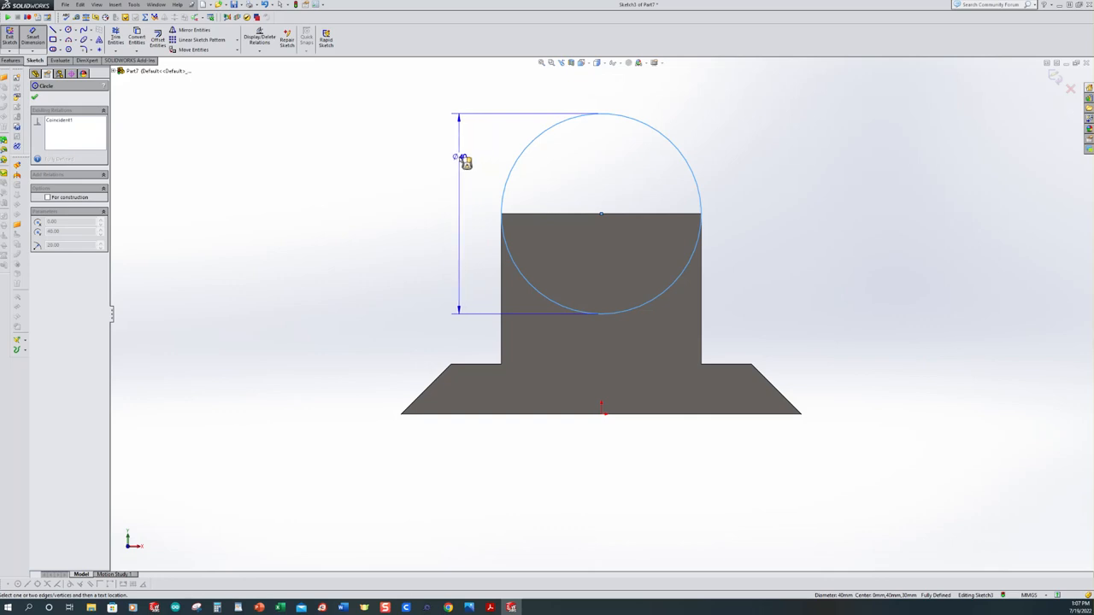
{"action": "left_click", "coordinate": [461, 159]}
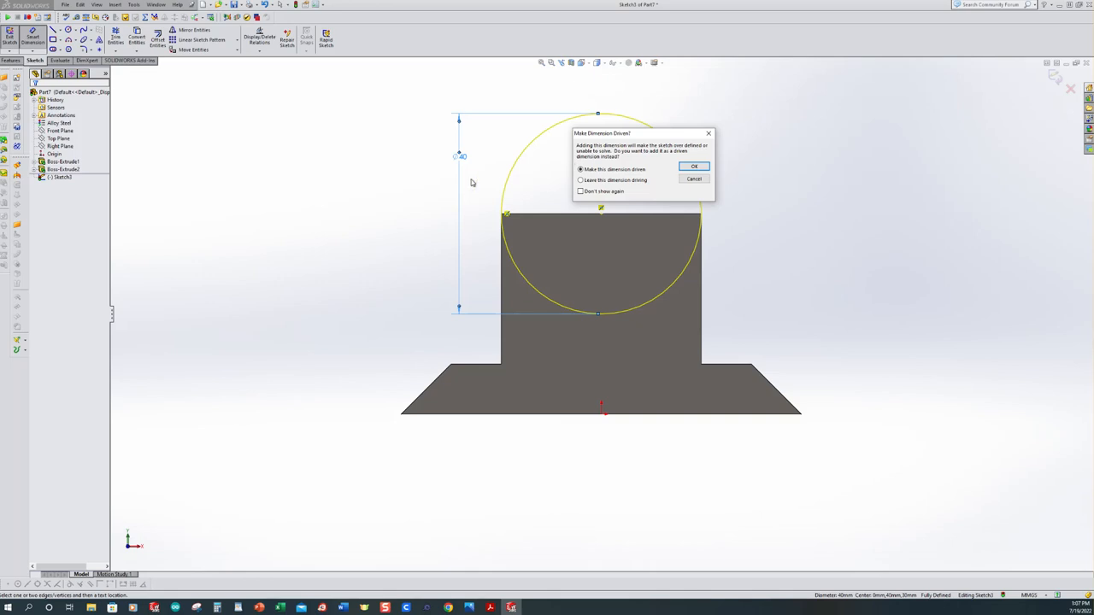
{"action": "left_click", "coordinate": [694, 167]}
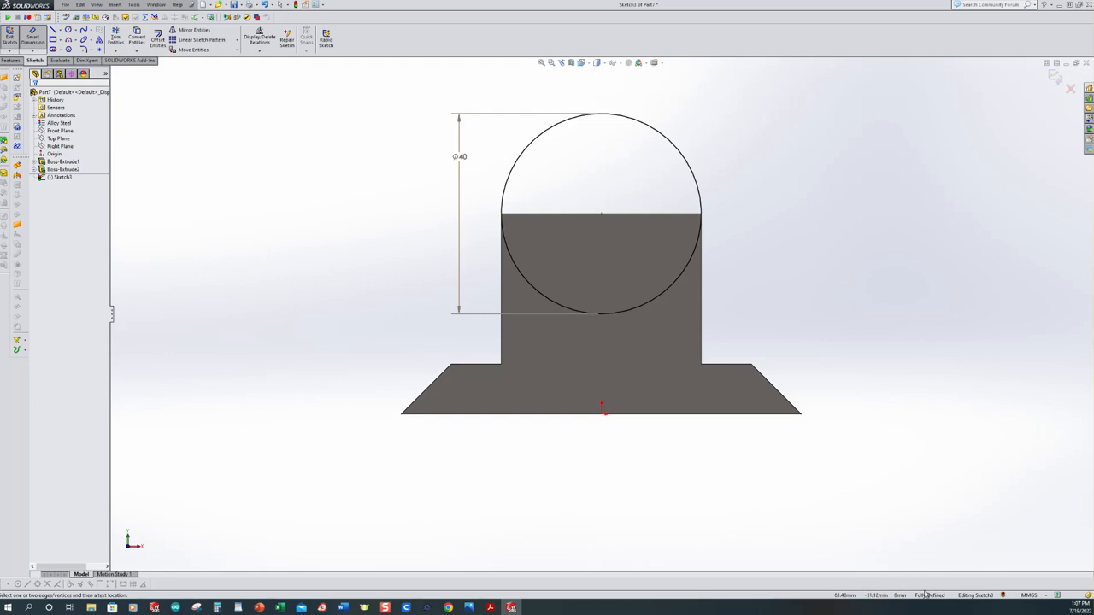
Step: Exit the circle sketch and set the boss extrusion's Direction 1 to a blind depth of 10 mm
{"action": "middle_click_drag", "start_coordinate": [765, 206], "coordinate": [695, 265]}
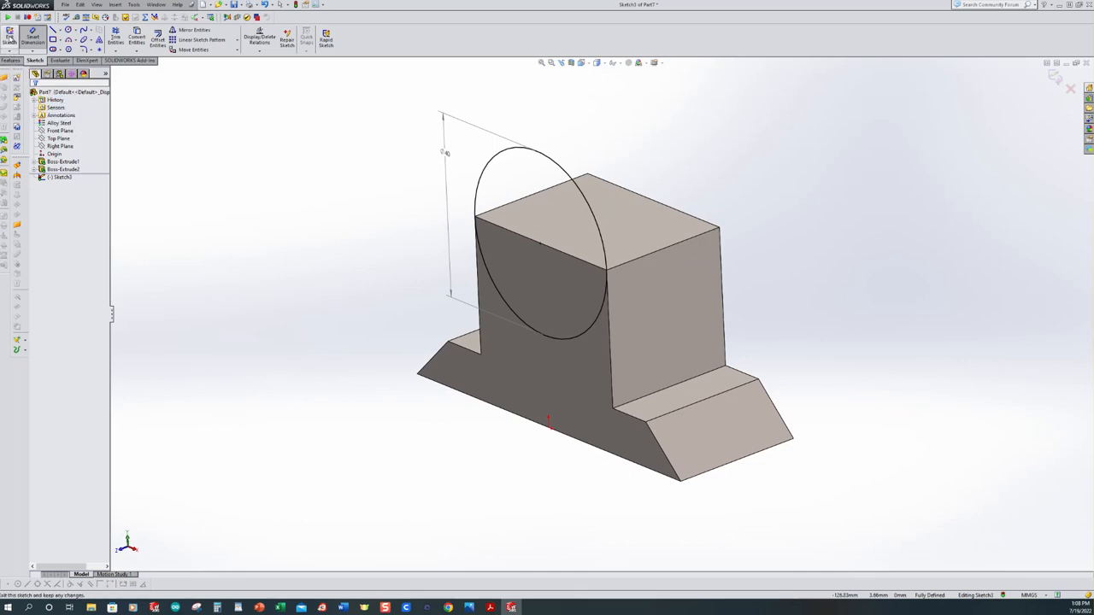
{"action": "left_click", "coordinate": [10, 39]}
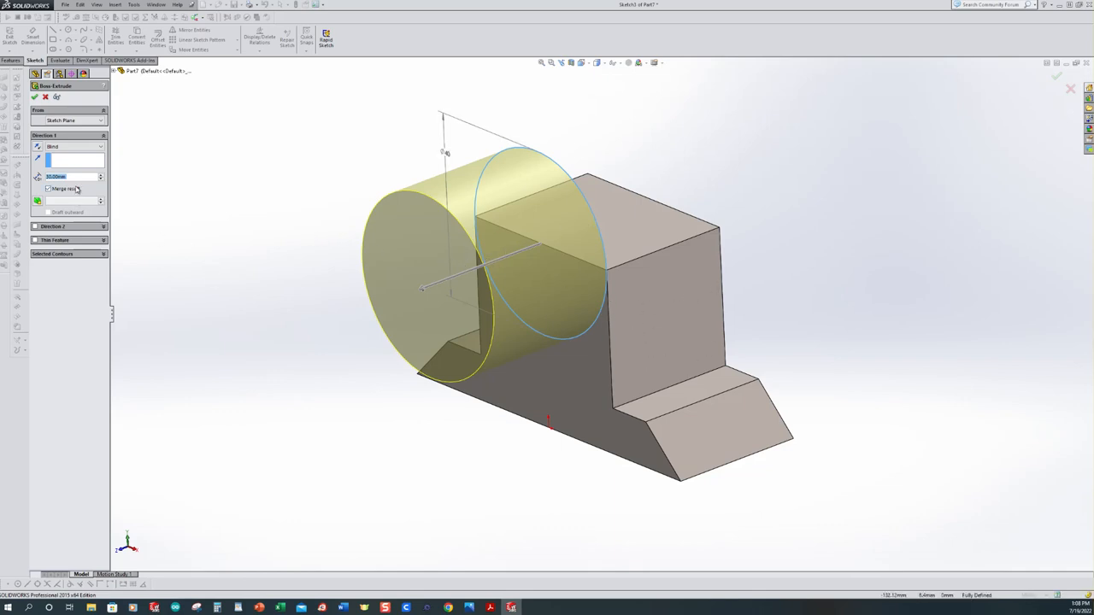
{"action": "type", "text": "10mm"}
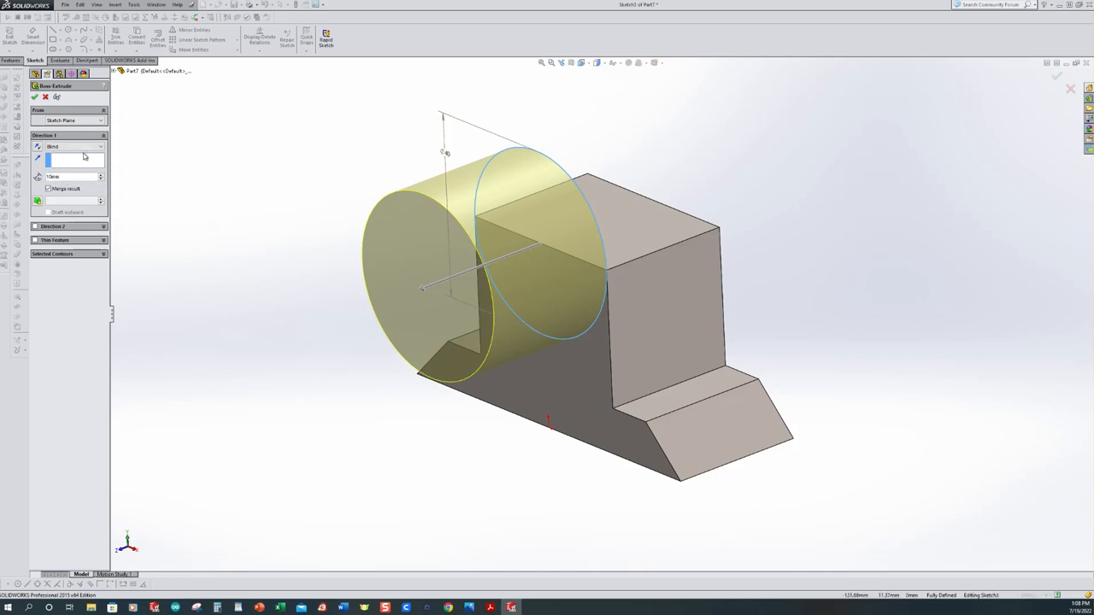
Step: Add Direction 2 to the extrusion as Up To Surface, ending at the block's rear face, and accept the merged boss
{"action": "left_click", "coordinate": [35, 227]}
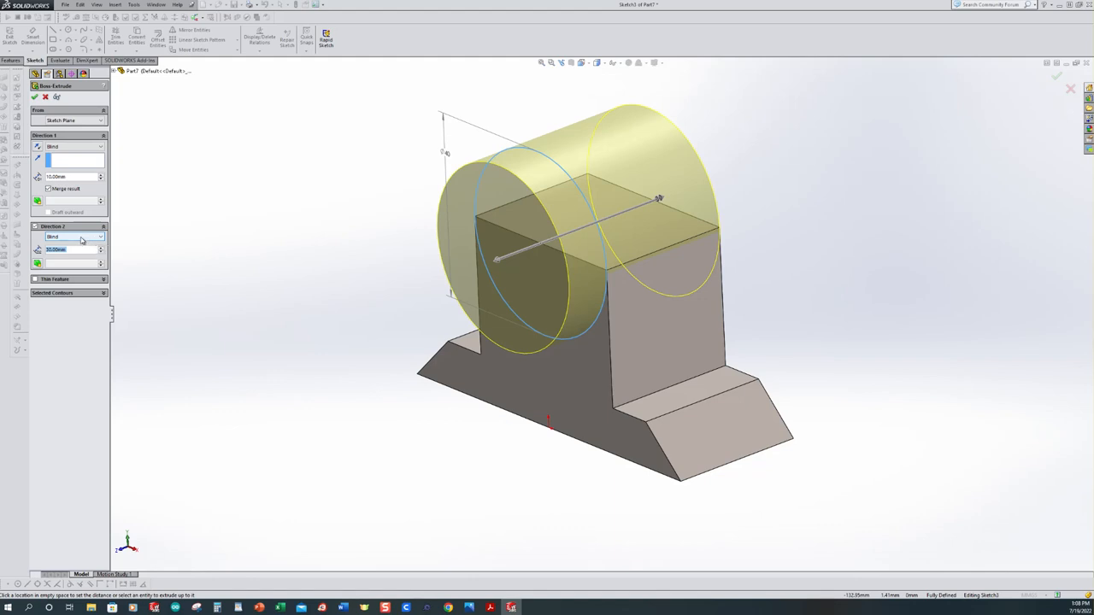
{"action": "left_click", "coordinate": [82, 240]}
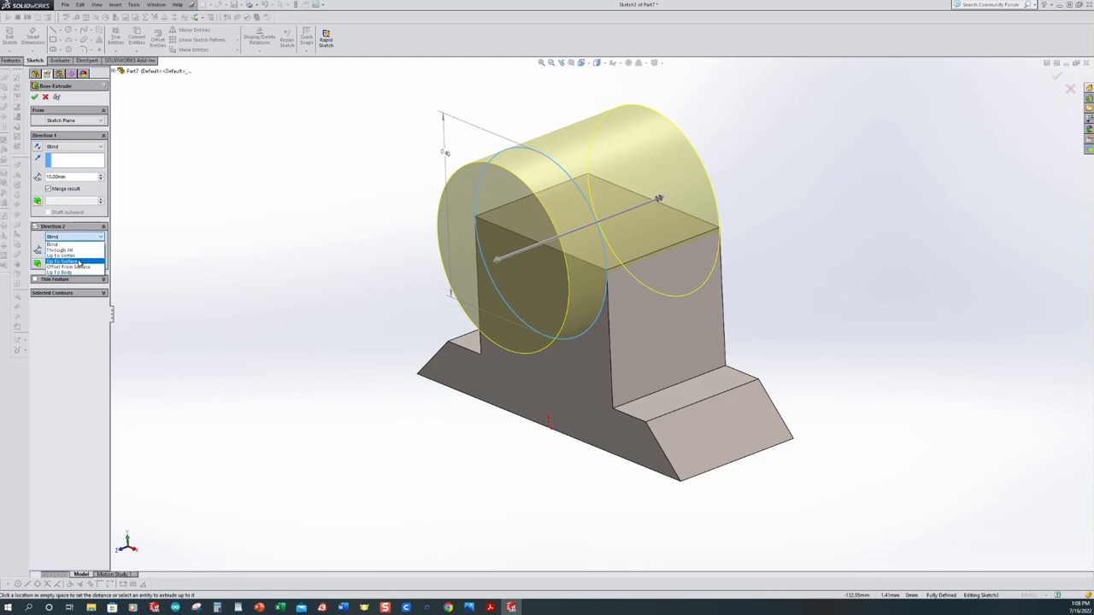
{"action": "left_click", "coordinate": [75, 255]}
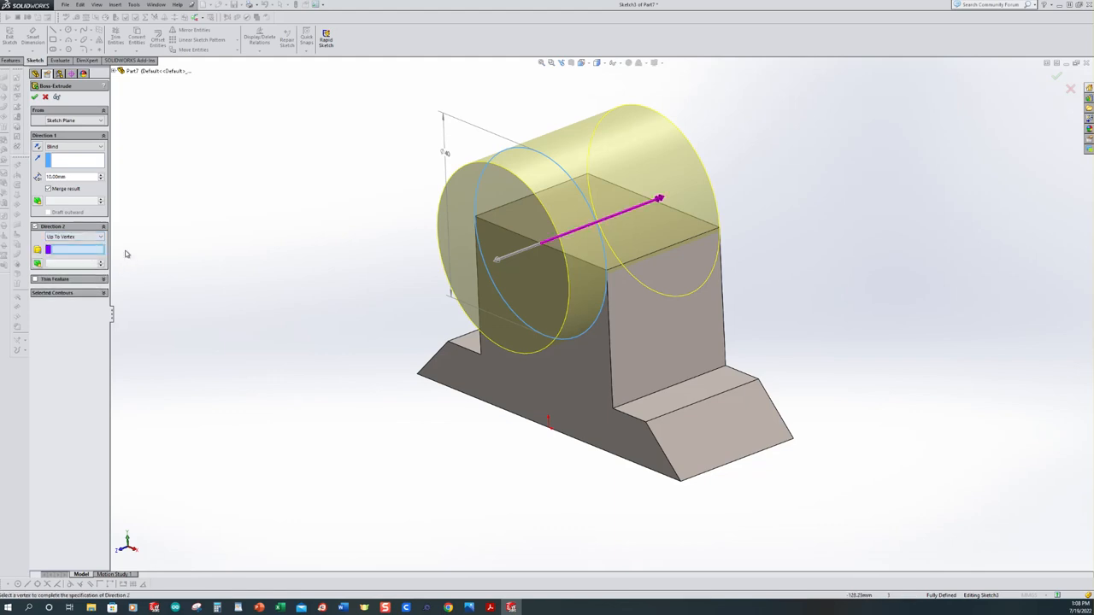
{"action": "left_click", "coordinate": [82, 237]}
{"action": "left_click", "coordinate": [75, 262]}
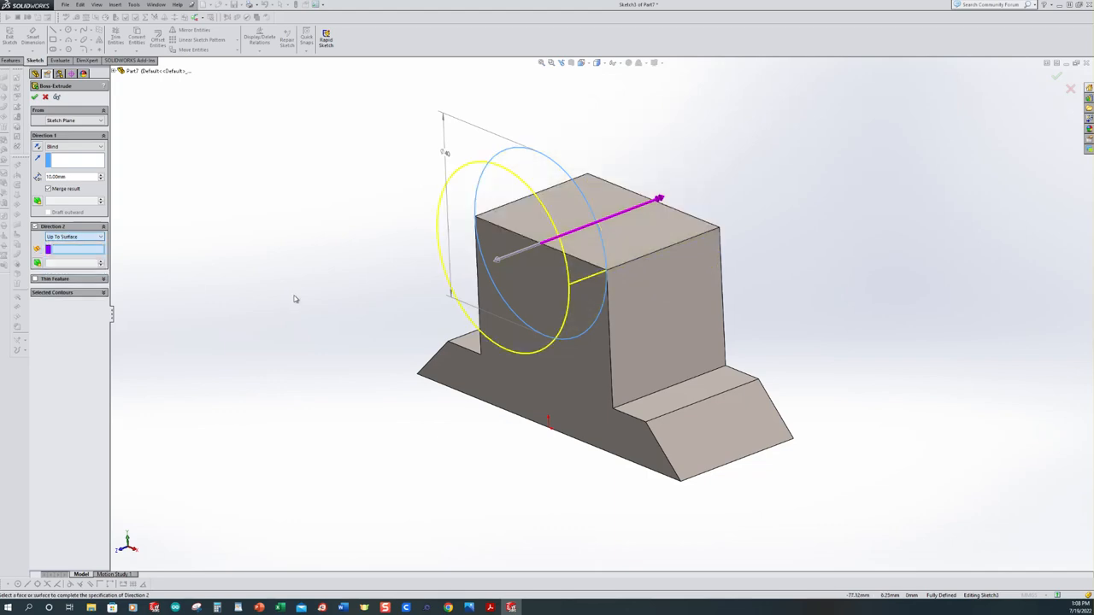
{"action": "middle_click_drag", "start_coordinate": [342, 232], "coordinate": [311, 264]}
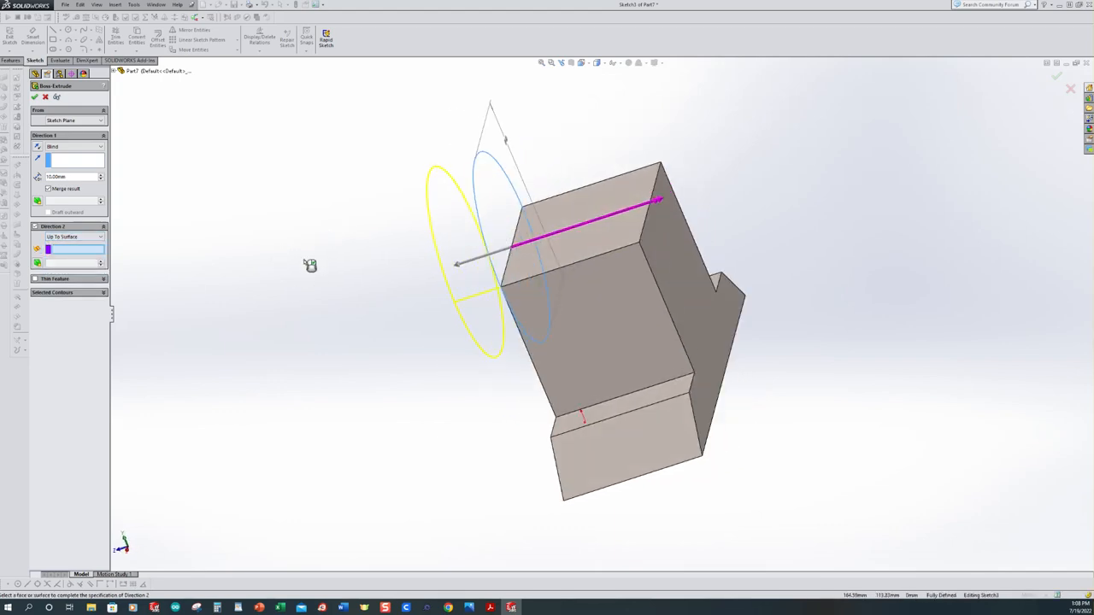
{"action": "left_click", "coordinate": [663, 237]}
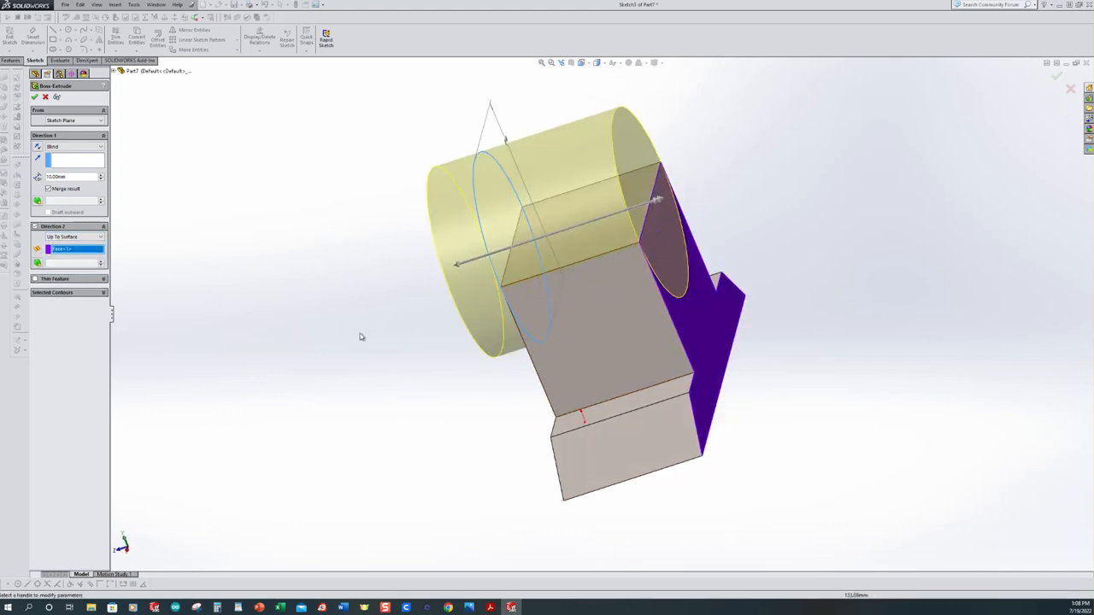
{"action": "middle_click_drag", "start_coordinate": [307, 330], "coordinate": [357, 288]}
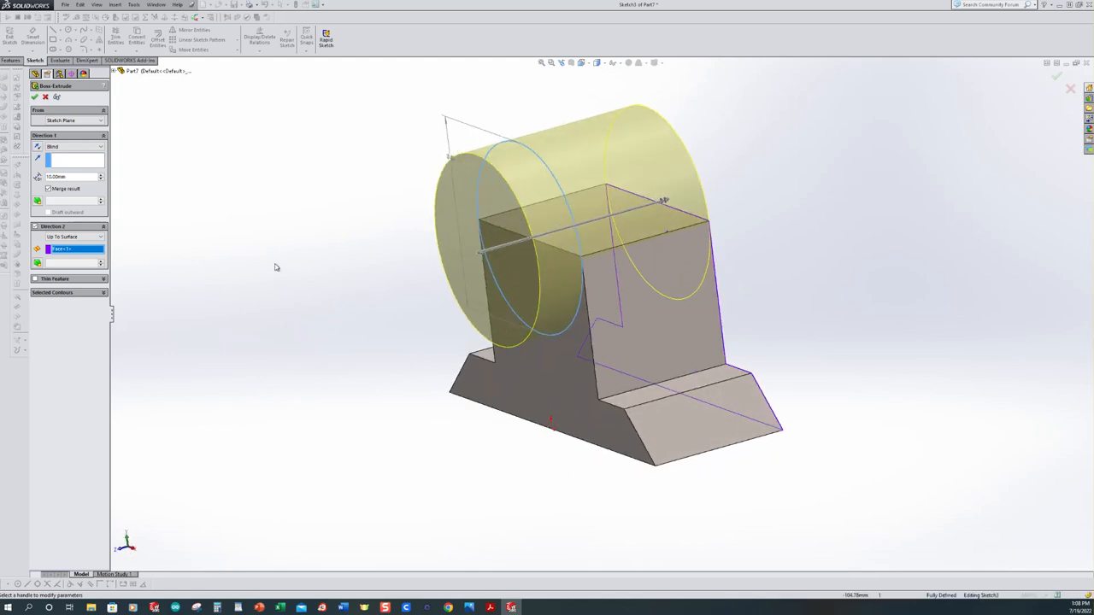
{"action": "left_click", "coordinate": [35, 98]}
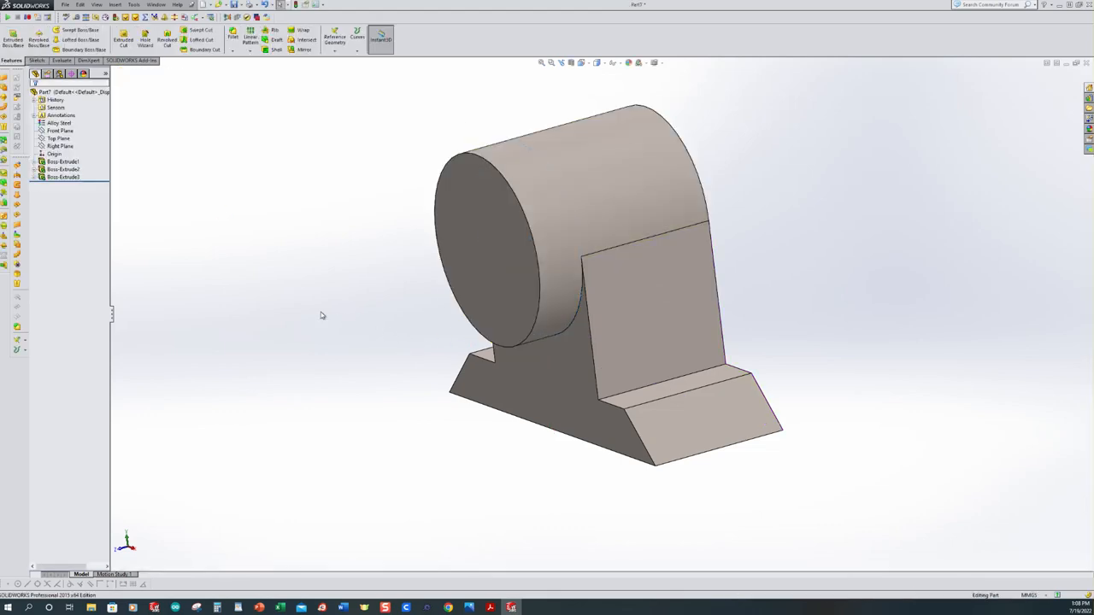
Step: Check the inner radius in the PDF drawing, and start an extruded cut sketch on the cylinder's front face in SOLIDWORKS
{"action": "middle_click_drag", "start_coordinate": [321, 312], "coordinate": [362, 299]}
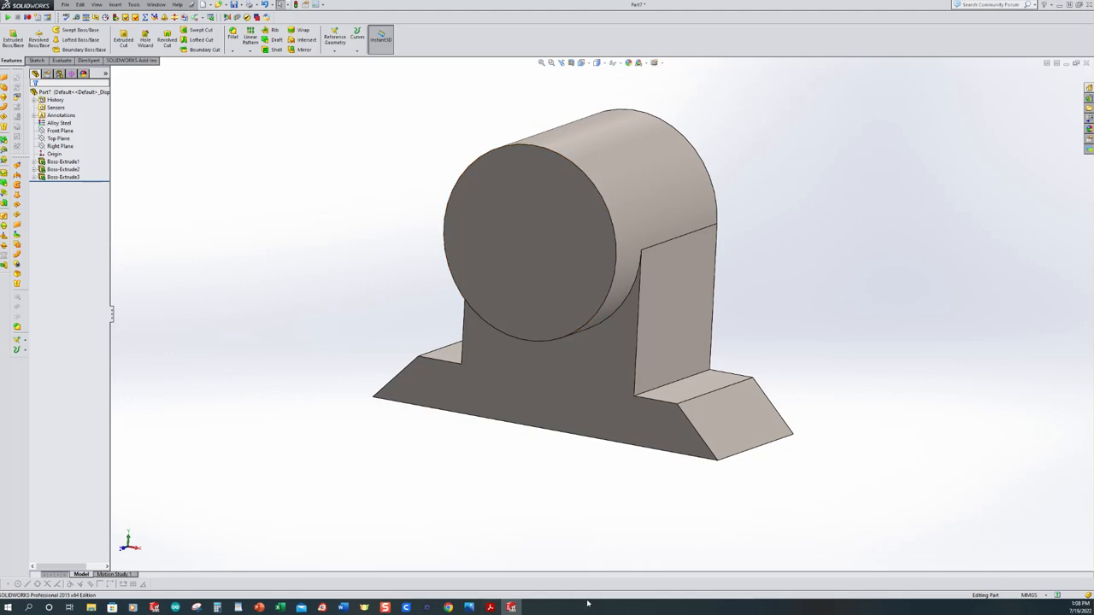
{"action": "left_click", "coordinate": [489, 607]}
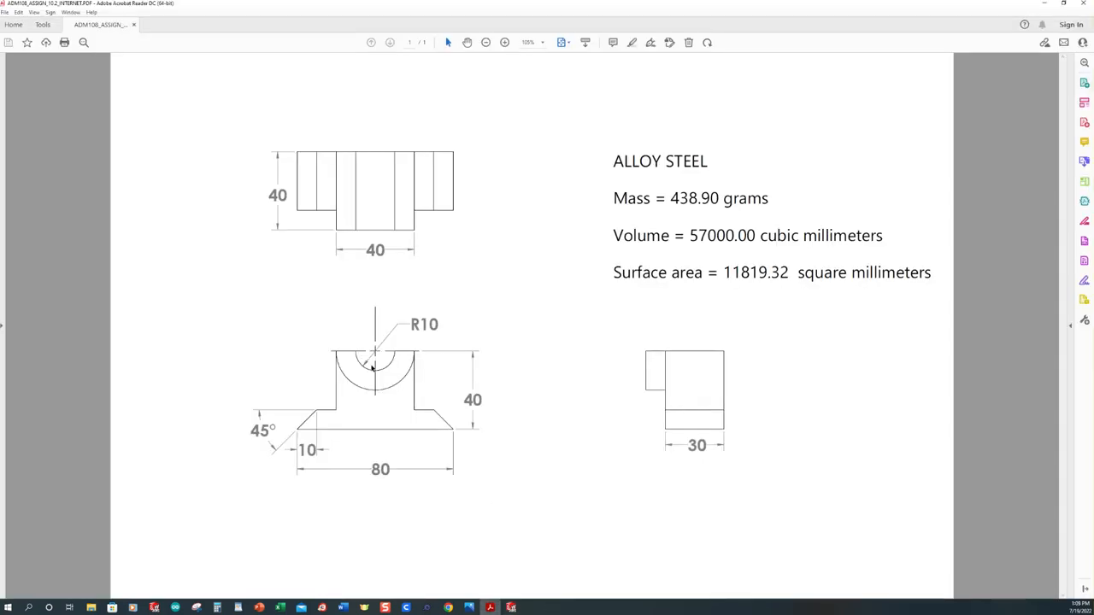
{"action": "left_click", "coordinate": [512, 607]}
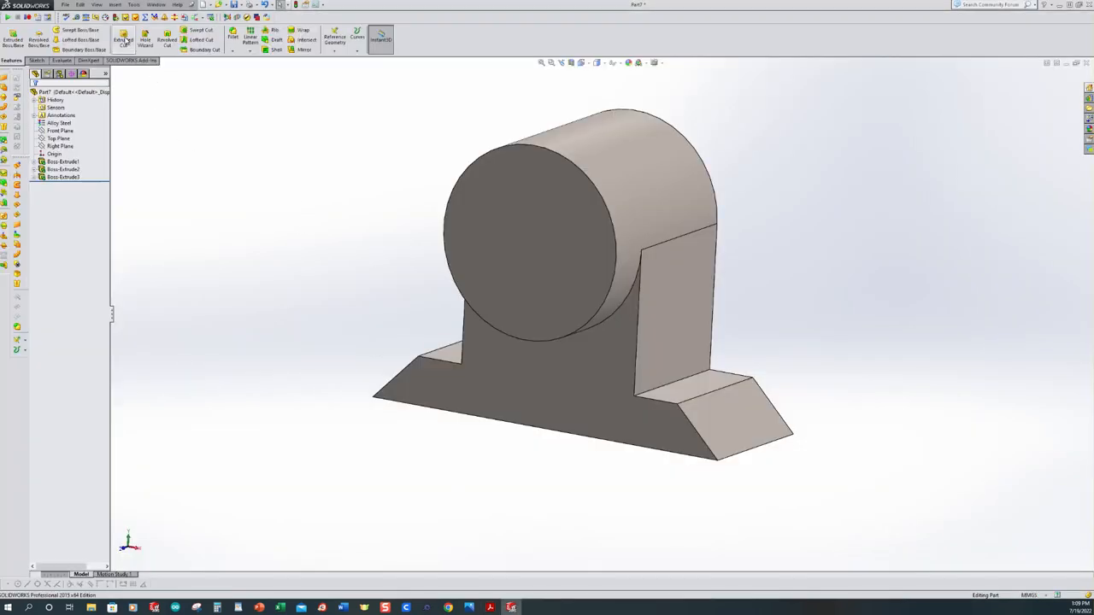
{"action": "left_click", "coordinate": [123, 39]}
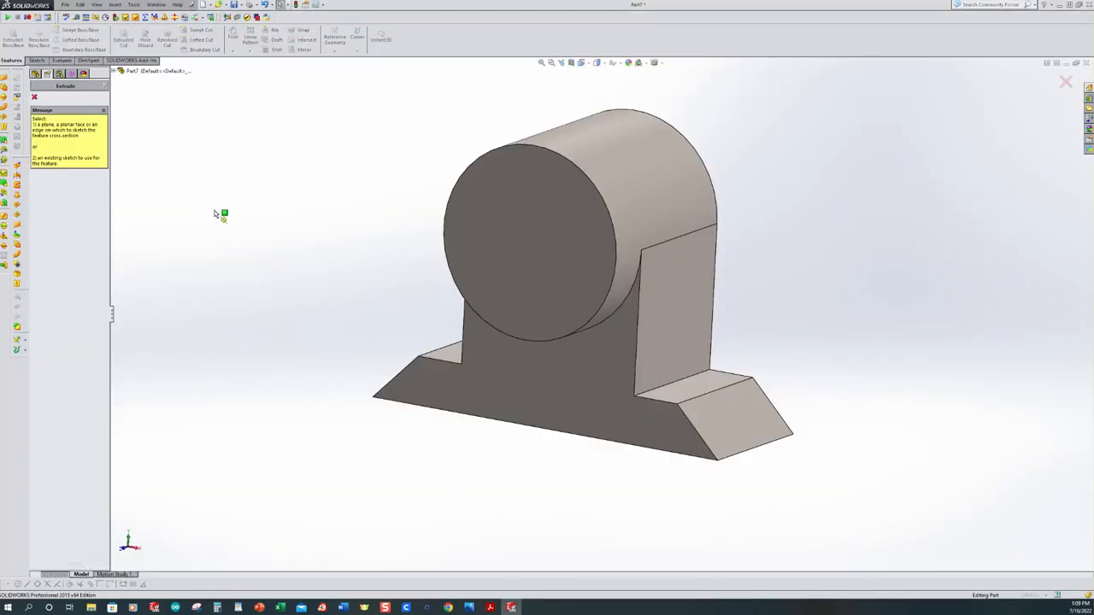
{"action": "left_click", "coordinate": [494, 199]}
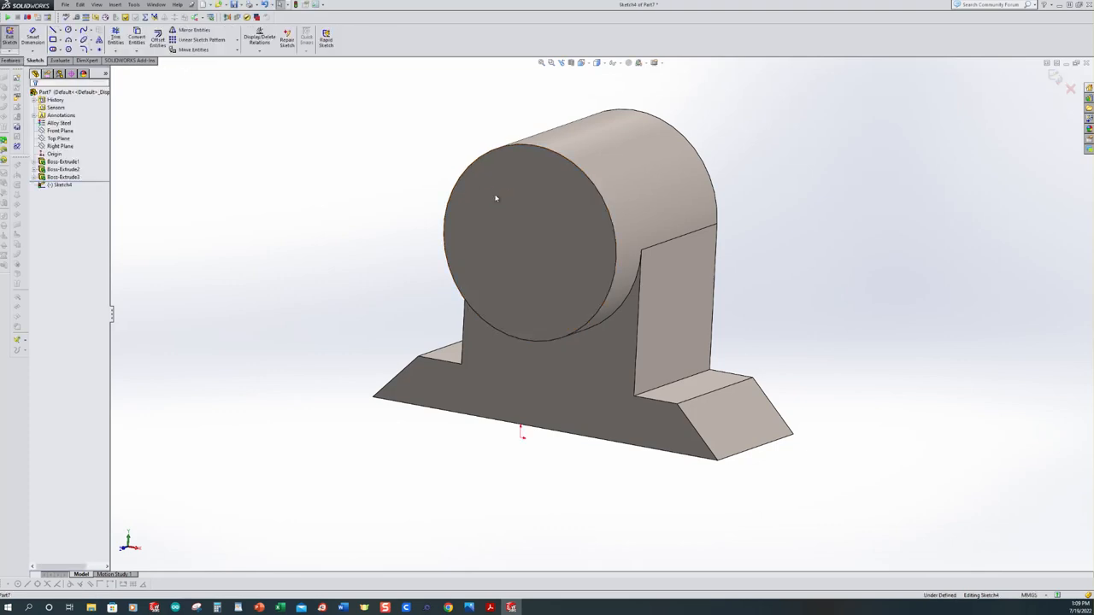
Step: Sketch a circle about 18 mm in diameter, concentric with the cylinder's front face
{"action": "key", "text": "ctrl+8"}
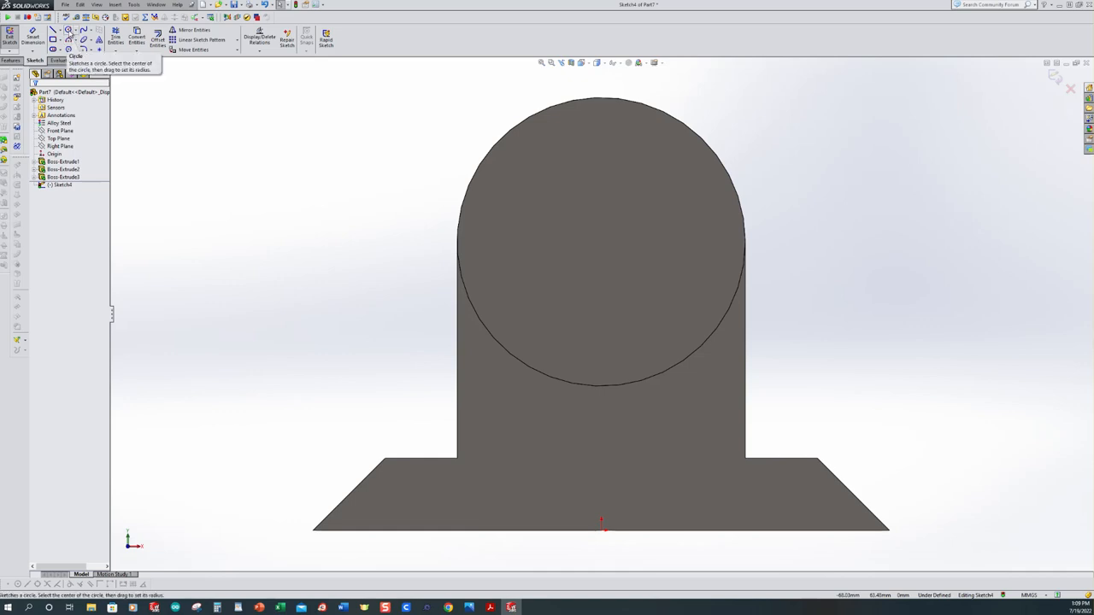
{"action": "left_click", "coordinate": [68, 29]}
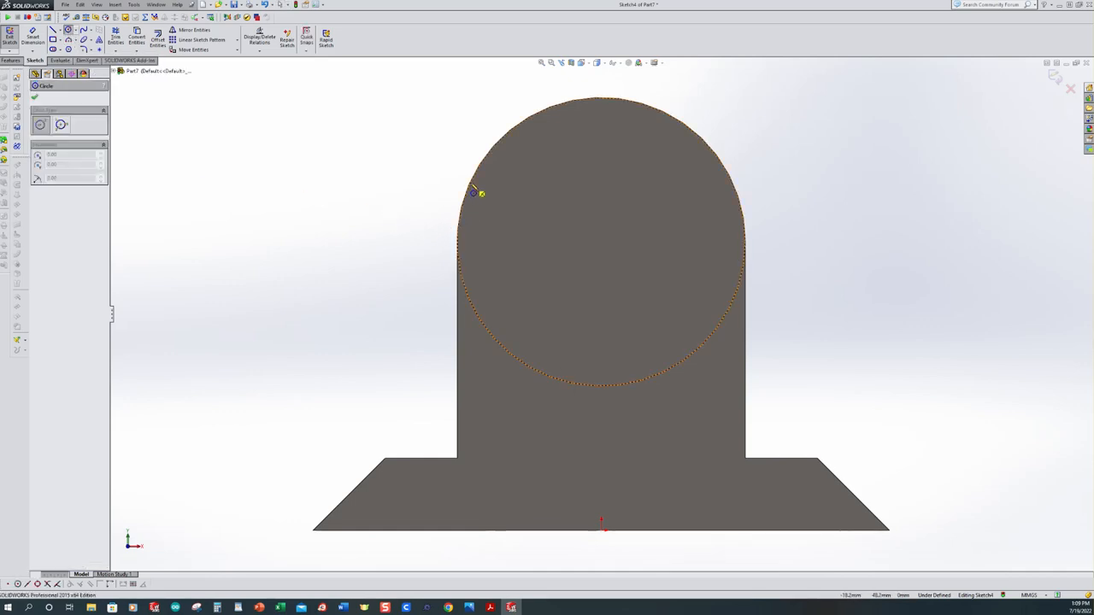
{"action": "mouse_move", "coordinate": [474, 185]}
{"action": "left_click", "coordinate": [601, 242]}
{"action": "left_click", "coordinate": [555, 197]}
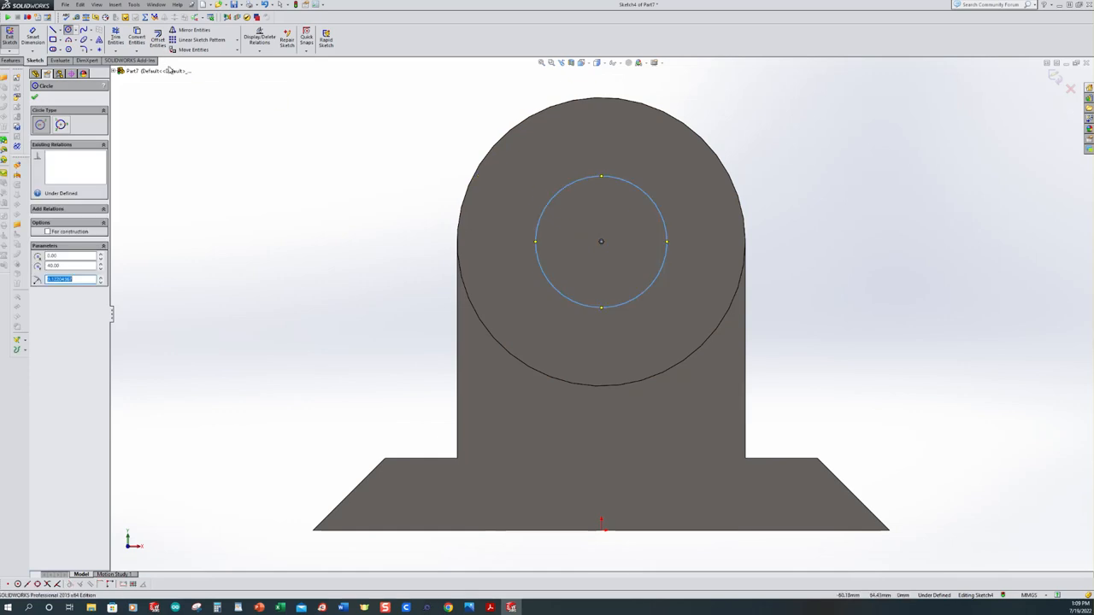
Step: Dimension the inner circle, rechecking its radius in the PDF drawing, and set its diameter to 20 mm
{"action": "left_click", "coordinate": [33, 36]}
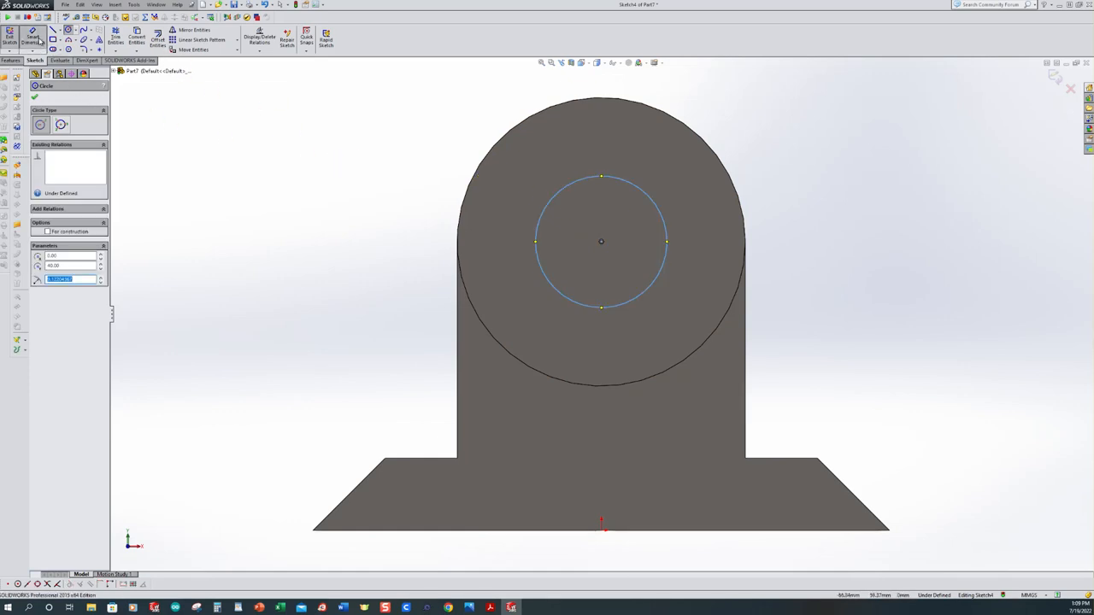
{"action": "left_click", "coordinate": [557, 189]}
{"action": "left_click", "coordinate": [389, 152]}
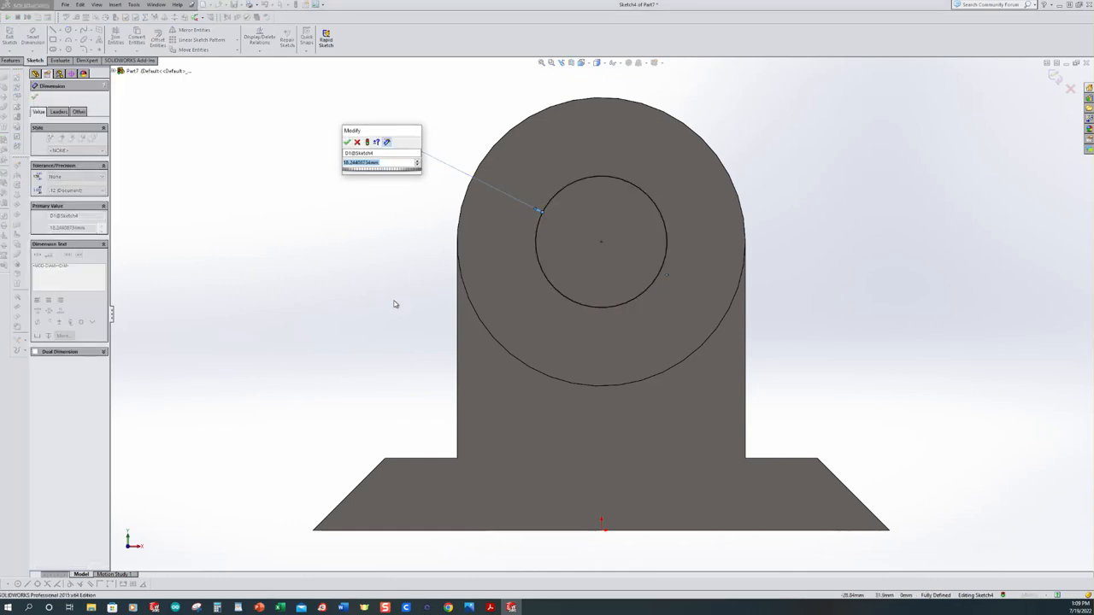
{"action": "left_click", "coordinate": [490, 608]}
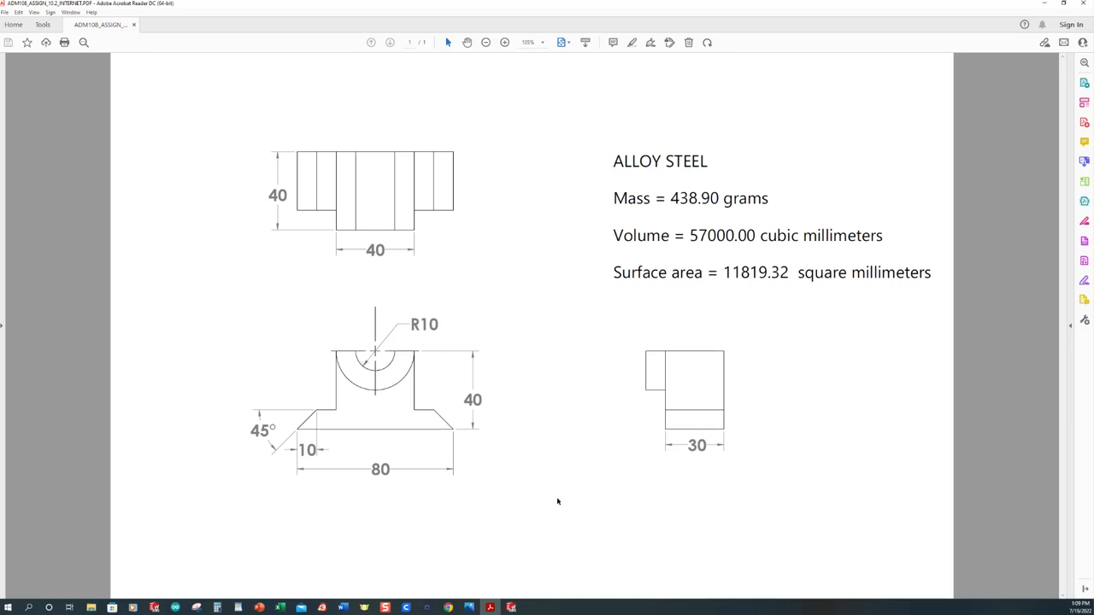
{"action": "left_click", "coordinate": [511, 608]}
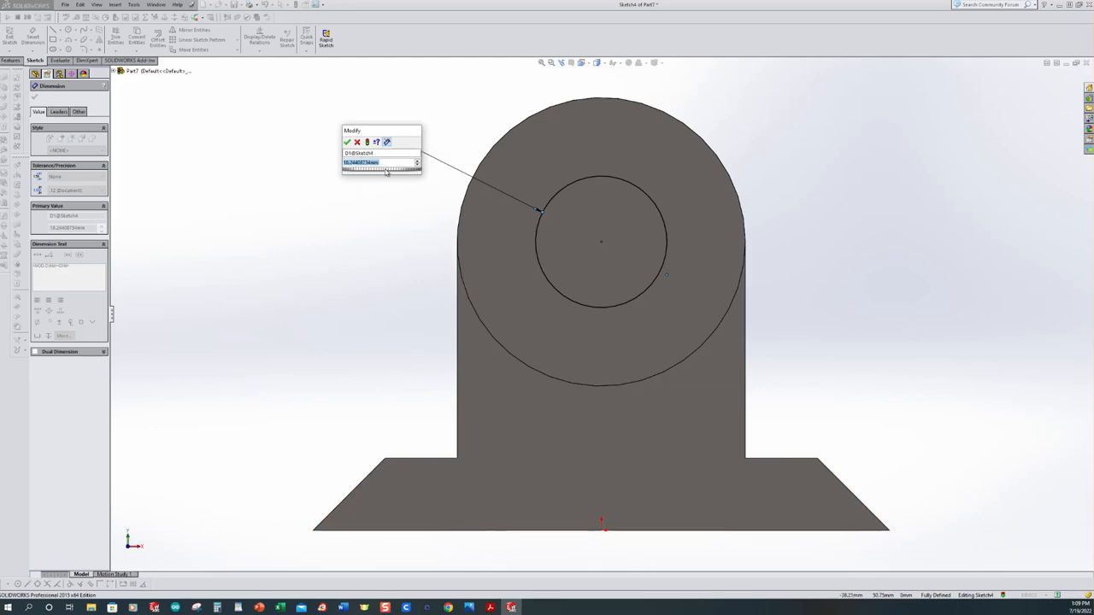
{"action": "type", "text": "20"}
{"action": "key", "text": "Return"}
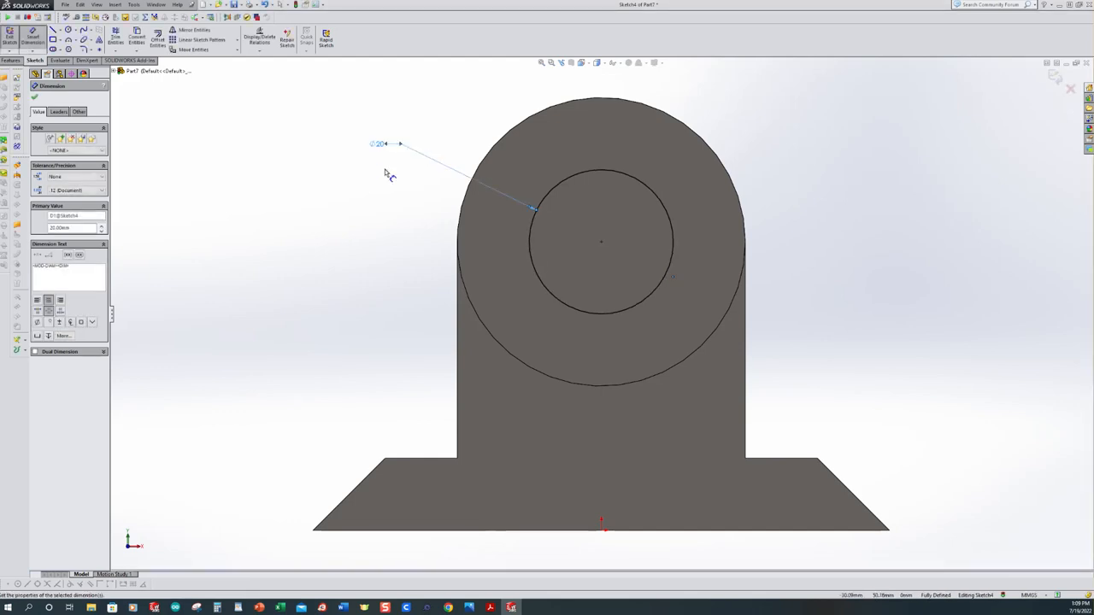
Step: Cut the 20 mm circle Through All to bore the cylinder and the block behind it
{"action": "scroll", "coordinate": [350, 193], "scroll_direction": "up", "scroll_amount": 1}
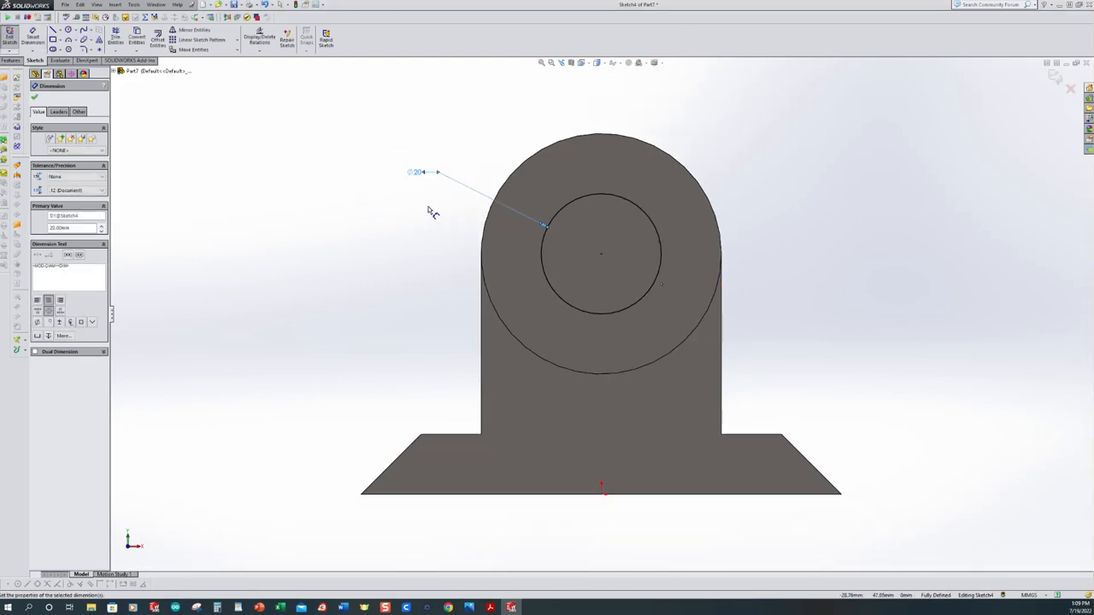
{"action": "middle_click_drag", "start_coordinate": [430, 210], "coordinate": [405, 218]}
{"action": "left_click", "coordinate": [381, 221]}
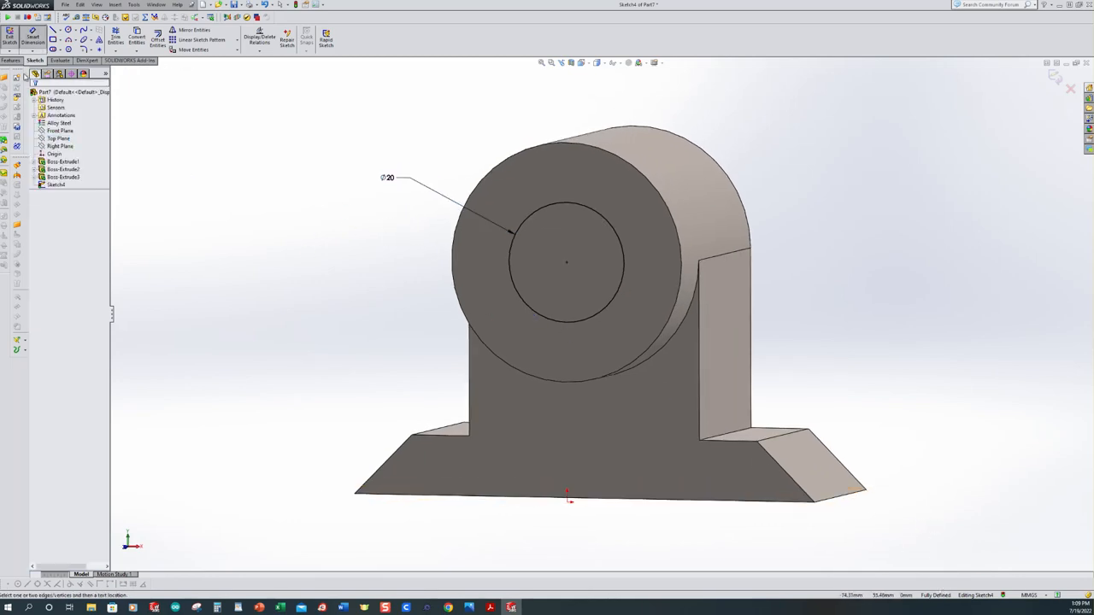
{"action": "left_click", "coordinate": [15, 38]}
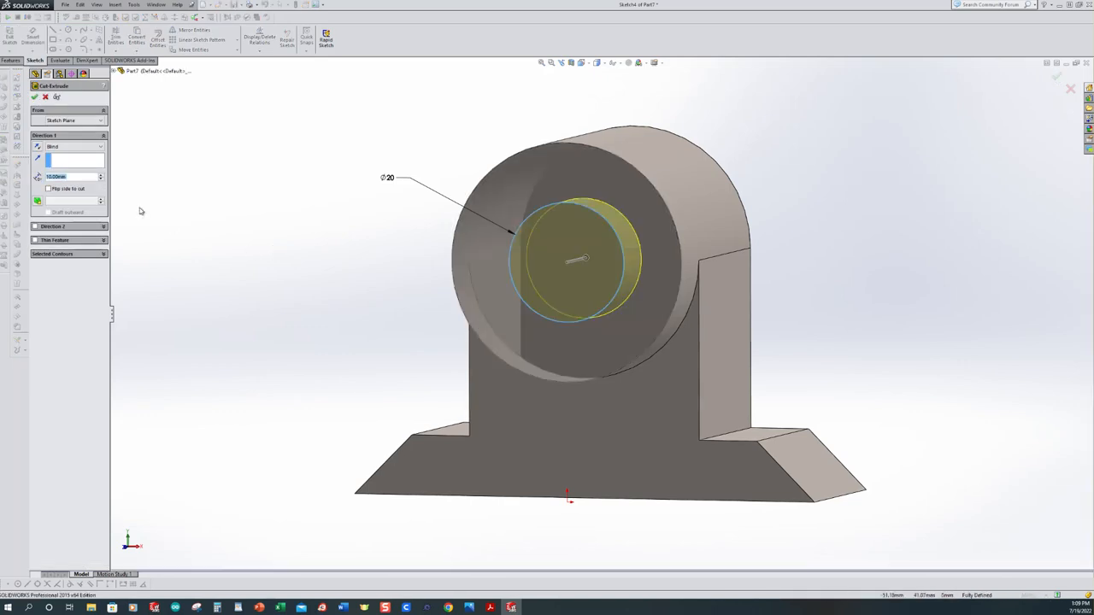
{"action": "left_click", "coordinate": [88, 151]}
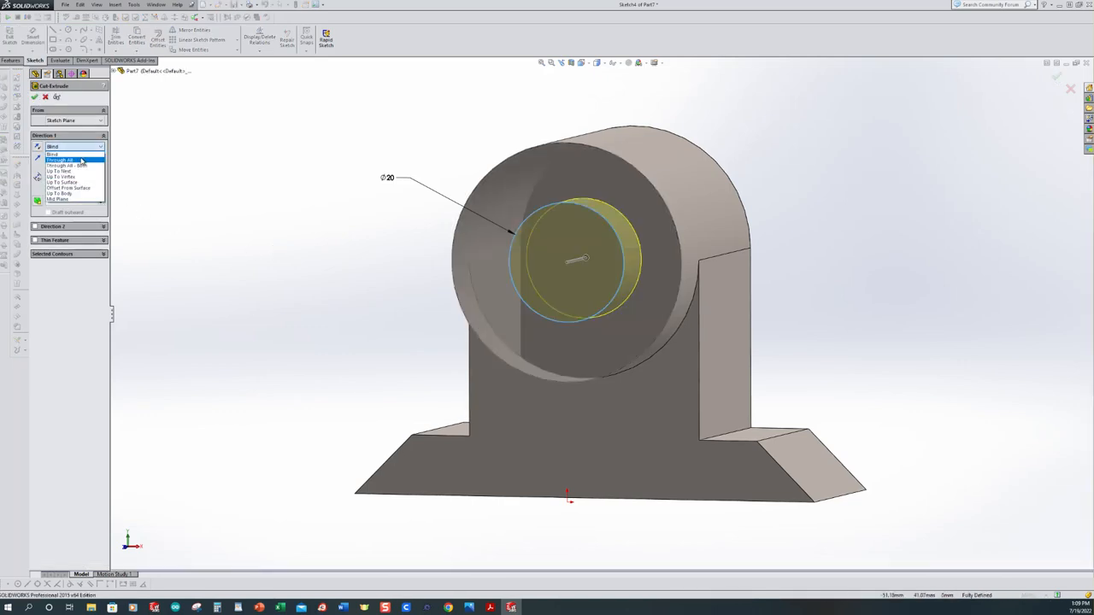
{"action": "left_click", "coordinate": [82, 161]}
{"action": "left_click", "coordinate": [34, 96]}
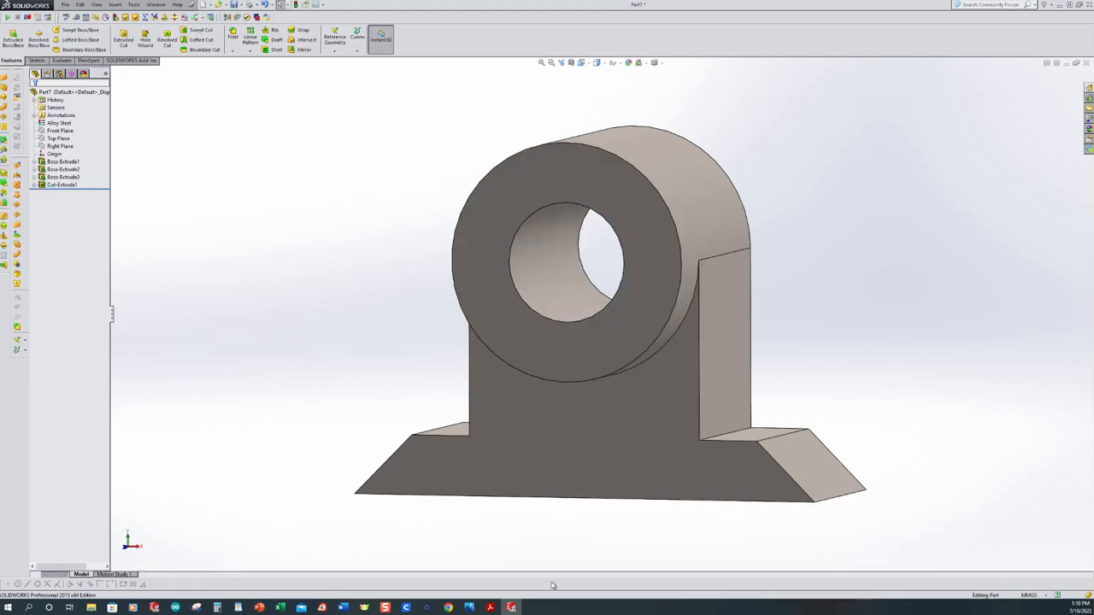
Step: Check the half-round profile in the PDF drawing, and start an extruded cut sketch on the cylinder's front face in SOLIDWORKS
{"action": "left_click", "coordinate": [490, 607]}
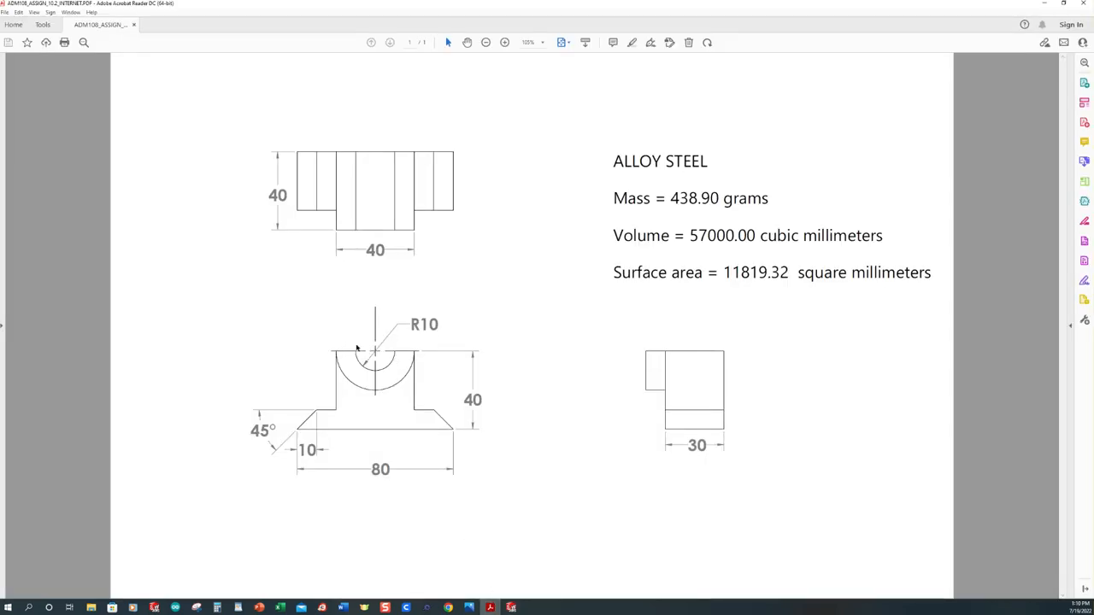
{"action": "left_click", "coordinate": [512, 608]}
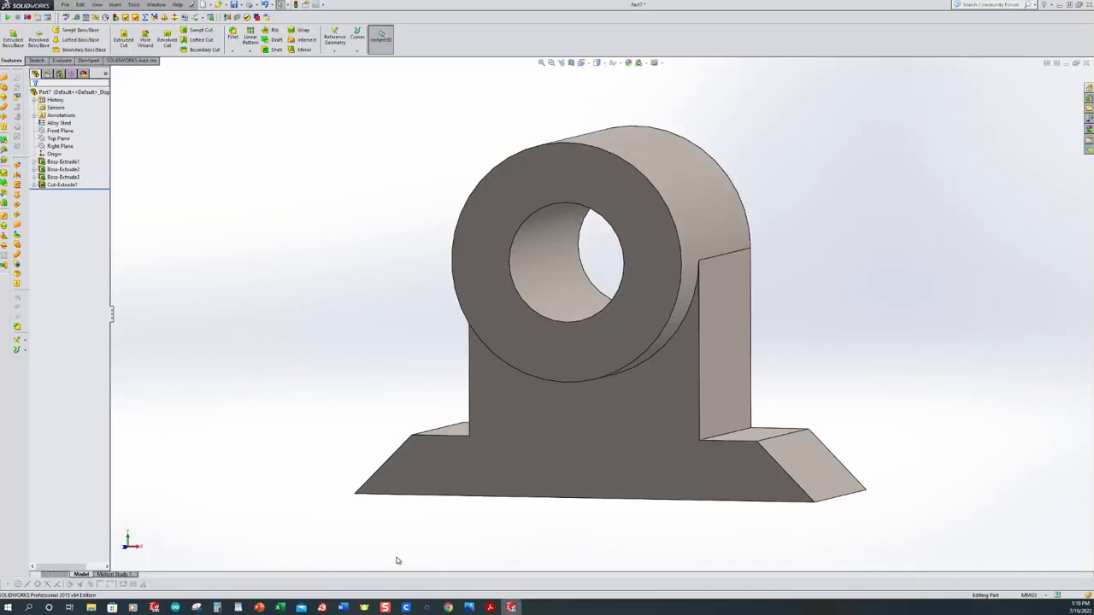
{"action": "middle_click_drag", "start_coordinate": [271, 264], "coordinate": [259, 299]}
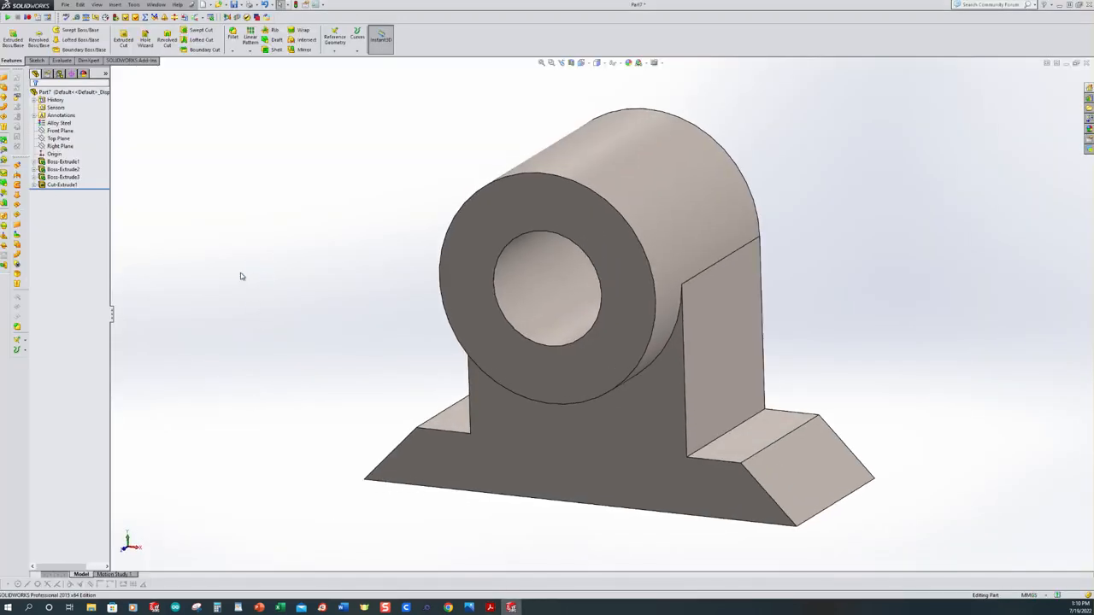
{"action": "key", "text": "ctrl+7"}
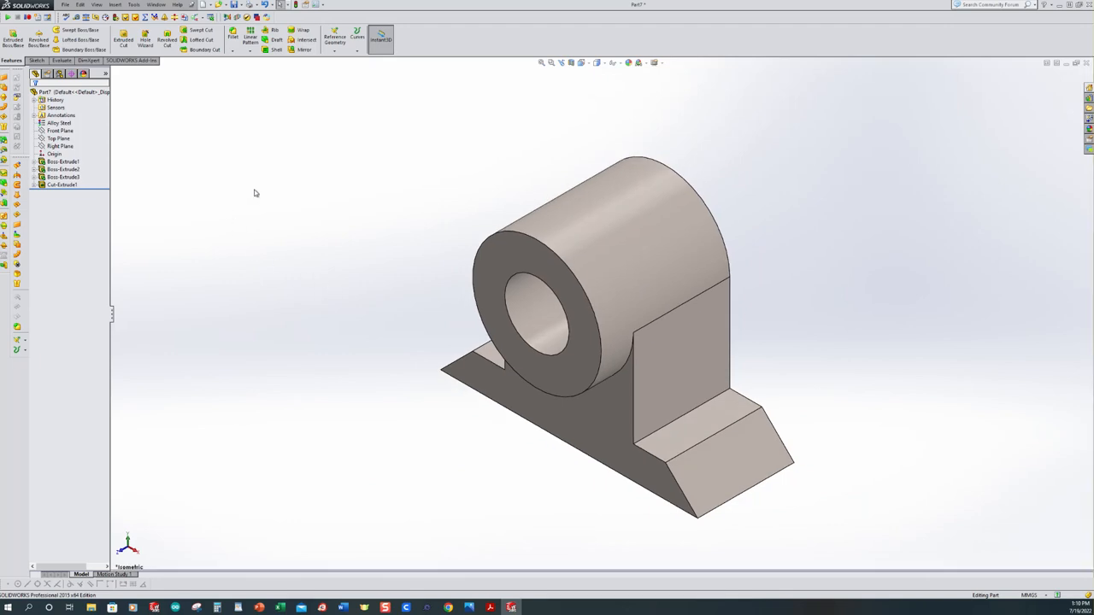
{"action": "left_click", "coordinate": [124, 40]}
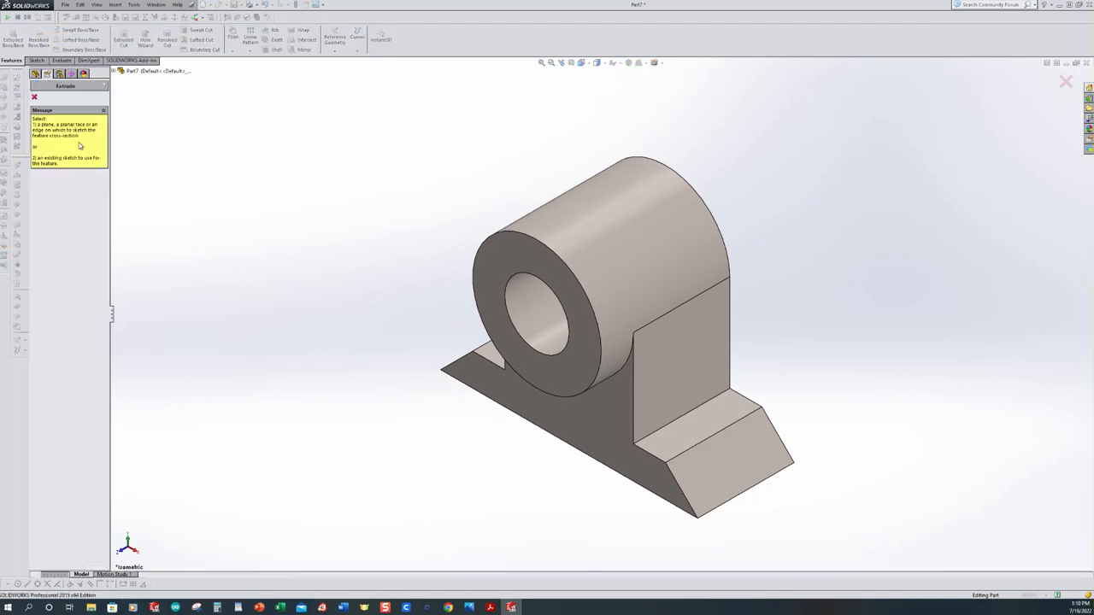
{"action": "left_click", "coordinate": [513, 258]}
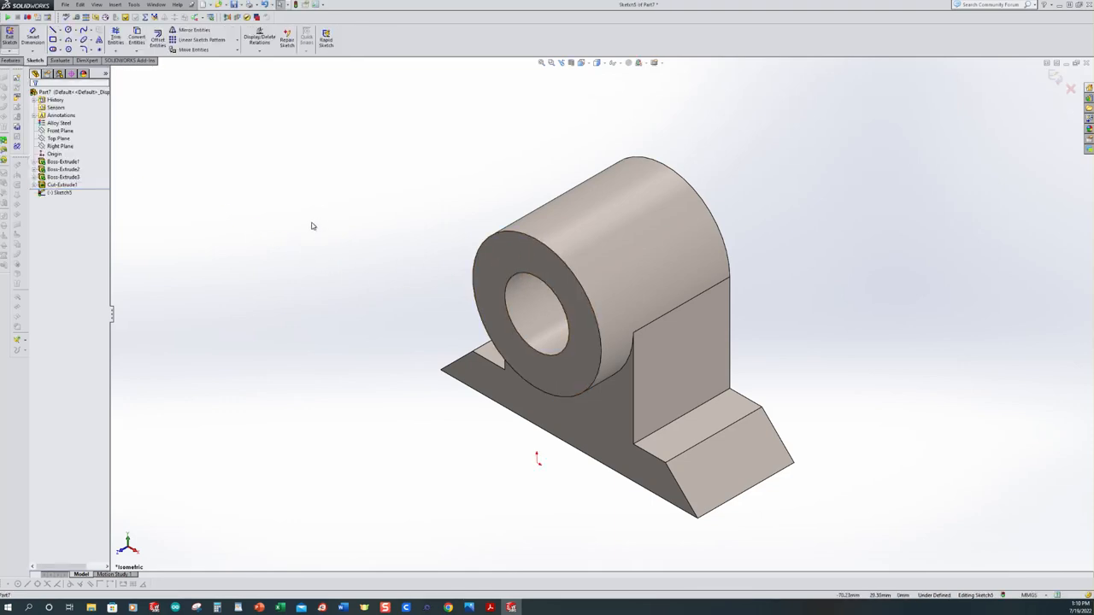
{"action": "key", "text": "ctrl+8"}
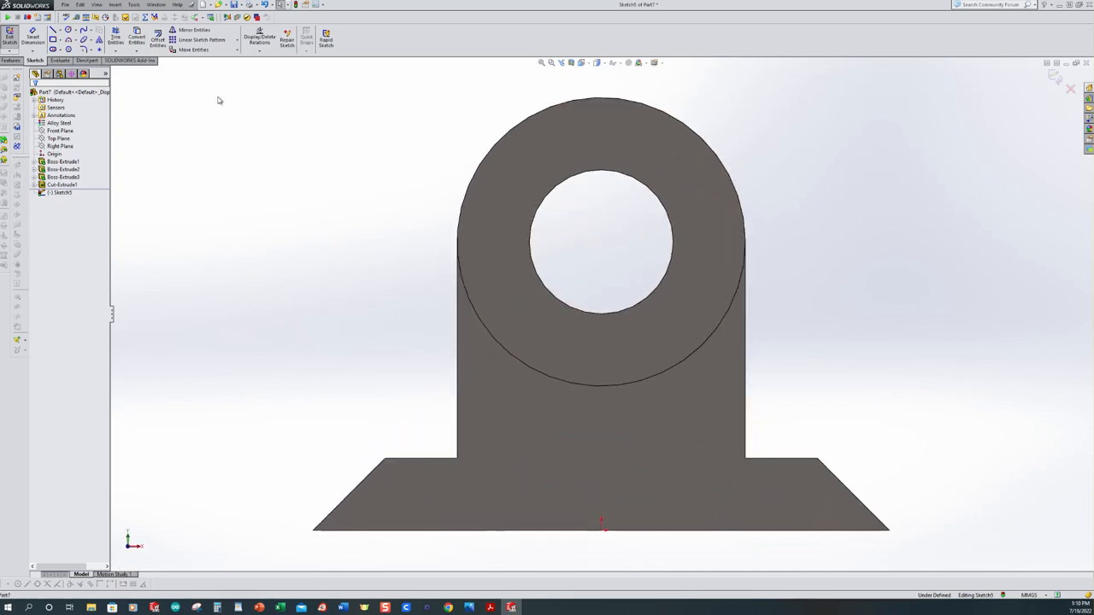
Step: Sketch a horizontal line across the cylinder's full outer diameter, joining the two side quadrant points of its front face
{"action": "left_click", "coordinate": [53, 30]}
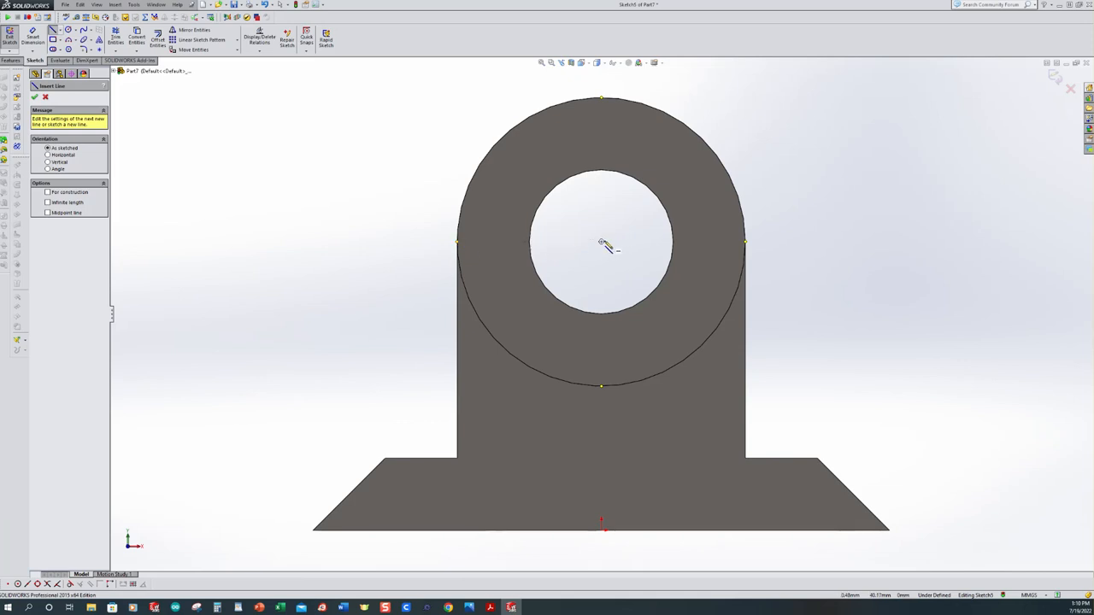
{"action": "left_click", "coordinate": [460, 243]}
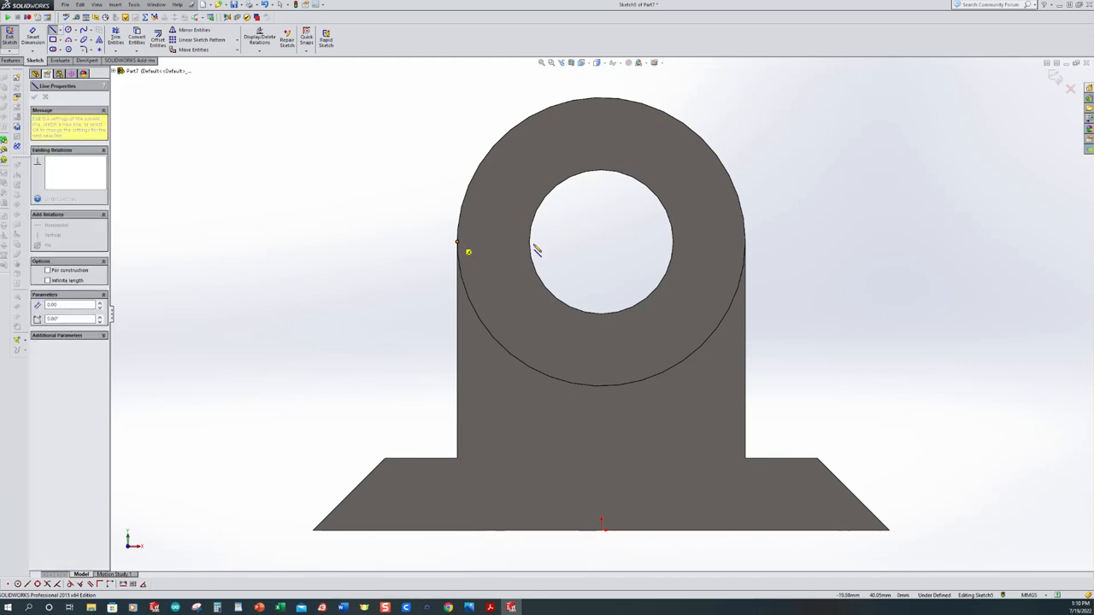
{"action": "left_click", "coordinate": [745, 243]}
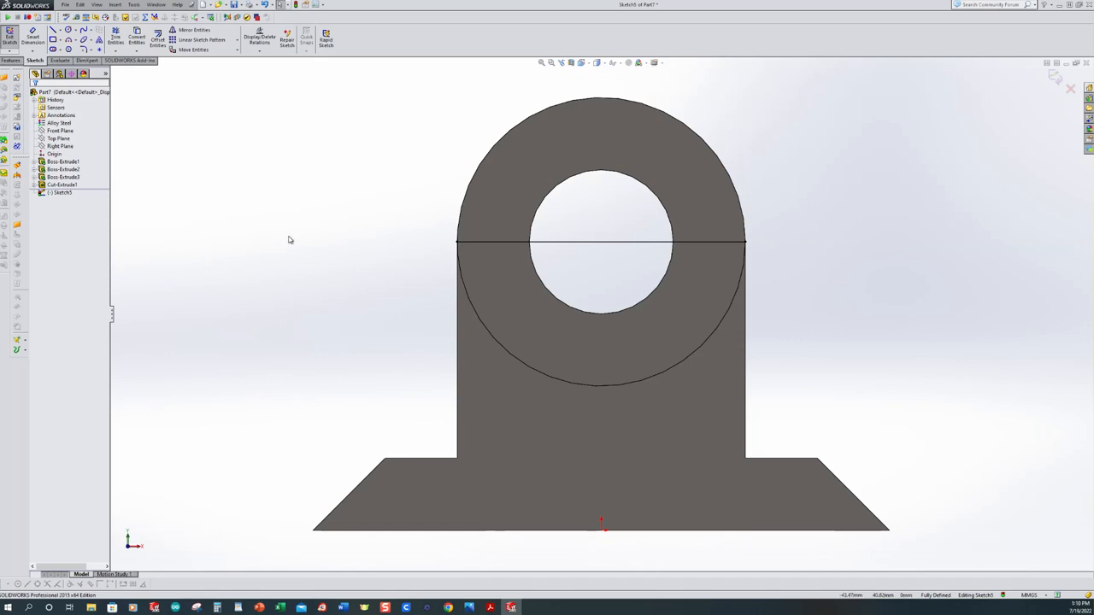
Step: Extrude-cut from the horizontal line through the entire part, removing the upper half of the bored cylinder
{"action": "key", "text": "ctrl+7"}
{"action": "left_click", "coordinate": [518, 305]}
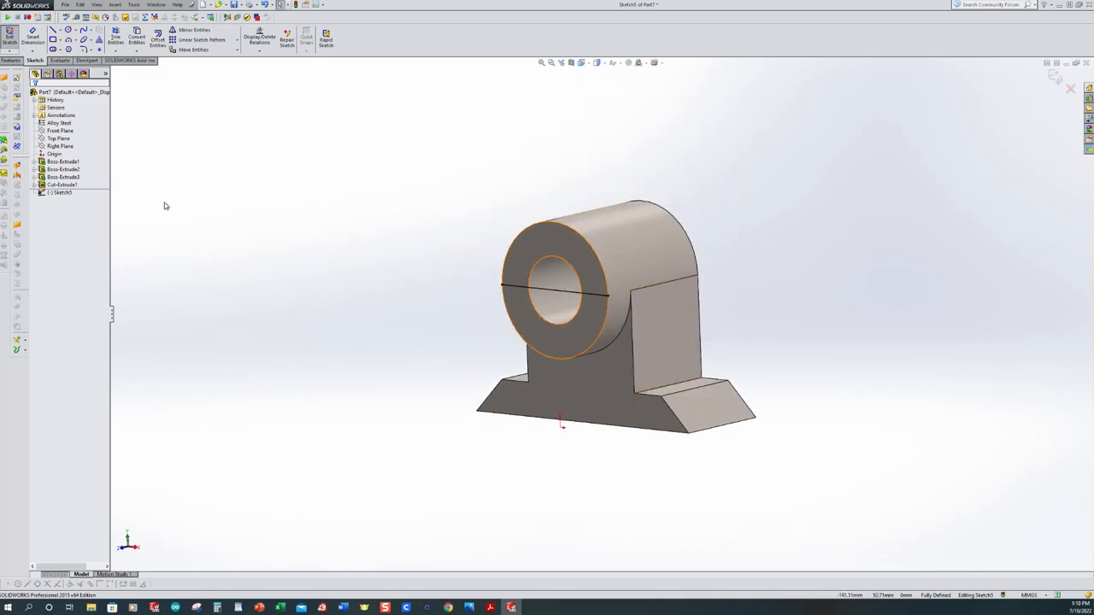
{"action": "left_click", "coordinate": [423, 212]}
{"action": "middle_click_drag", "start_coordinate": [423, 212], "coordinate": [415, 241]}
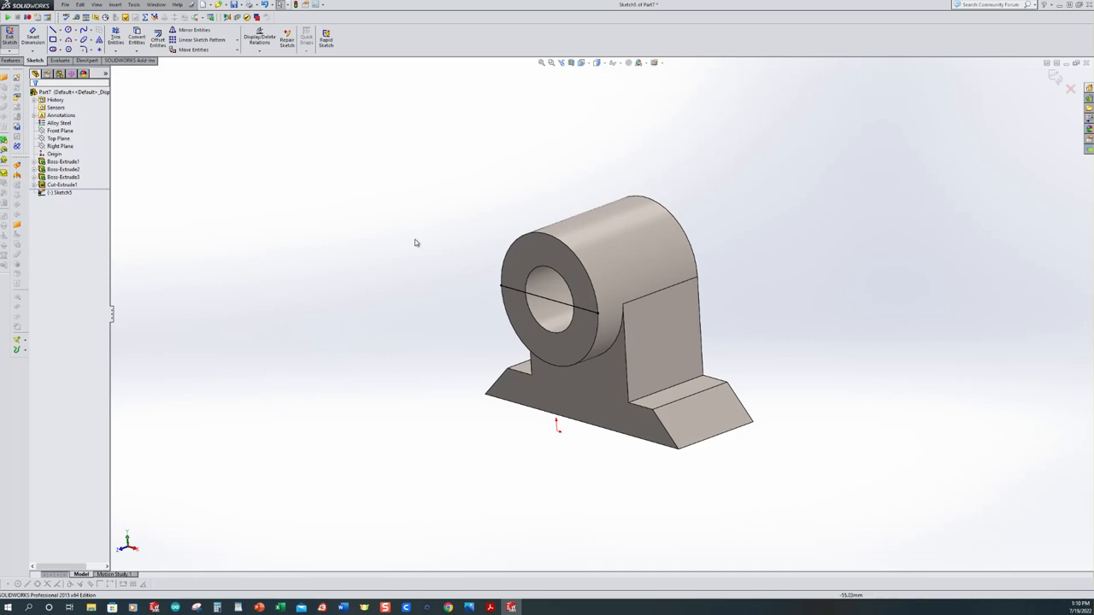
{"action": "left_click", "coordinate": [11, 40]}
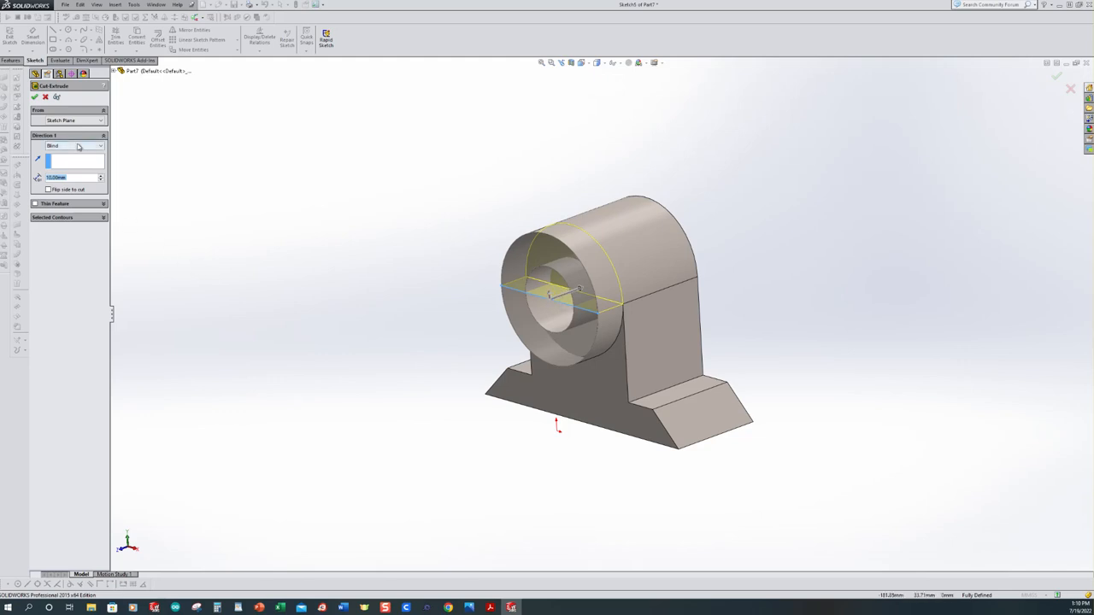
{"action": "left_click", "coordinate": [76, 147]}
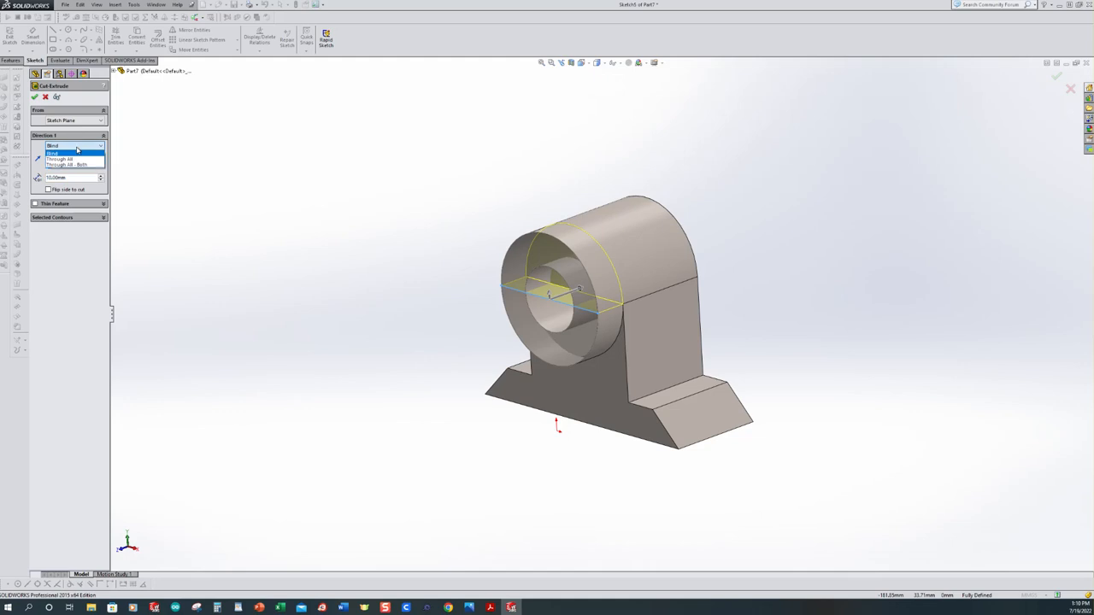
{"action": "left_click", "coordinate": [70, 163]}
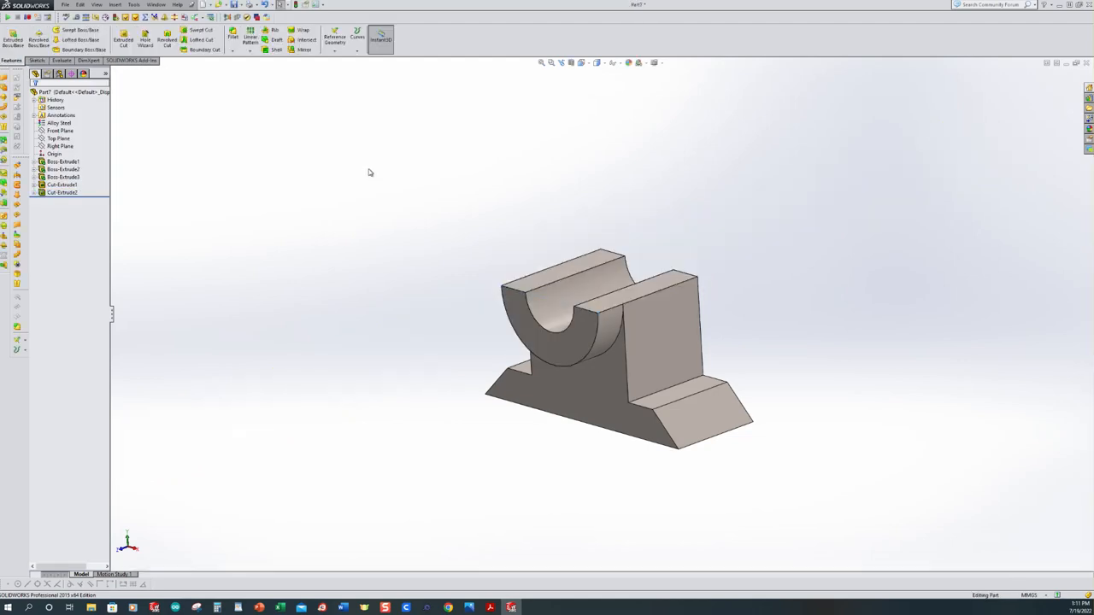
{"action": "key", "text": "ctrl+7"}
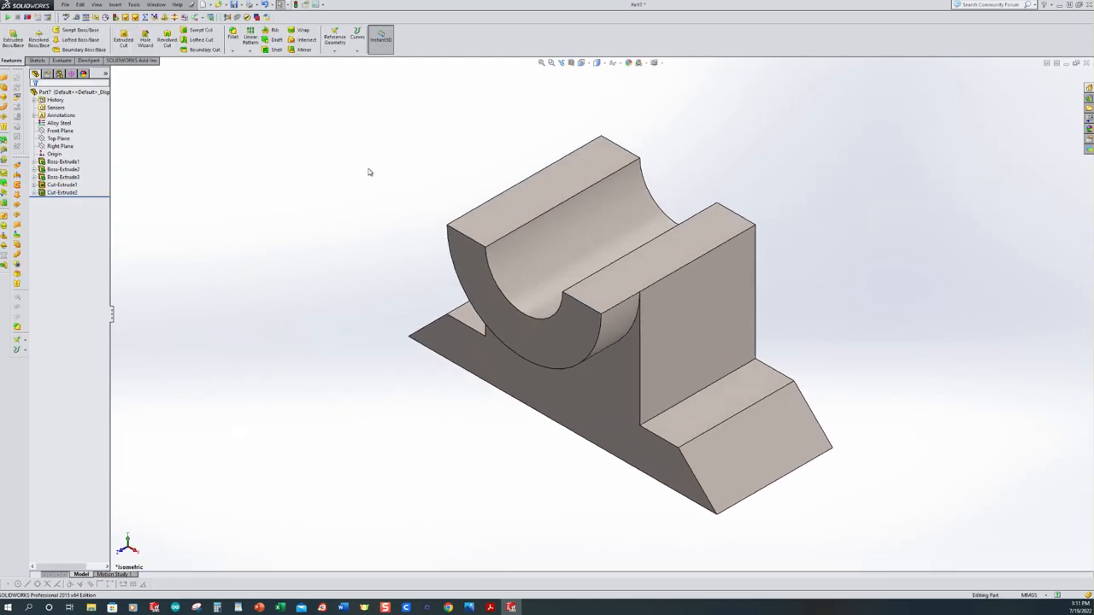
{"action": "scroll", "coordinate": [412, 249], "scroll_direction": "up", "scroll_amount": 2}
{"action": "scroll", "coordinate": [842, 348], "scroll_direction": "down", "scroll_amount": 1}
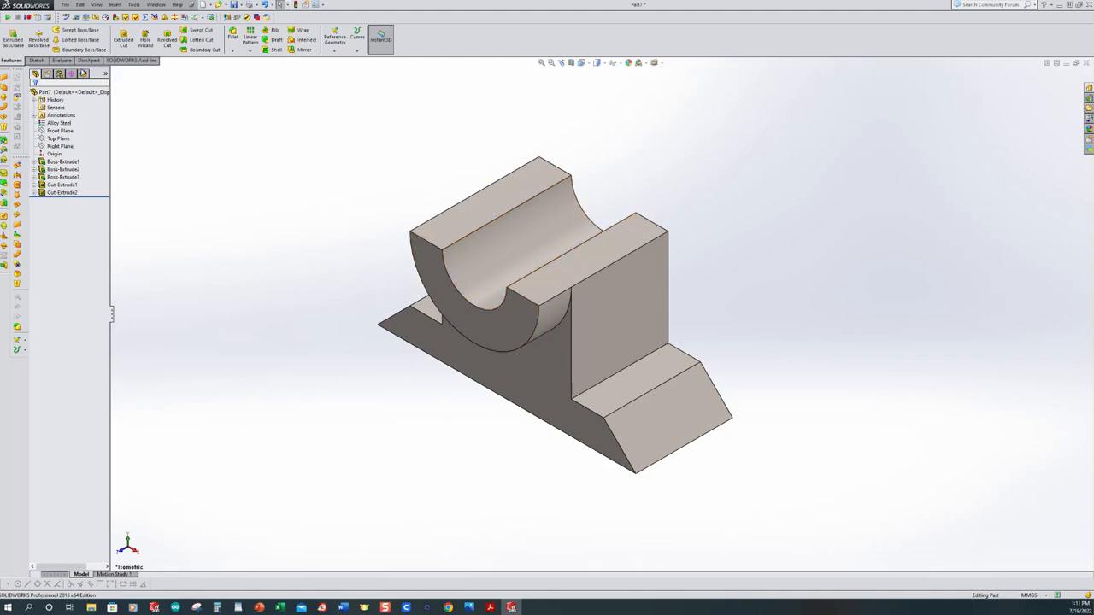
Step: Calculate the part's mass properties, compare mass, volume and surface area with the PDF drawing, and close the report
{"action": "left_click", "coordinate": [61, 61]}
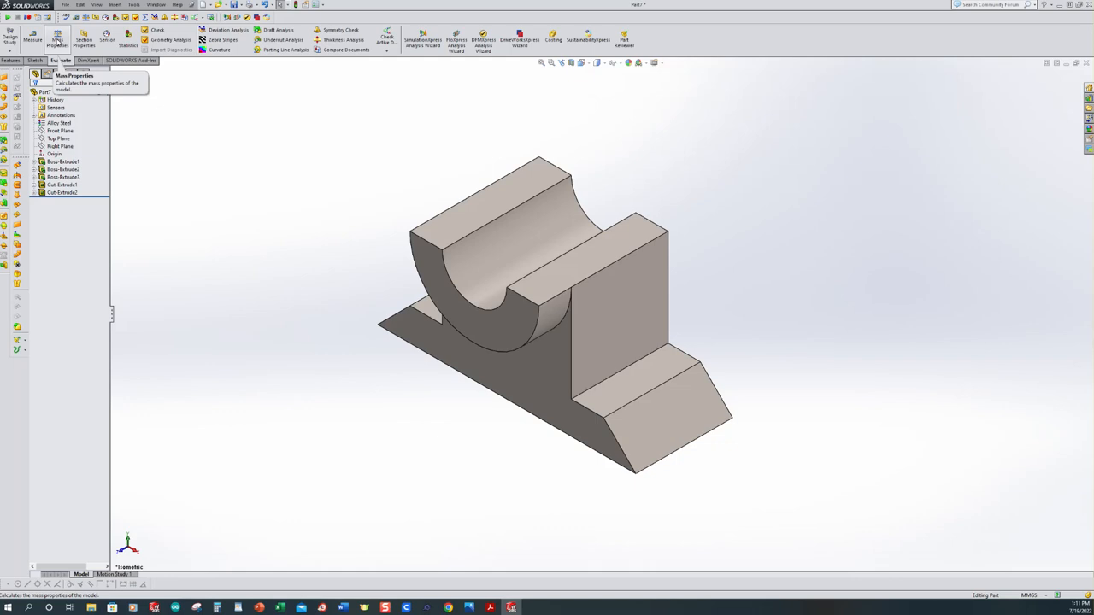
{"action": "left_click", "coordinate": [57, 40]}
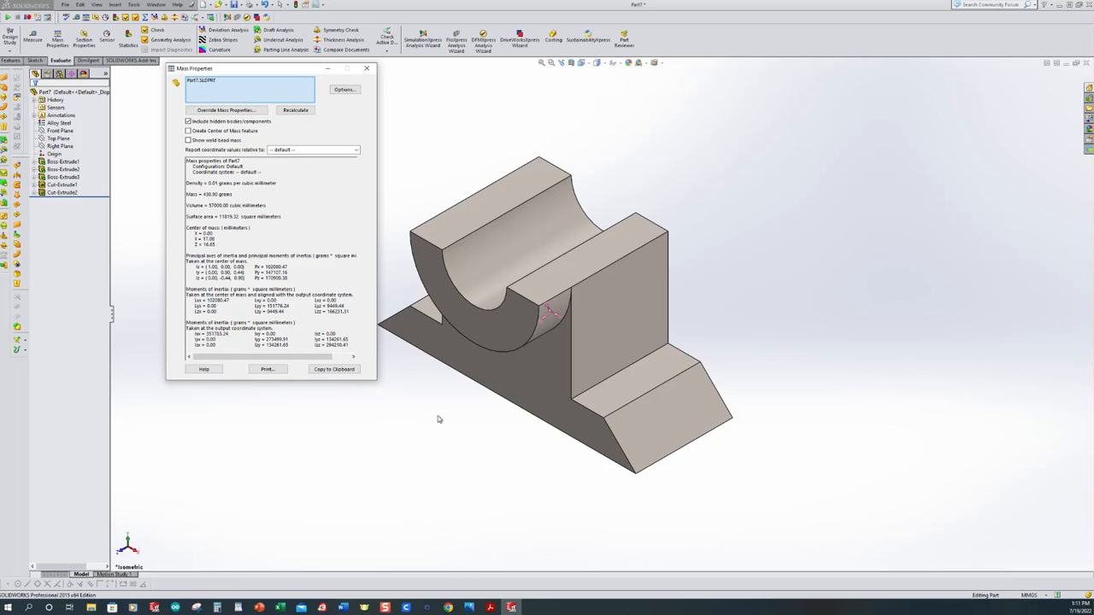
{"action": "mouse_move", "coordinate": [493, 608]}
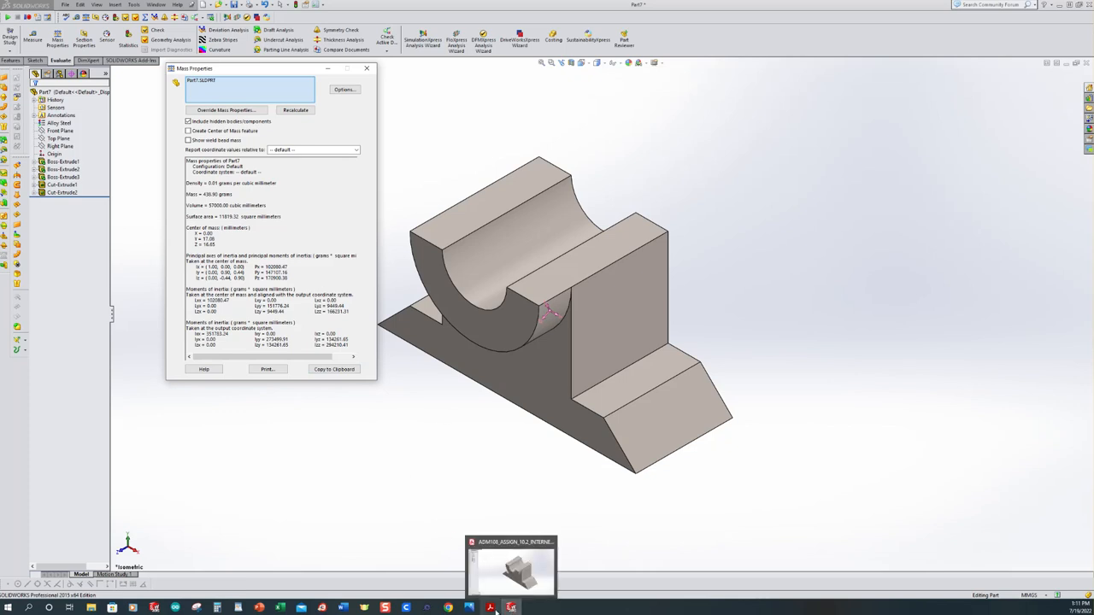
{"action": "left_click", "coordinate": [503, 590]}
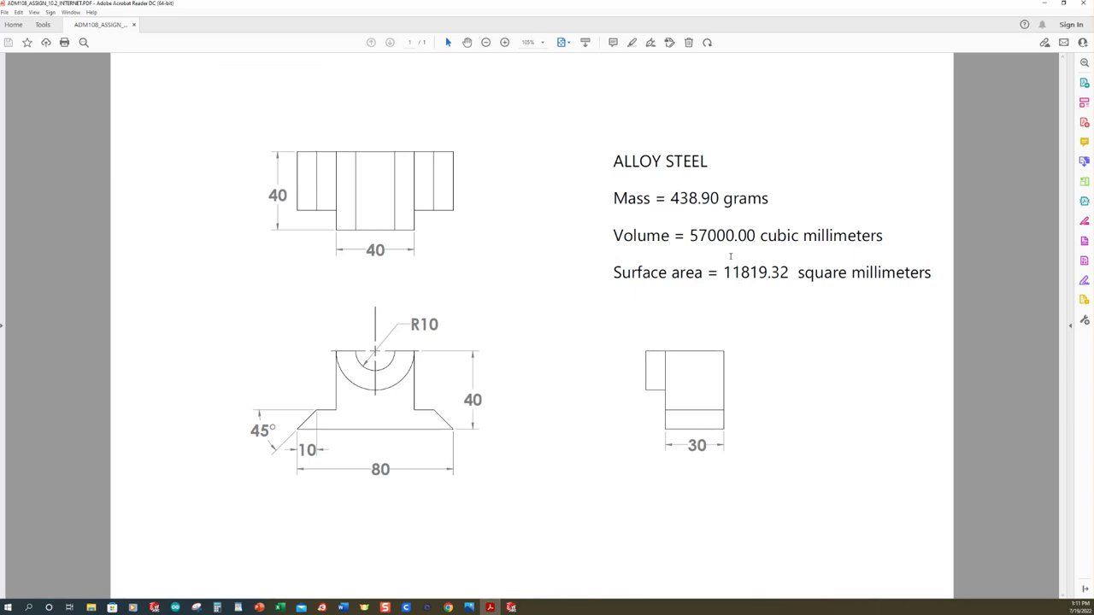
{"action": "mouse_move", "coordinate": [519, 609]}
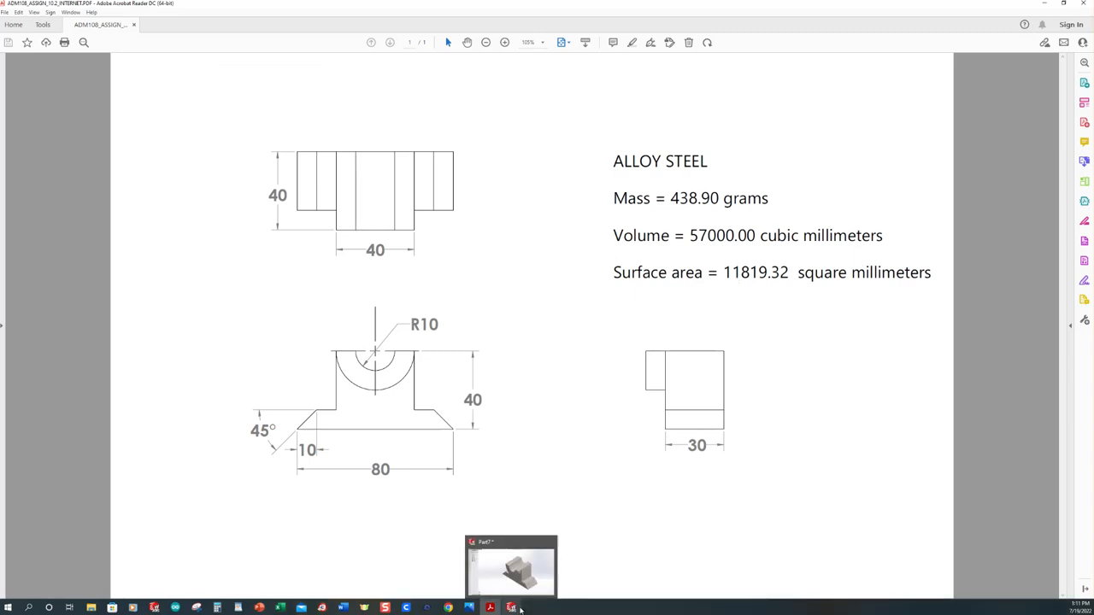
{"action": "left_click", "coordinate": [492, 609]}
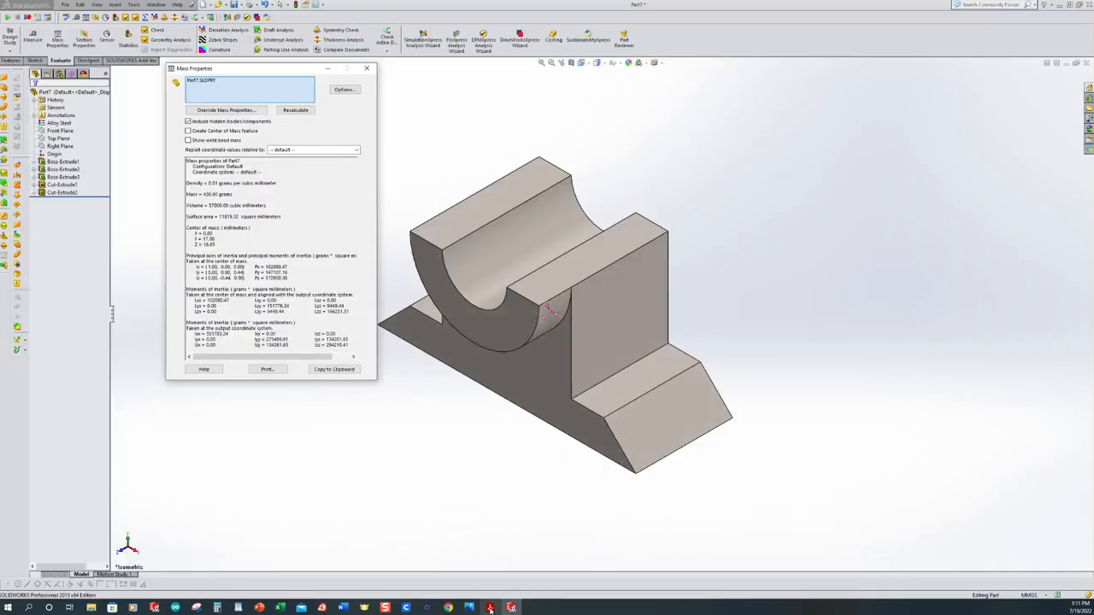
{"action": "left_click", "coordinate": [490, 609]}
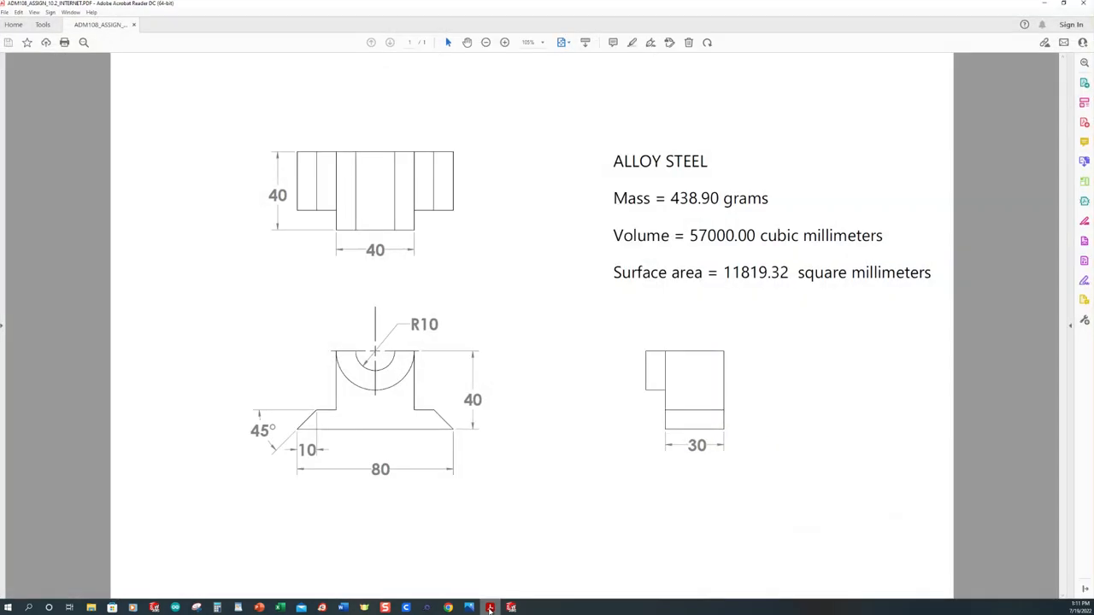
{"action": "left_click", "coordinate": [490, 608]}
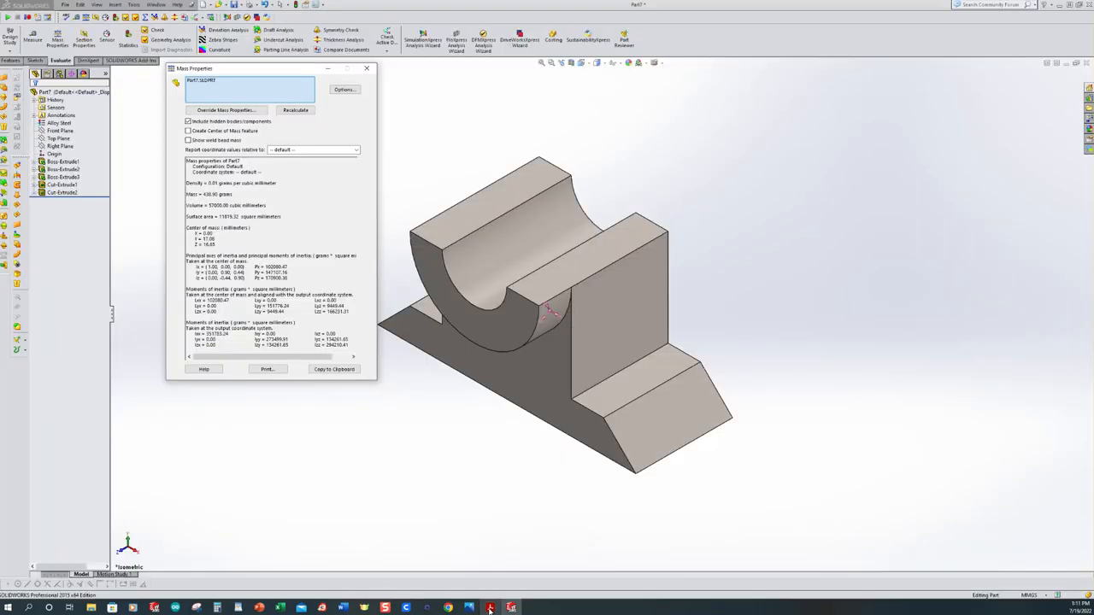
{"action": "left_click", "coordinate": [490, 608]}
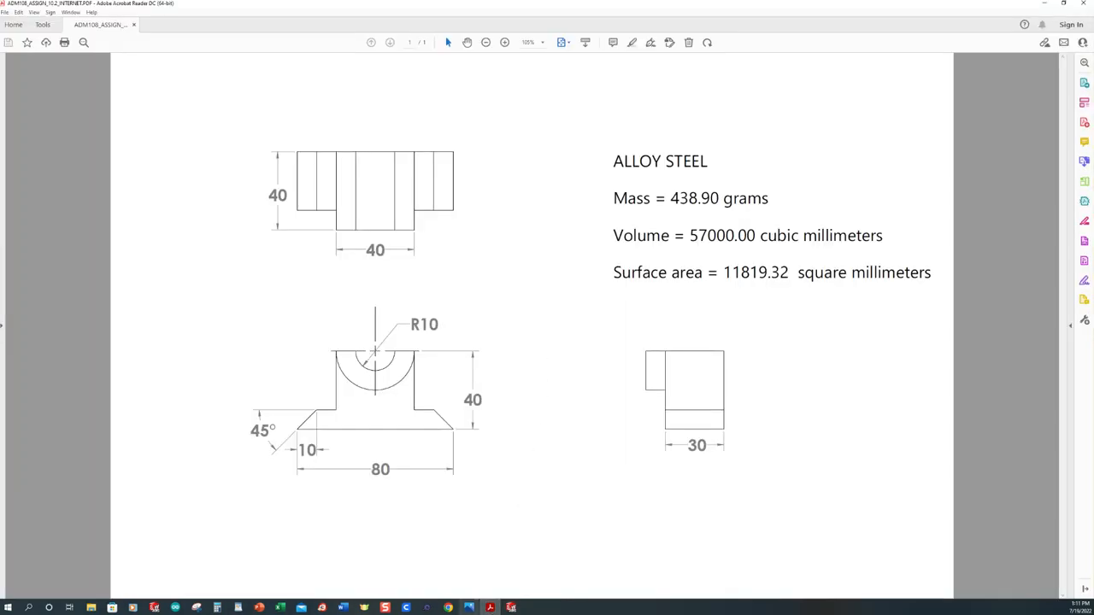
{"action": "left_click", "coordinate": [489, 609]}
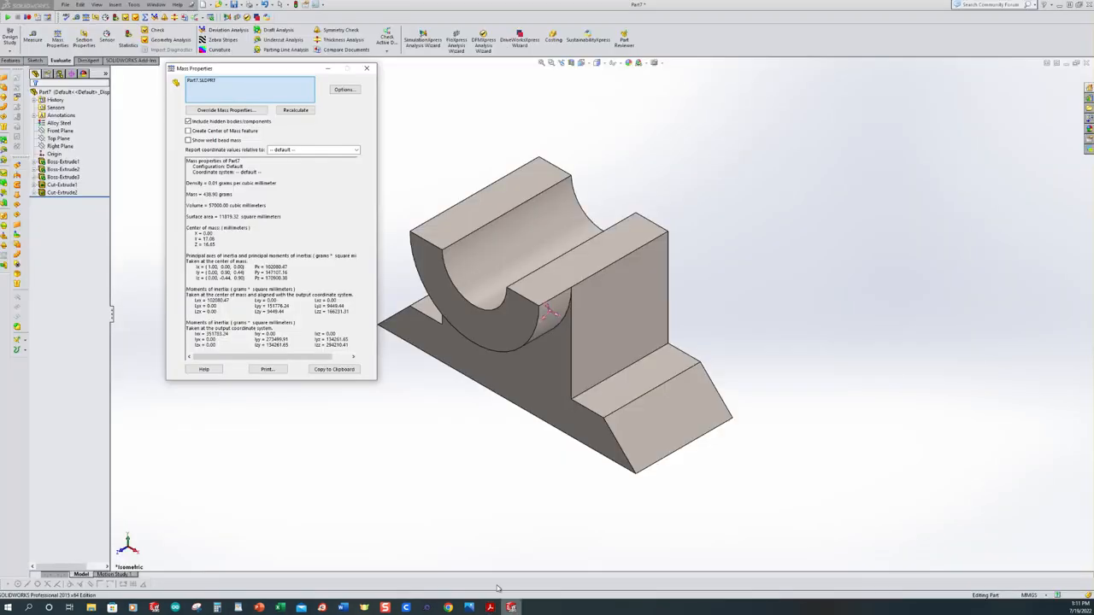
{"action": "left_click", "coordinate": [367, 68]}
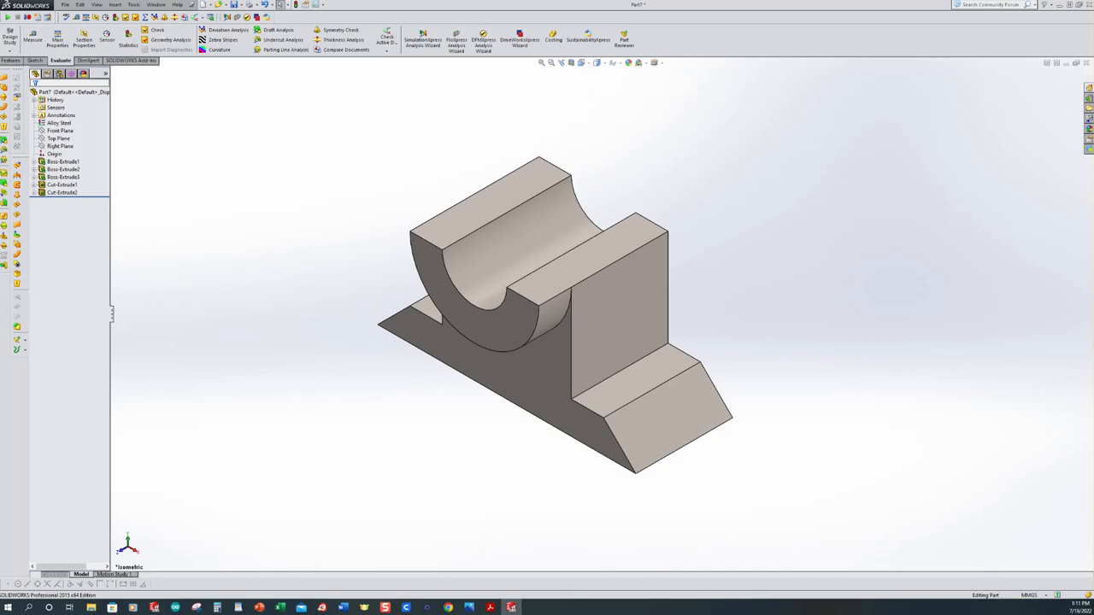